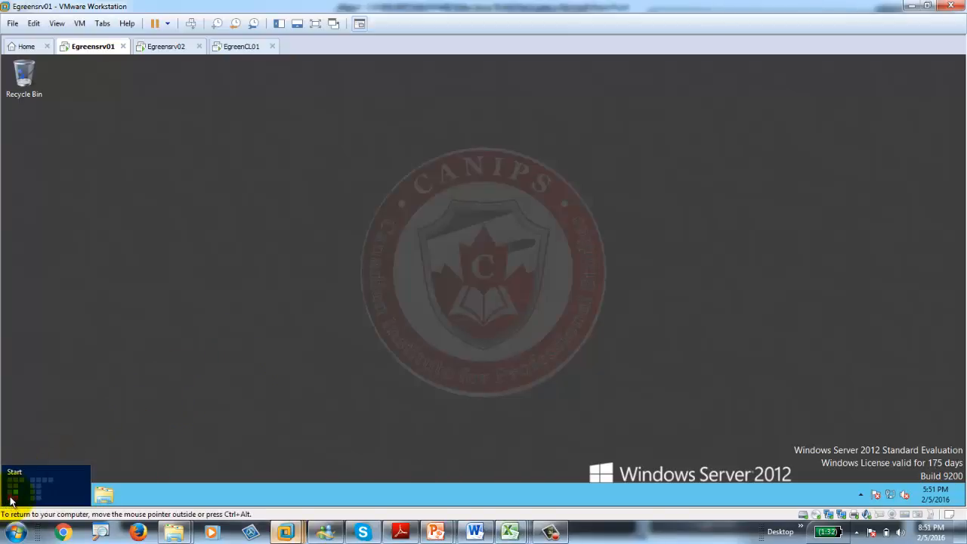
Step: View the Administrative Tools folder on Egreensrv01 and close it
{"action": "left_click", "coordinate": [9, 500]}
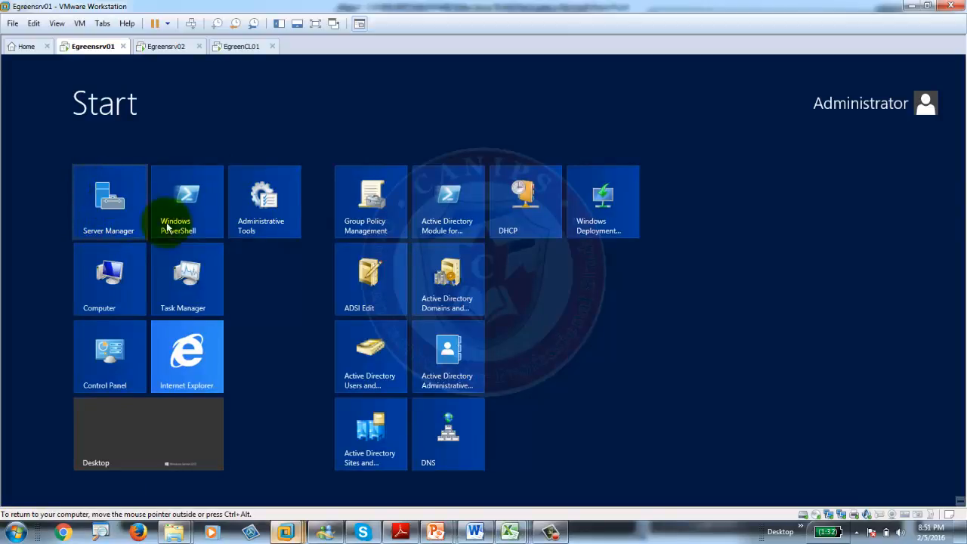
{"action": "left_click", "coordinate": [261, 201]}
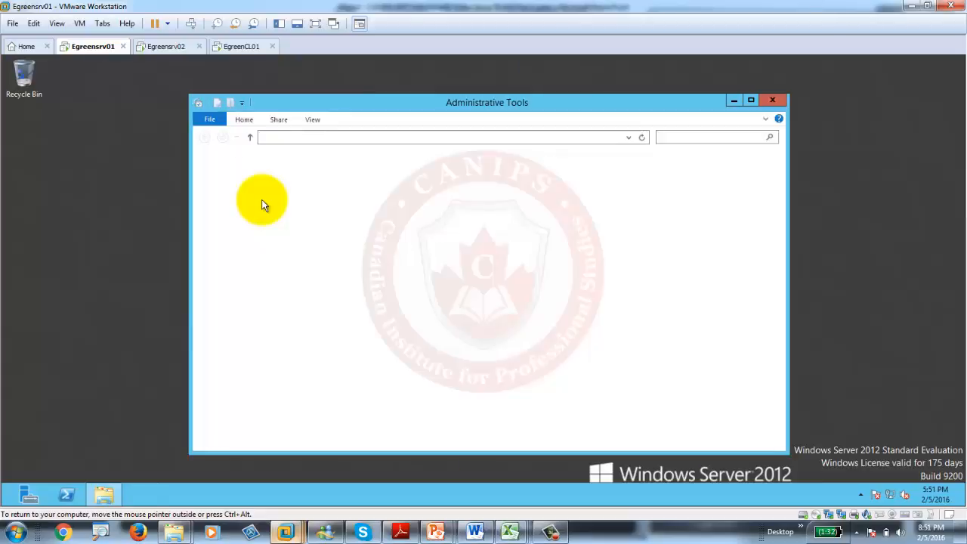
{"action": "left_click", "coordinate": [772, 100]}
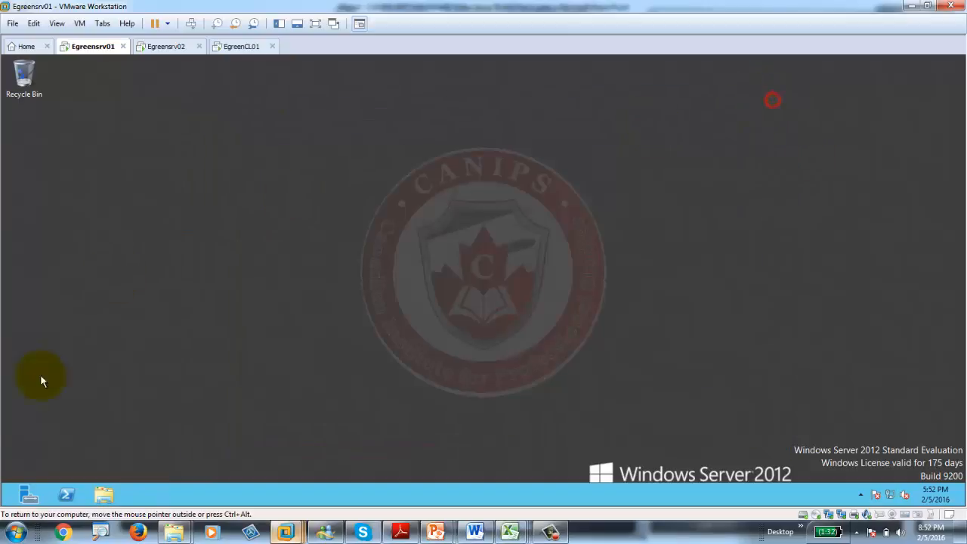
Step: Return to the Egreensrv01 desktop through the Start screen and open Server Manager
{"action": "left_click", "coordinate": [9, 499]}
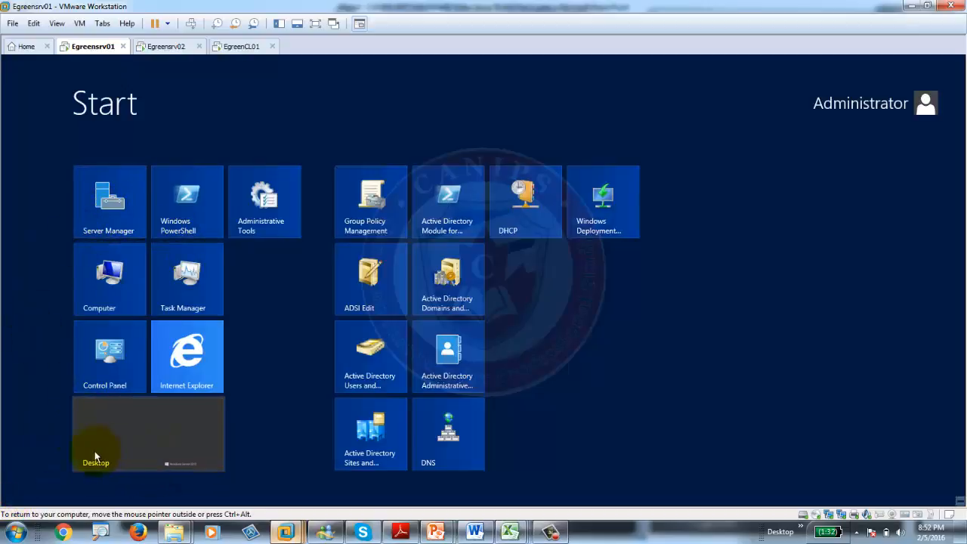
{"action": "left_click", "coordinate": [128, 439]}
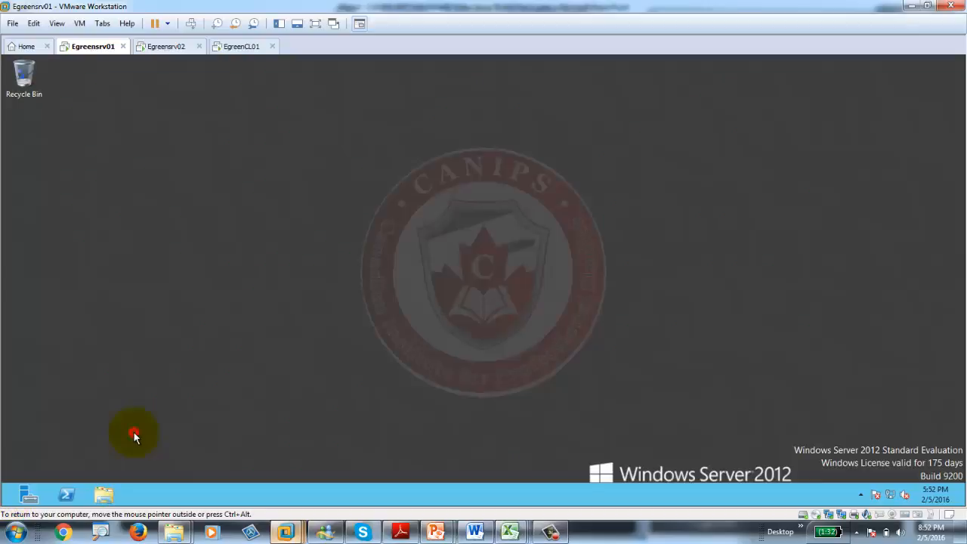
{"action": "left_click", "coordinate": [27, 497]}
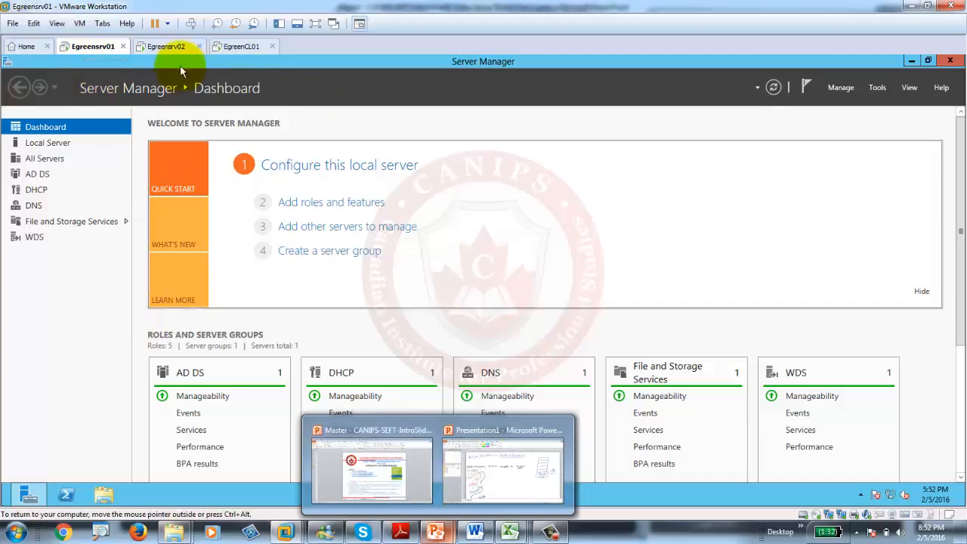
Step: View the Server Manager dashboard on Egreensrv02 and return to the Egreensrv01 virtual machine
{"action": "left_click", "coordinate": [168, 48]}
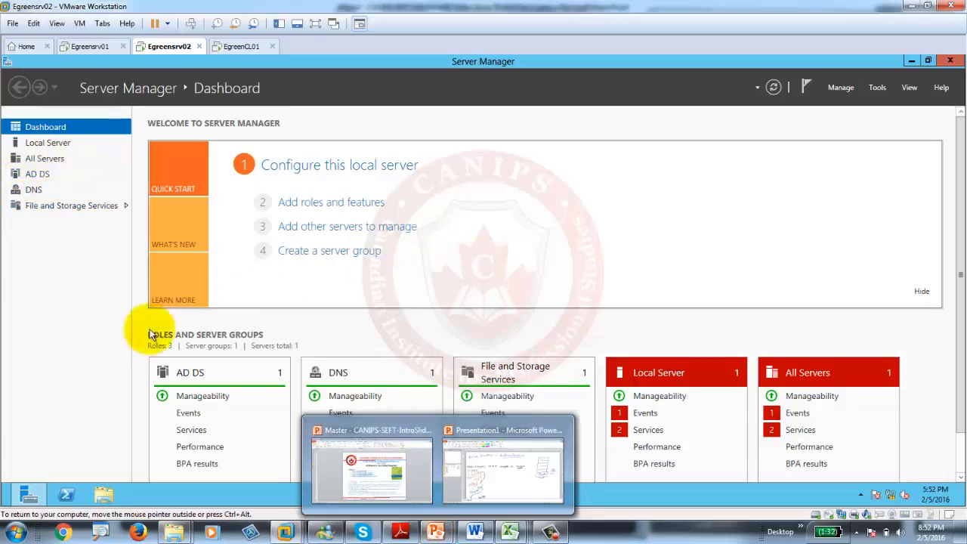
{"action": "left_click", "coordinate": [63, 331]}
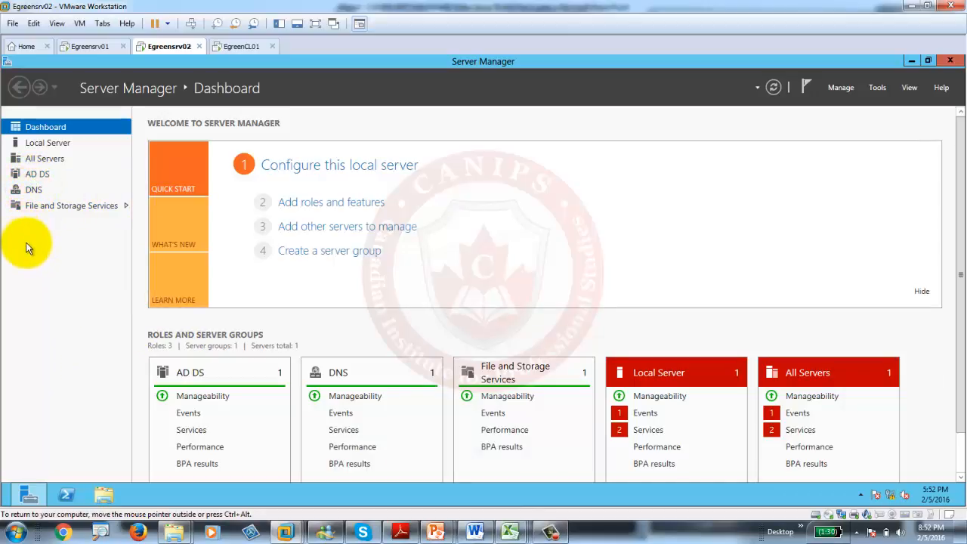
{"action": "left_click", "coordinate": [90, 46]}
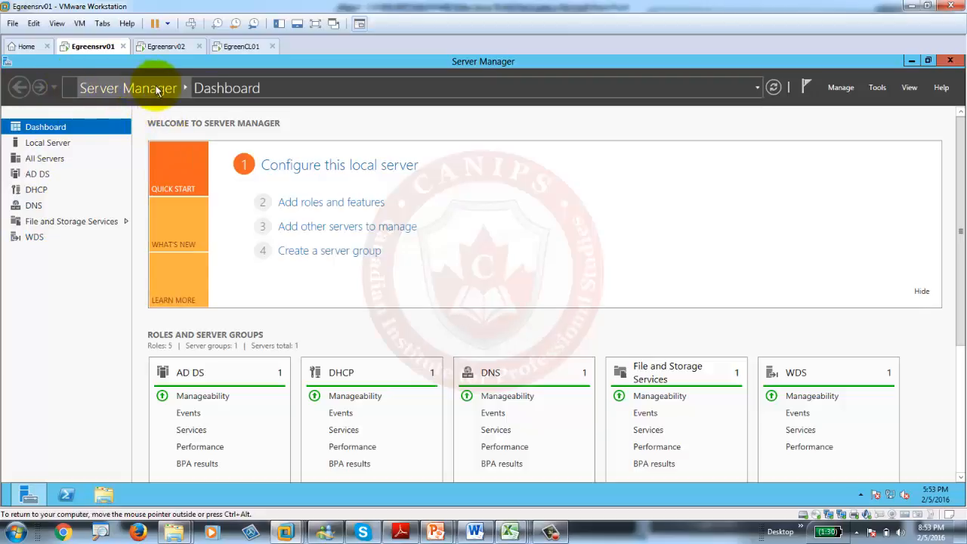
Step: Check how the Server Manager navigation path follows the Local Server and All Servers pages, and return to the Dashboard
{"action": "left_click", "coordinate": [487, 89]}
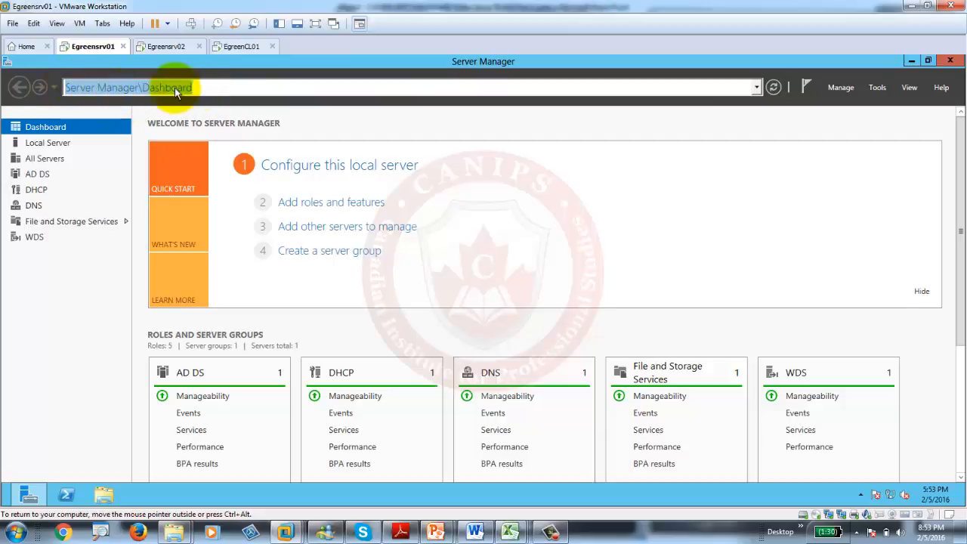
{"action": "left_click", "coordinate": [49, 142]}
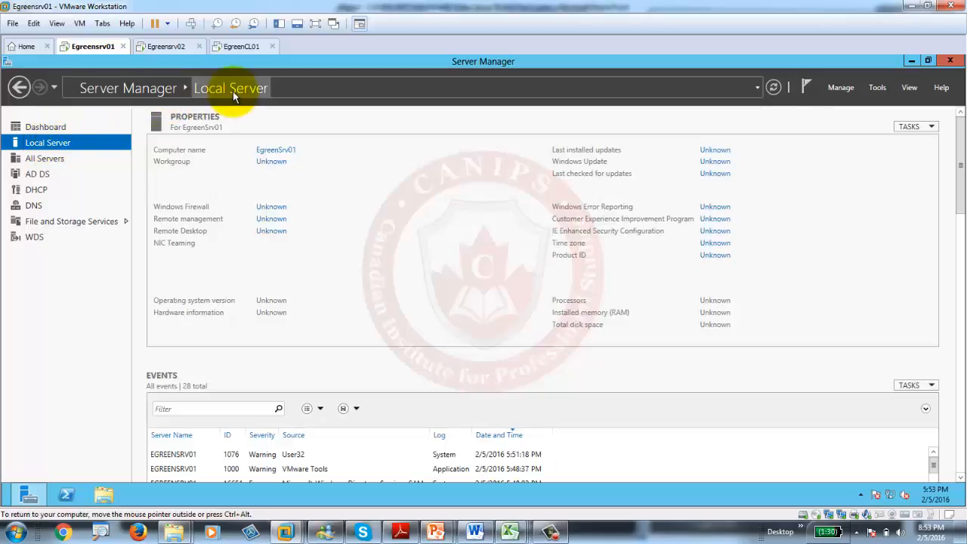
{"action": "left_click", "coordinate": [46, 157]}
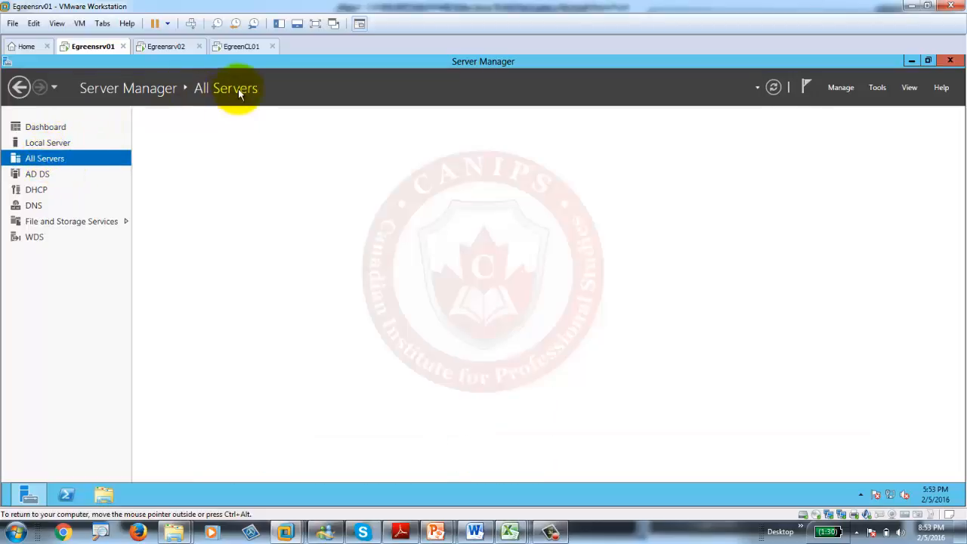
{"action": "left_click", "coordinate": [40, 131]}
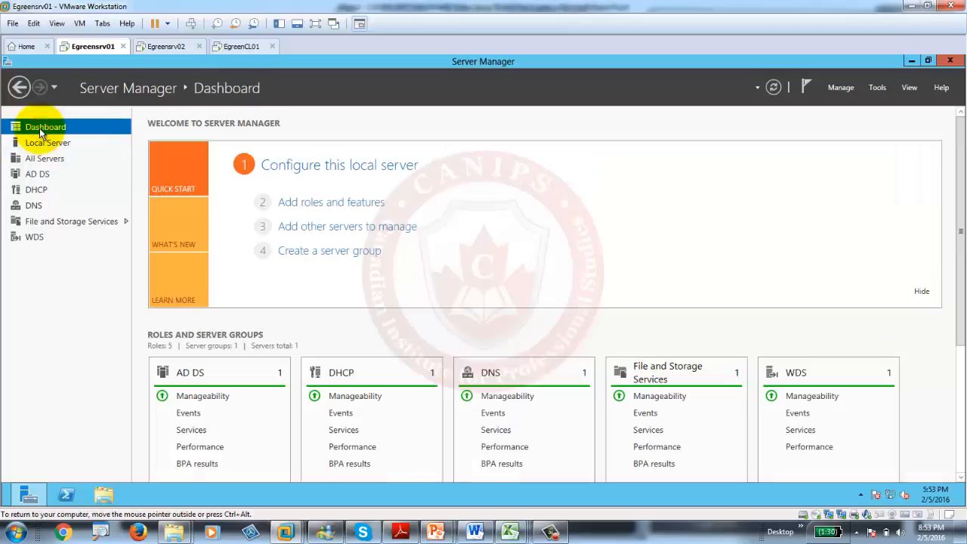
Step: Refresh the Server Manager dashboard on Egreensrv01 and check the notifications for running and completed tasks
{"action": "left_click", "coordinate": [773, 88]}
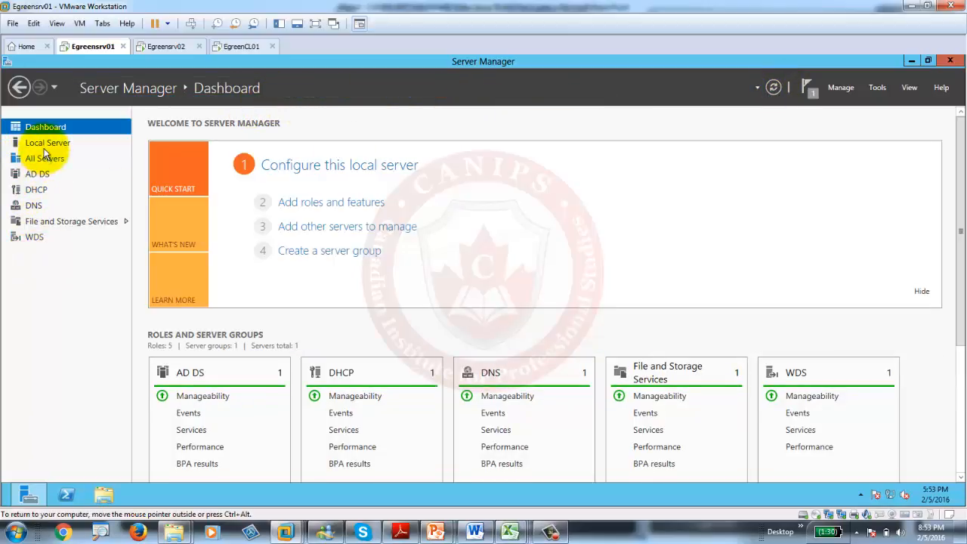
{"action": "left_click", "coordinate": [772, 87]}
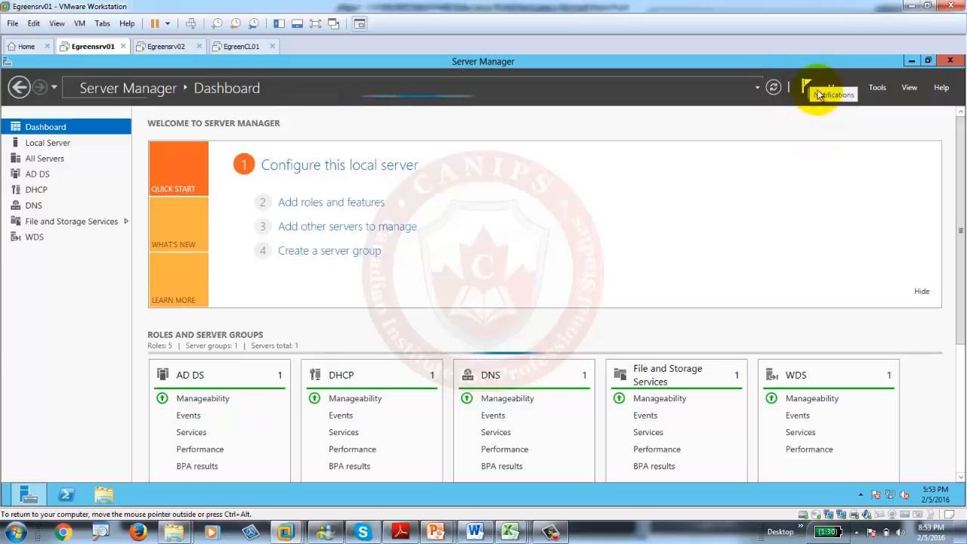
{"action": "left_click", "coordinate": [805, 88]}
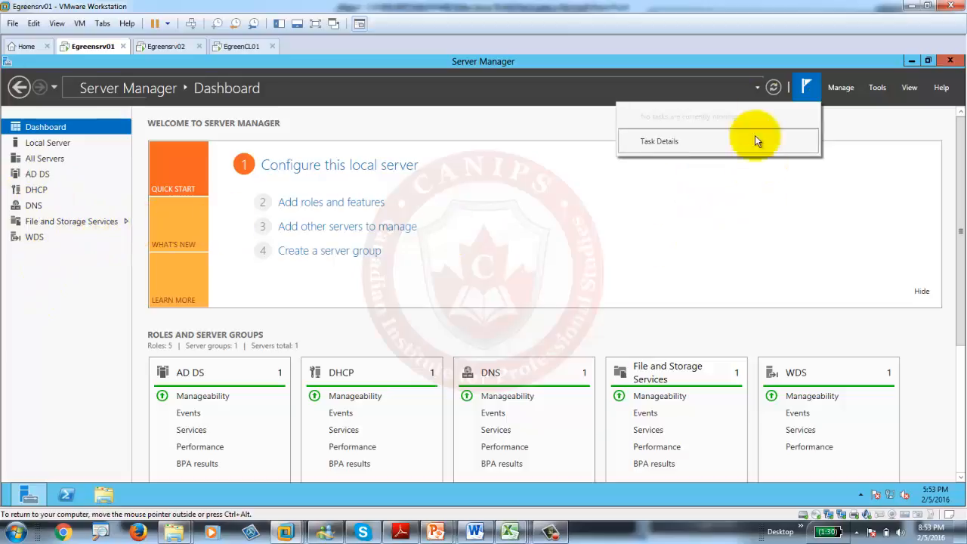
{"action": "left_click", "coordinate": [773, 89]}
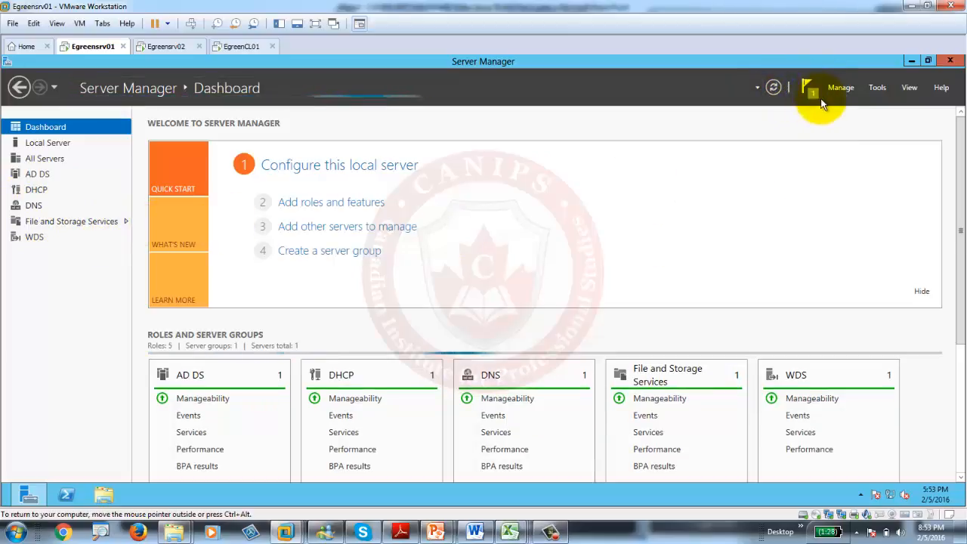
{"action": "left_click", "coordinate": [809, 94]}
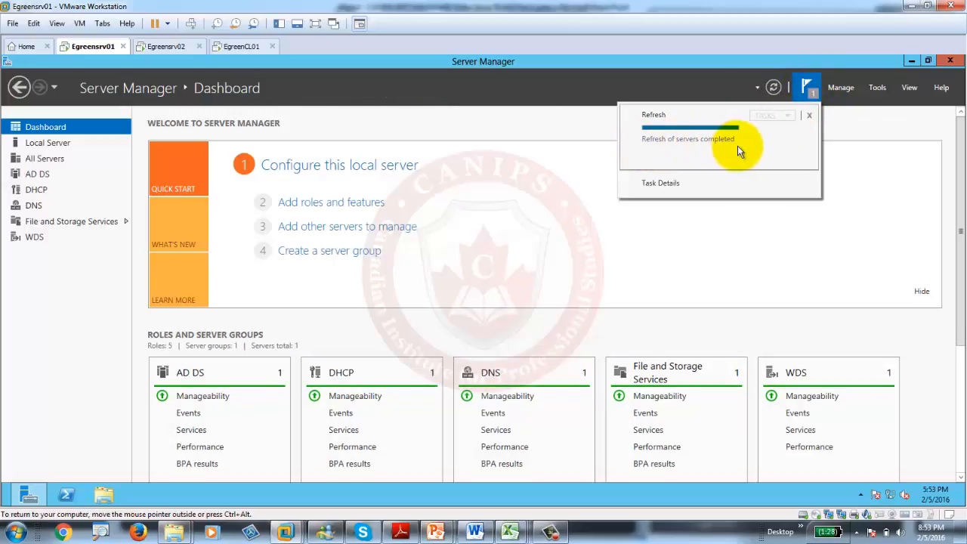
{"action": "left_click", "coordinate": [580, 184]}
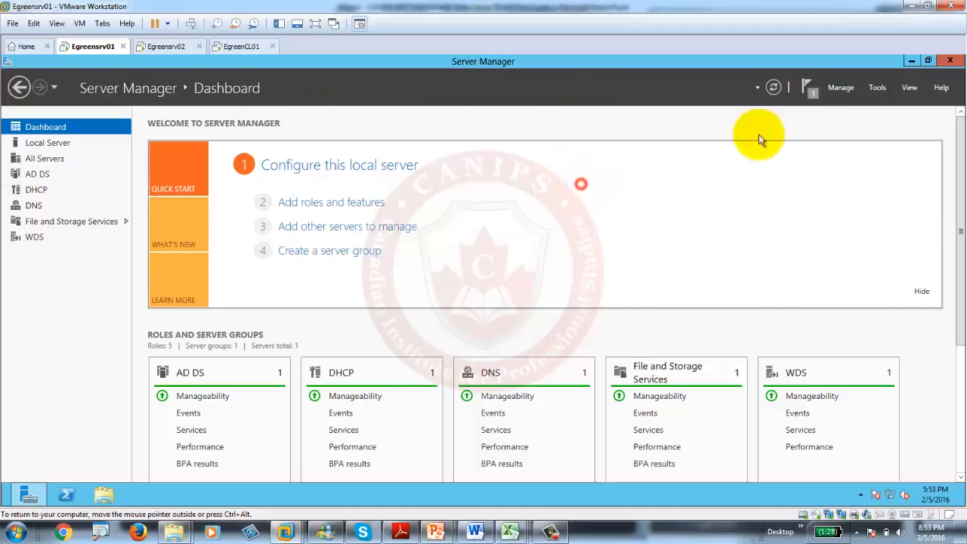
{"action": "left_click", "coordinate": [809, 87]}
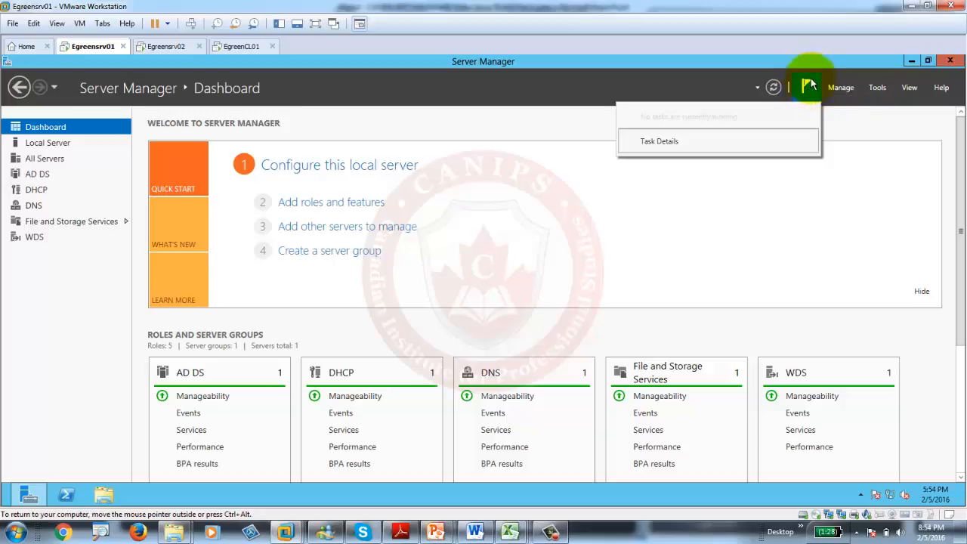
{"action": "left_click", "coordinate": [852, 171]}
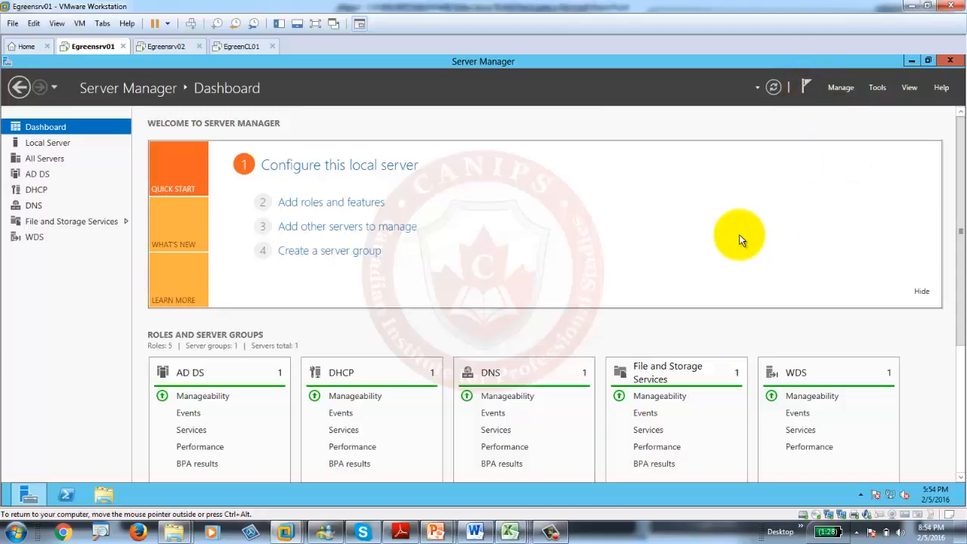
{"action": "left_click", "coordinate": [807, 88]}
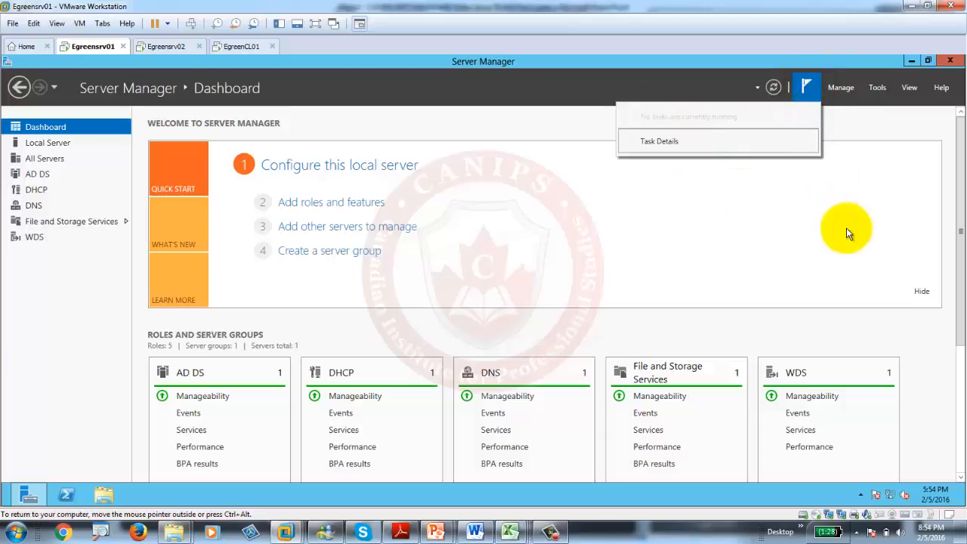
{"action": "left_click", "coordinate": [781, 192]}
Step: Review the Manage commands for roles, servers and server groups on Egreensrv01, and look at Egreensrv02 as the other server
{"action": "left_click", "coordinate": [842, 89]}
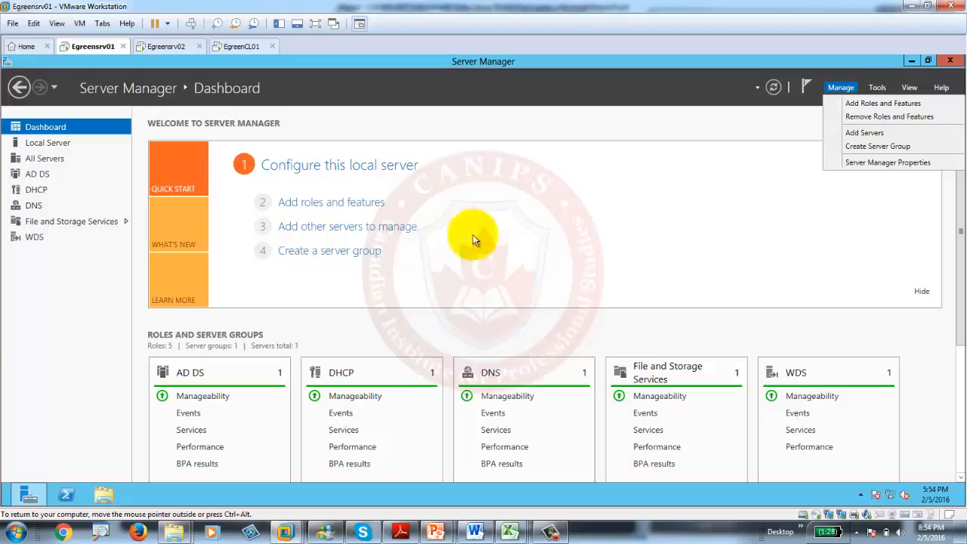
{"action": "left_click", "coordinate": [840, 87]}
{"action": "left_click", "coordinate": [840, 87]}
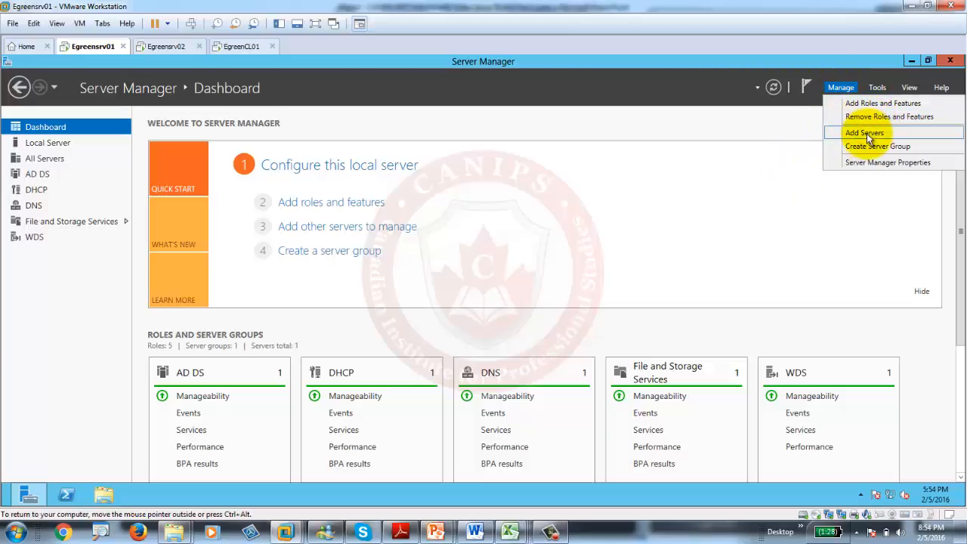
{"action": "left_click", "coordinate": [167, 47]}
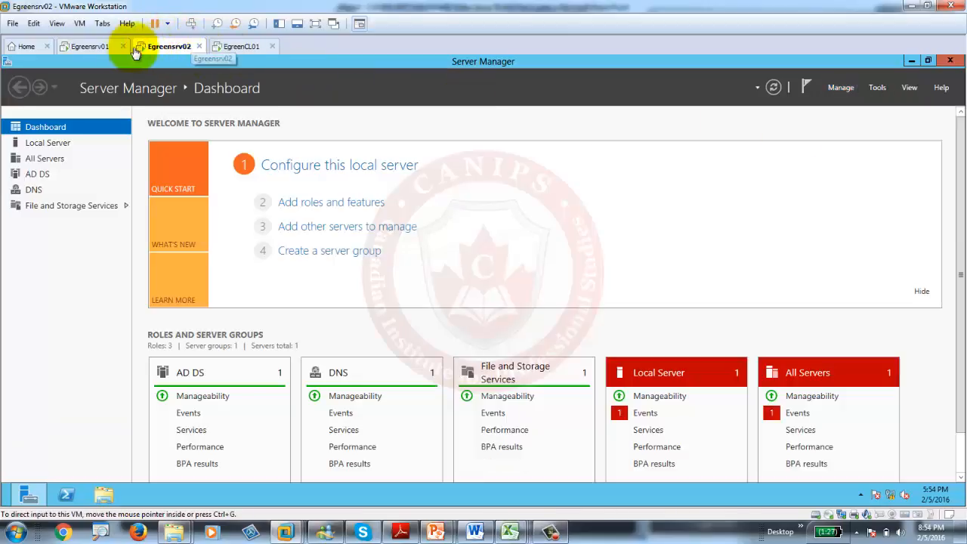
{"action": "left_click", "coordinate": [90, 46]}
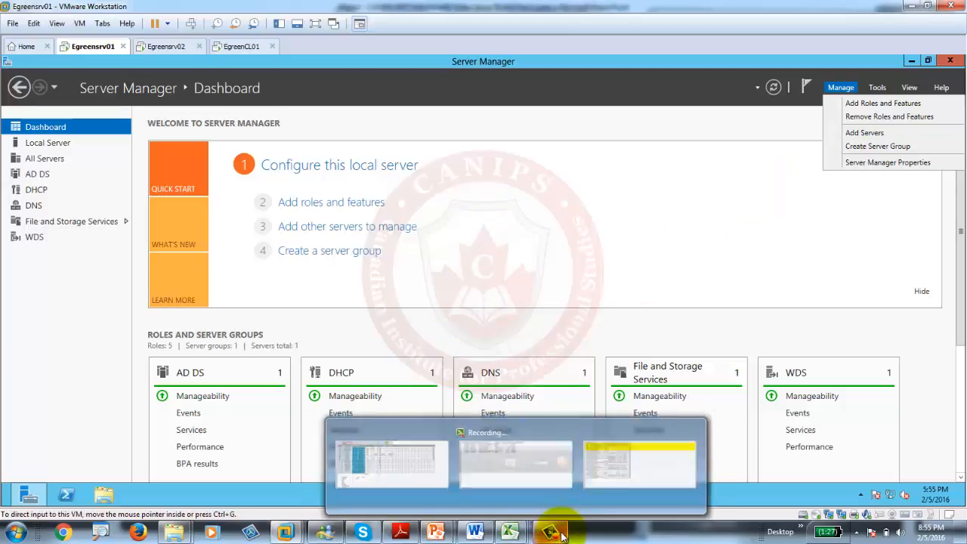
{"action": "left_click", "coordinate": [575, 486]}
{"action": "left_click", "coordinate": [487, 450]}
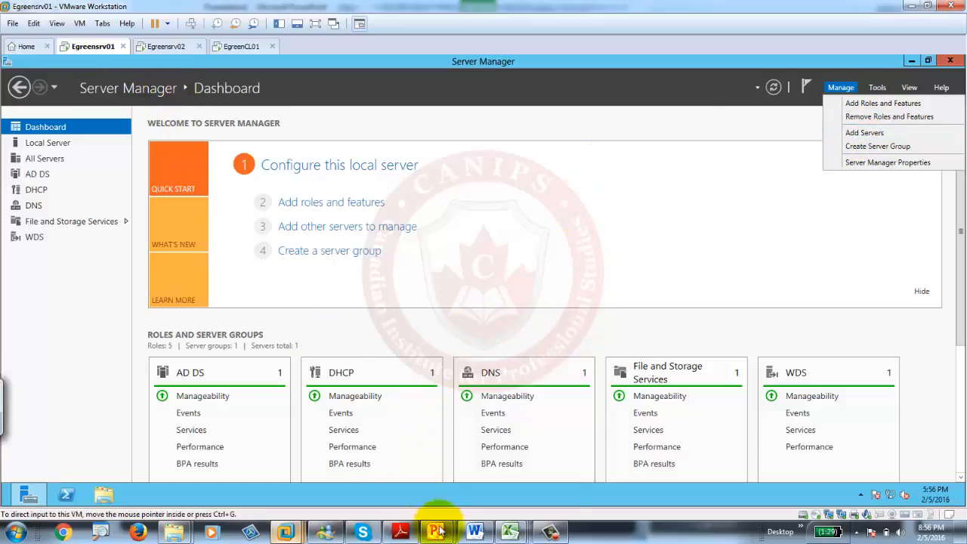
Step: Switch to Presentation1 in PowerPoint and draw three rectangles side by side on the blank slide with the thick black pen
{"action": "mouse_move", "coordinate": [447, 535]}
{"action": "left_click", "coordinate": [473, 494]}
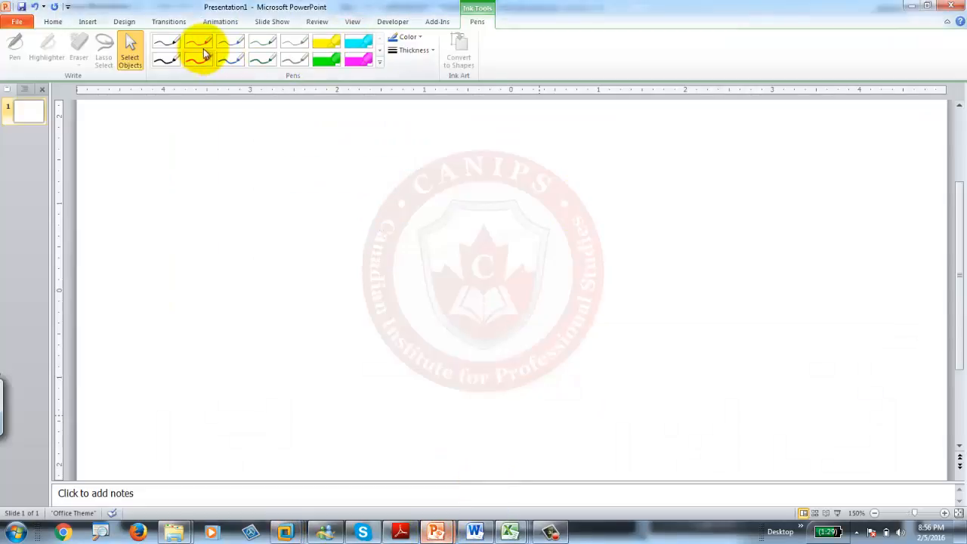
{"action": "left_click", "coordinate": [170, 62]}
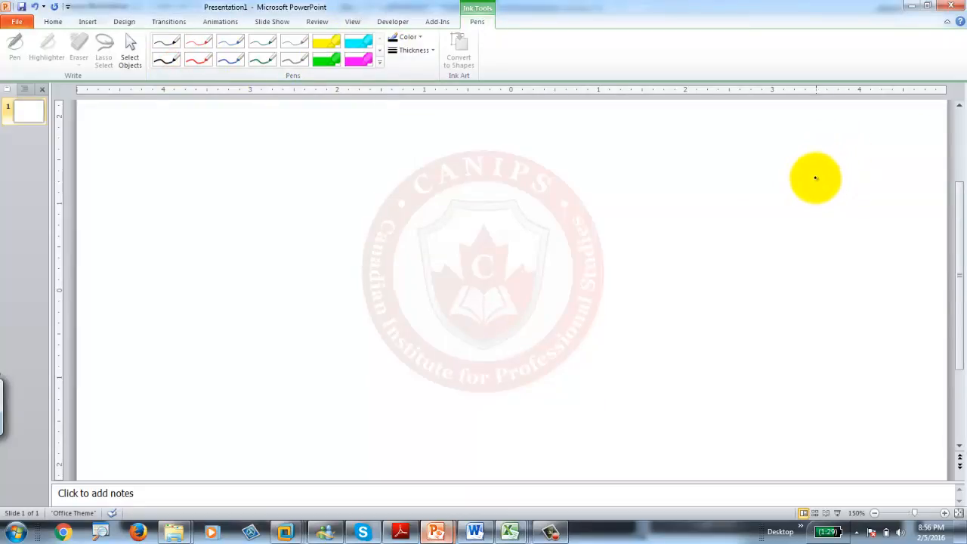
{"action": "left_click_drag", "start_coordinate": [800, 185], "coordinate": [794, 256]}
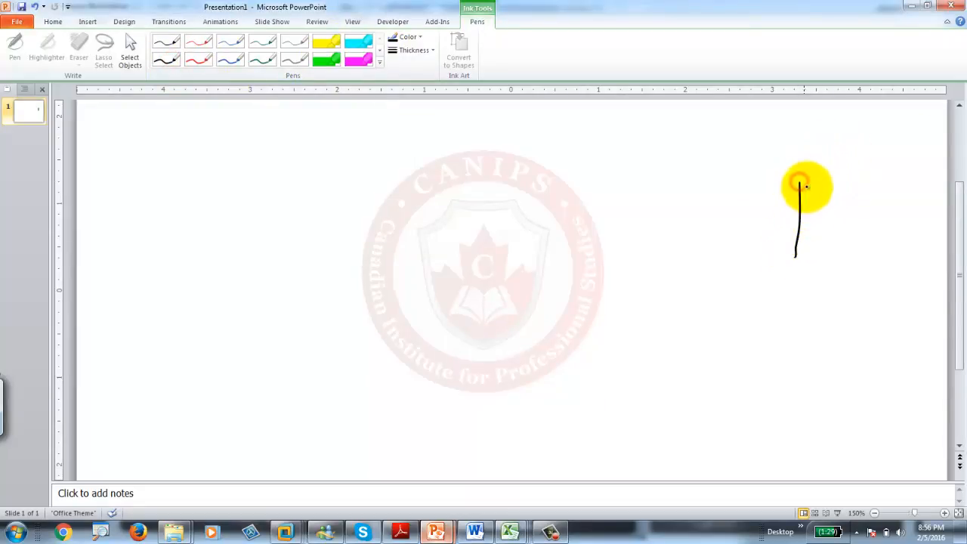
{"action": "mouse_move", "coordinate": [800, 184]}
{"action": "left_mouse_down"}
{"action": "mouse_move", "coordinate": [854, 181]}
{"action": "mouse_move", "coordinate": [846, 248]}
{"action": "mouse_move", "coordinate": [795, 254]}
{"action": "left_mouse_up"}
{"action": "left_click_drag", "start_coordinate": [706, 185], "coordinate": [700, 241]}
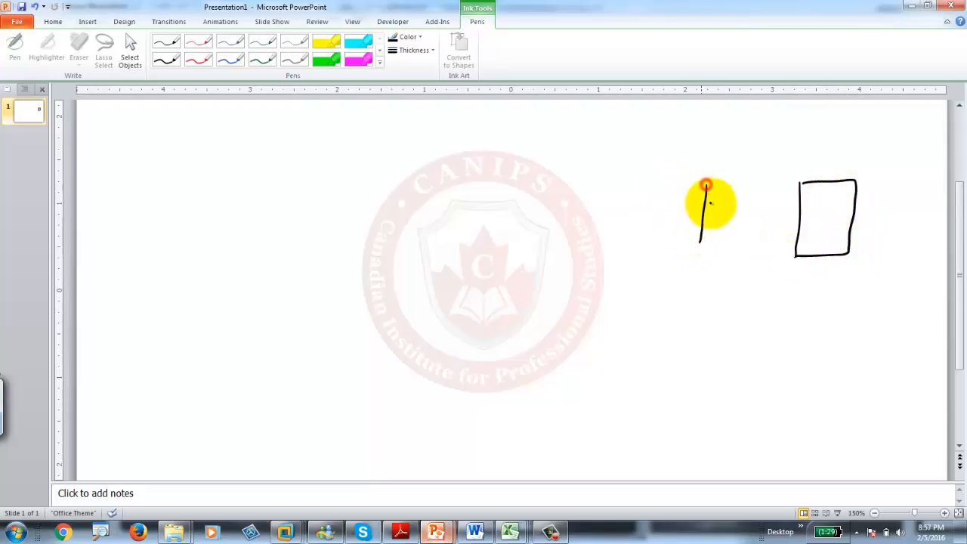
{"action": "mouse_move", "coordinate": [706, 185]}
{"action": "left_mouse_down"}
{"action": "mouse_move", "coordinate": [766, 183]}
{"action": "mouse_move", "coordinate": [753, 255]}
{"action": "mouse_move", "coordinate": [695, 262]}
{"action": "left_mouse_up"}
{"action": "mouse_move", "coordinate": [624, 185]}
{"action": "left_mouse_down"}
{"action": "mouse_move", "coordinate": [622, 251]}
{"action": "mouse_move", "coordinate": [665, 186]}
{"action": "mouse_move", "coordinate": [686, 194]}
{"action": "mouse_move", "coordinate": [682, 257]}
{"action": "mouse_move", "coordinate": [621, 260]}
{"action": "mouse_move", "coordinate": [667, 287]}
{"action": "mouse_move", "coordinate": [687, 270]}
{"action": "mouse_move", "coordinate": [668, 283]}
{"action": "left_mouse_up"}
Step: Draw a network adapter at the lower corner of each computer box and connect all three to a shared horizontal network line
{"action": "mouse_move", "coordinate": [736, 254]}
{"action": "left_mouse_down"}
{"action": "mouse_move", "coordinate": [736, 274]}
{"action": "mouse_move", "coordinate": [748, 262]}
{"action": "mouse_move", "coordinate": [740, 276]}
{"action": "left_mouse_up"}
{"action": "mouse_move", "coordinate": [825, 246]}
{"action": "left_mouse_down"}
{"action": "mouse_move", "coordinate": [825, 273]}
{"action": "mouse_move", "coordinate": [842, 260]}
{"action": "mouse_move", "coordinate": [826, 274]}
{"action": "left_mouse_up"}
{"action": "left_click_drag", "start_coordinate": [674, 278], "coordinate": [675, 319]}
{"action": "left_click_drag", "start_coordinate": [747, 269], "coordinate": [748, 310]}
{"action": "left_click_drag", "start_coordinate": [836, 270], "coordinate": [834, 323]}
{"action": "mouse_move", "coordinate": [630, 324]}
{"action": "left_mouse_down"}
{"action": "mouse_move", "coordinate": [794, 309]}
{"action": "mouse_move", "coordinate": [867, 324]}
{"action": "left_mouse_up"}
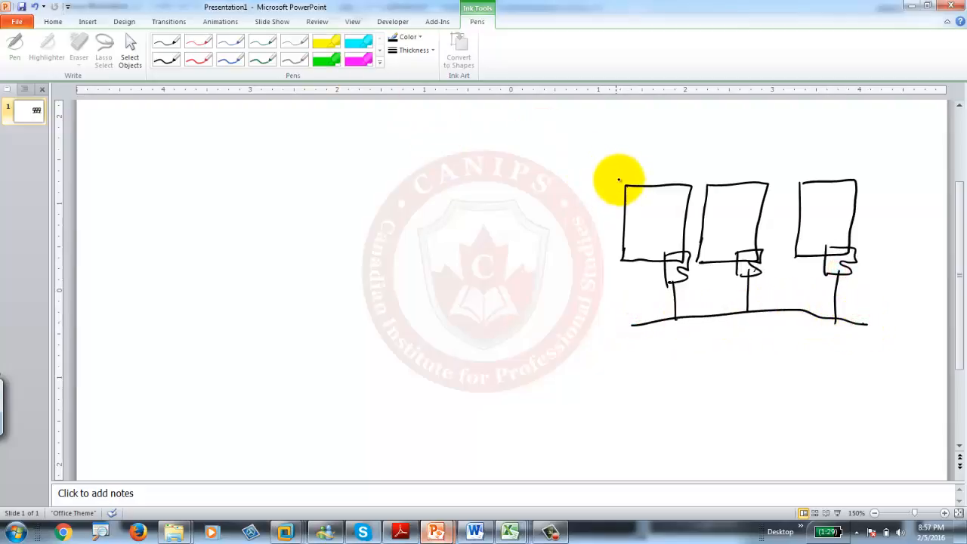
Step: Label the boxes EgreenSrv1, EgreenSrv2 and EgreenCL1 in black, and write W2K12 R2 above the servers and W7/W8 above the client in blue
{"action": "mouse_move", "coordinate": [606, 169]}
{"action": "left_mouse_down"}
{"action": "mouse_move", "coordinate": [755, 173]}
{"action": "mouse_move", "coordinate": [820, 160]}
{"action": "mouse_move", "coordinate": [840, 167]}
{"action": "mouse_move", "coordinate": [859, 157]}
{"action": "mouse_move", "coordinate": [876, 164]}
{"action": "mouse_move", "coordinate": [874, 173]}
{"action": "left_mouse_up"}
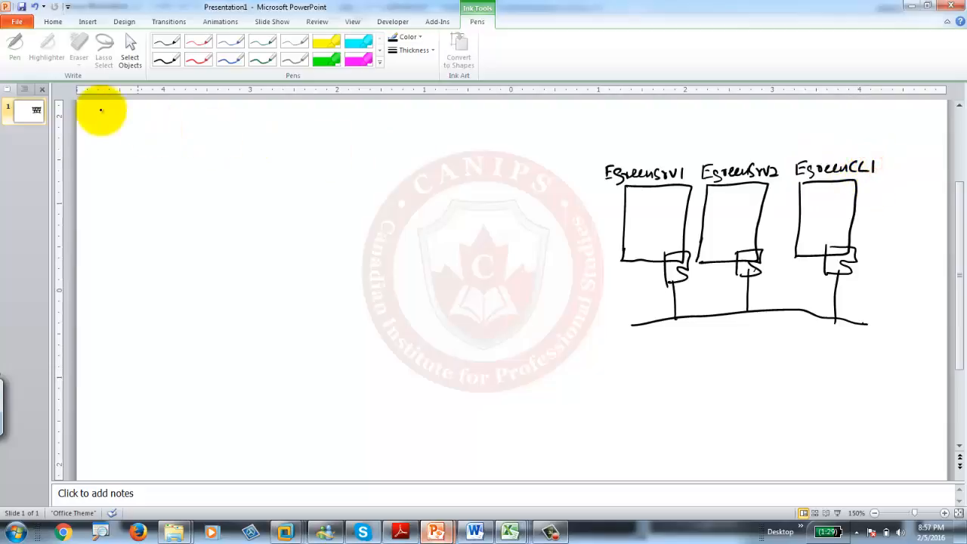
{"action": "left_click", "coordinate": [230, 58]}
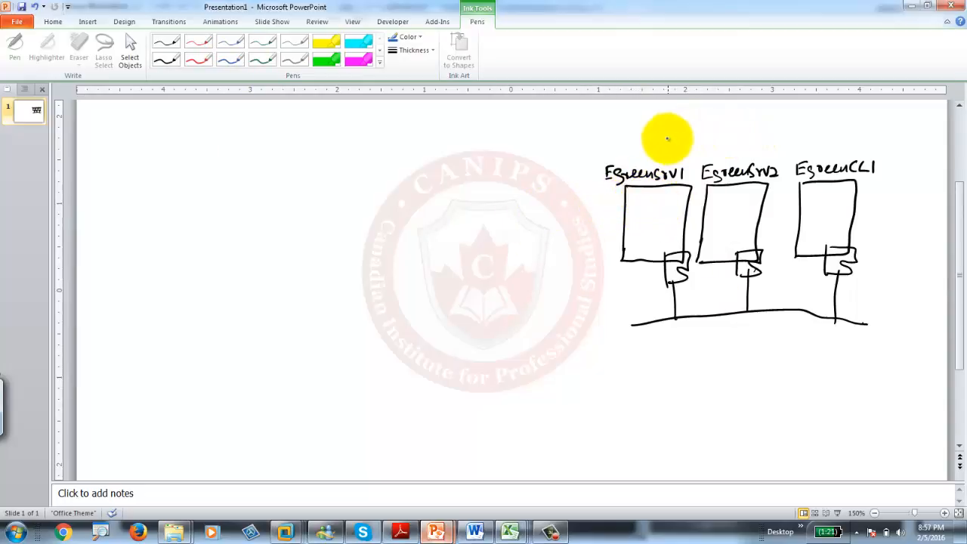
{"action": "left_click_drag", "start_coordinate": [673, 136], "coordinate": [768, 142]}
{"action": "mouse_move", "coordinate": [826, 133]}
{"action": "left_mouse_down"}
{"action": "mouse_move", "coordinate": [865, 133]}
{"action": "mouse_move", "coordinate": [855, 145]}
{"action": "mouse_move", "coordinate": [896, 137]}
{"action": "left_mouse_up"}
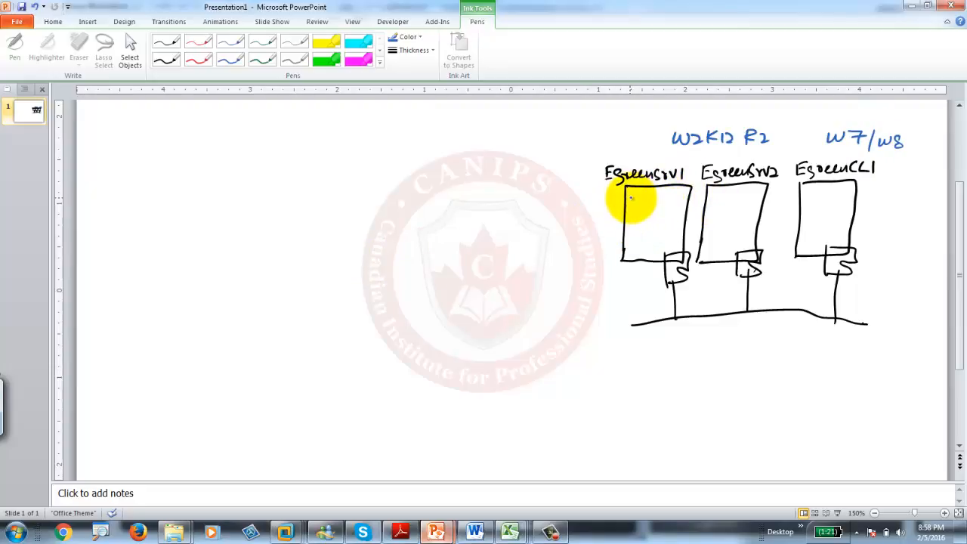
Step: Write the roles in blue inside the server boxes: AD/DS, DNS, DHCP and WDS in EgreenSrv1, AD/DS and DNS in EgreenSrv2
{"action": "mouse_move", "coordinate": [641, 195]}
{"action": "left_mouse_down"}
{"action": "mouse_move", "coordinate": [643, 206]}
{"action": "mouse_move", "coordinate": [669, 200]}
{"action": "left_mouse_up"}
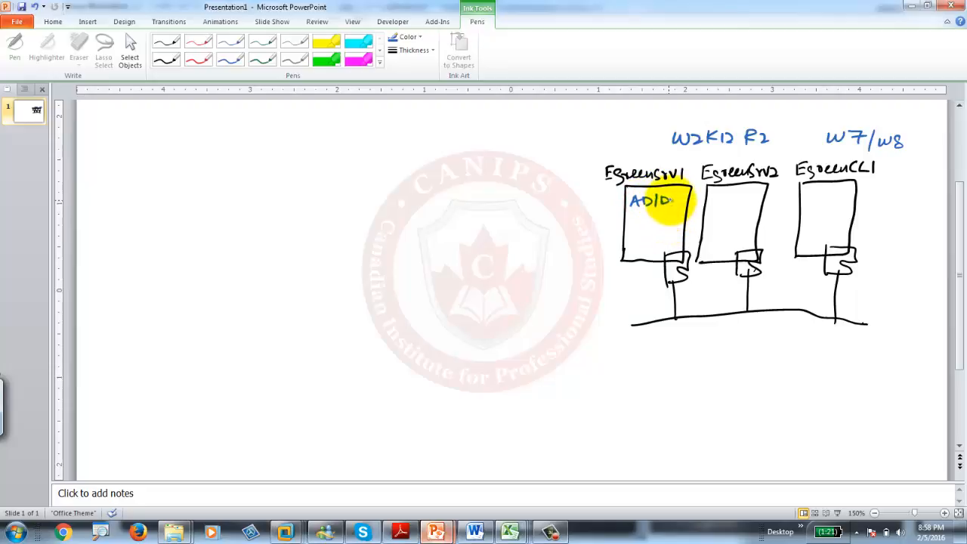
{"action": "left_click_drag", "start_coordinate": [672, 199], "coordinate": [656, 218]}
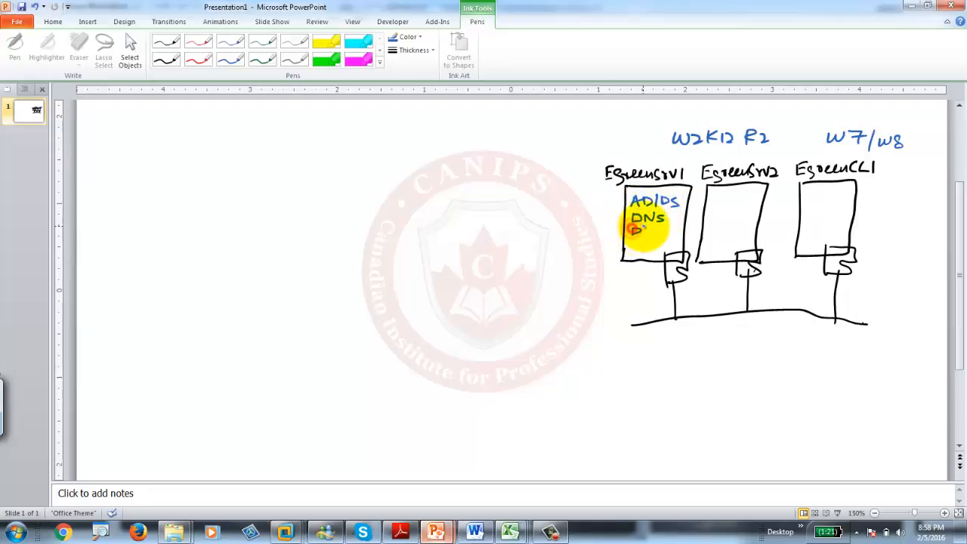
{"action": "left_click_drag", "start_coordinate": [663, 226], "coordinate": [667, 227]}
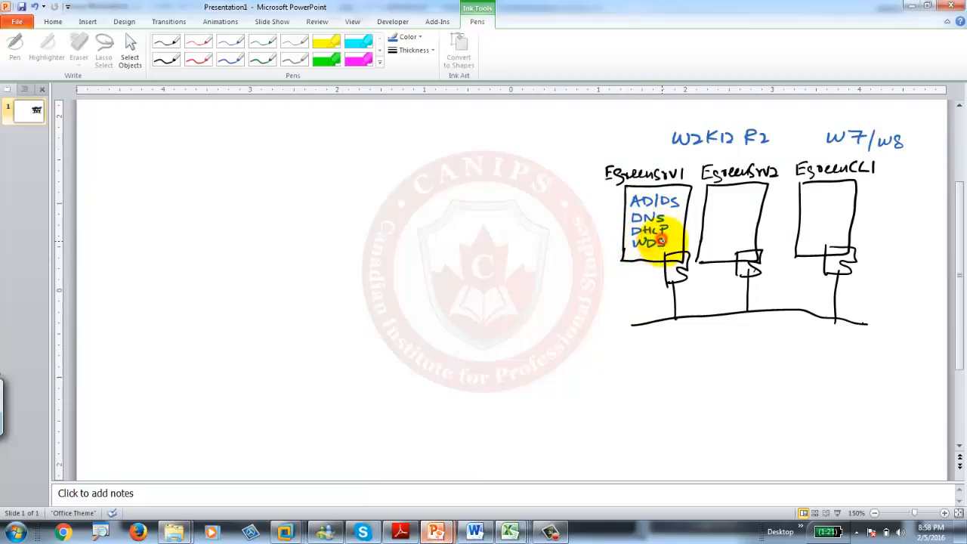
{"action": "left_click_drag", "start_coordinate": [716, 193], "coordinate": [761, 198]}
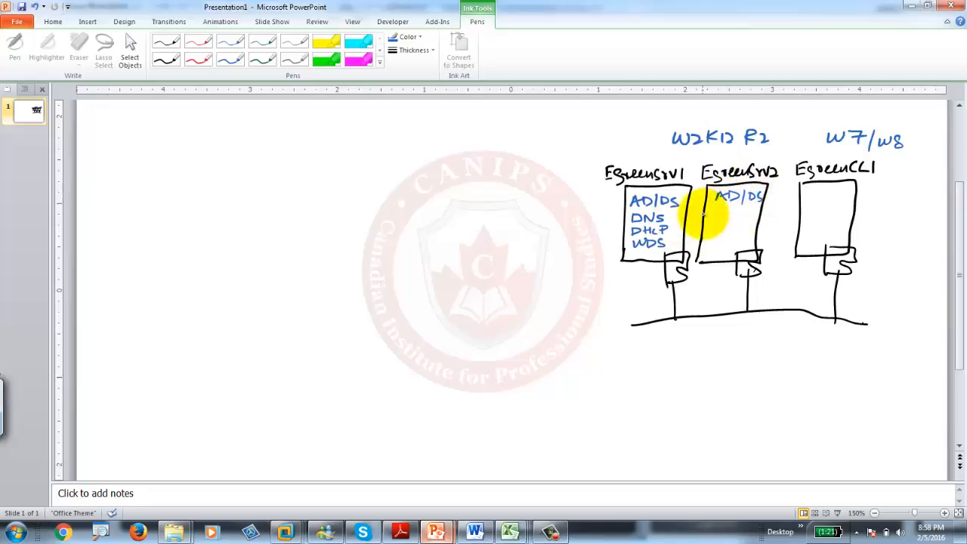
{"action": "left_click_drag", "start_coordinate": [708, 210], "coordinate": [730, 219]}
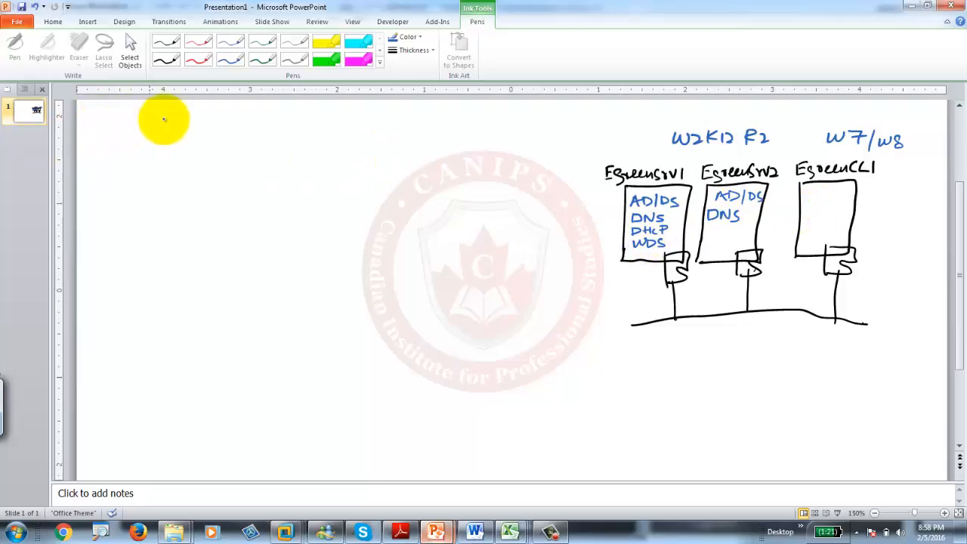
Step: Write the heading Server Manager with a box beneath it, and list EgreenSrv1, EgreenSrv2 and EgreenSrv3 inside the box
{"action": "mouse_move", "coordinate": [98, 124]}
{"action": "left_mouse_down"}
{"action": "mouse_move", "coordinate": [100, 115]}
{"action": "mouse_move", "coordinate": [167, 126]}
{"action": "mouse_move", "coordinate": [259, 123]}
{"action": "left_mouse_up"}
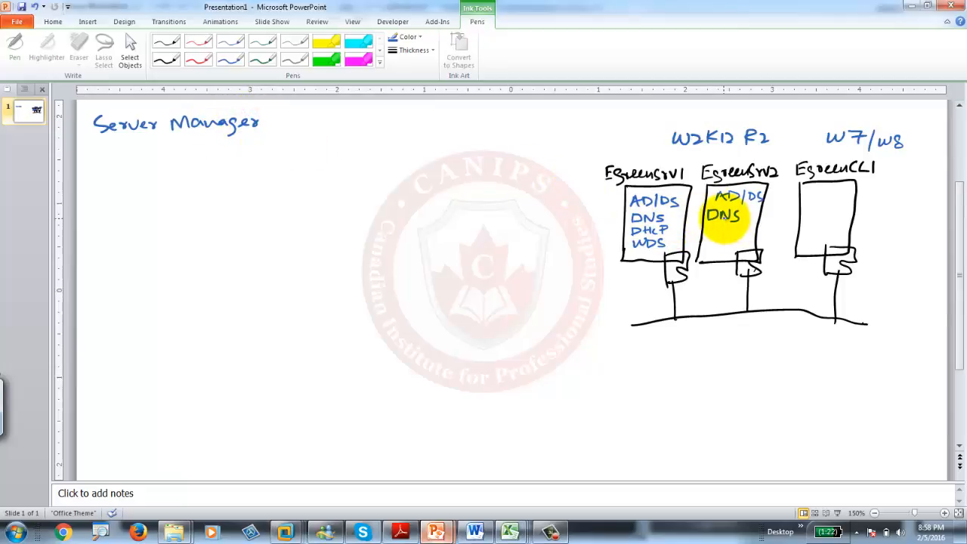
{"action": "mouse_move", "coordinate": [103, 147]}
{"action": "left_mouse_down"}
{"action": "mouse_move", "coordinate": [108, 198]}
{"action": "mouse_move", "coordinate": [249, 133]}
{"action": "mouse_move", "coordinate": [260, 192]}
{"action": "mouse_move", "coordinate": [201, 222]}
{"action": "mouse_move", "coordinate": [114, 224]}
{"action": "mouse_move", "coordinate": [108, 198]}
{"action": "left_mouse_up"}
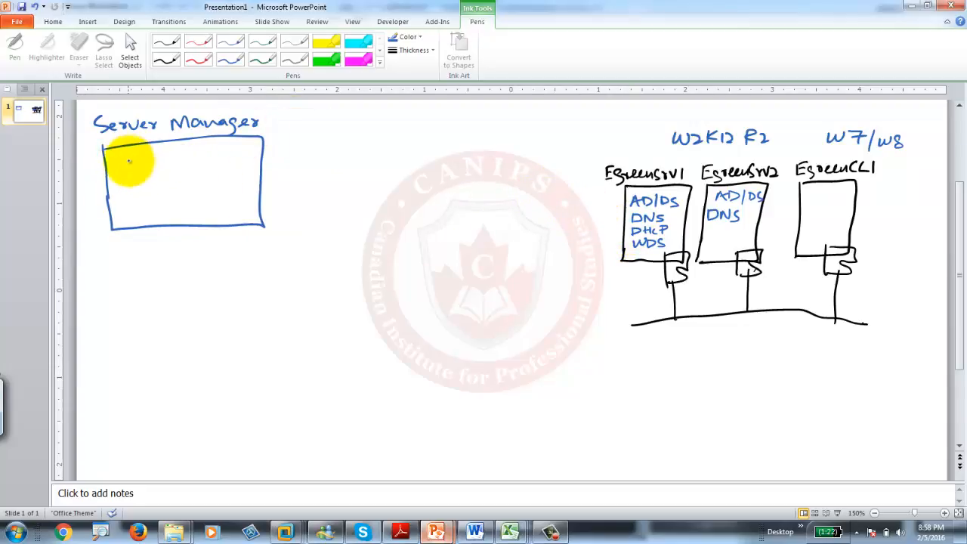
{"action": "left_click_drag", "start_coordinate": [130, 161], "coordinate": [161, 164]}
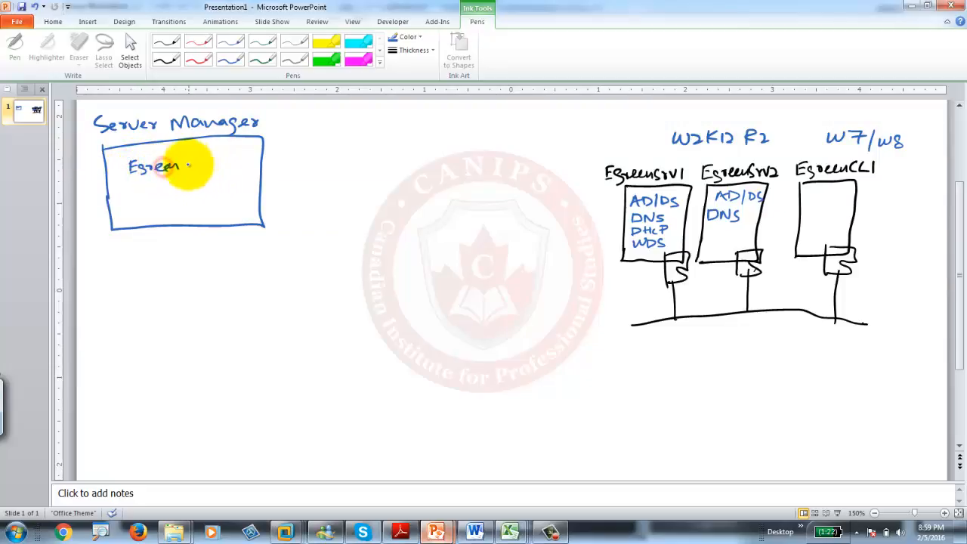
{"action": "left_click_drag", "start_coordinate": [185, 159], "coordinate": [209, 168]}
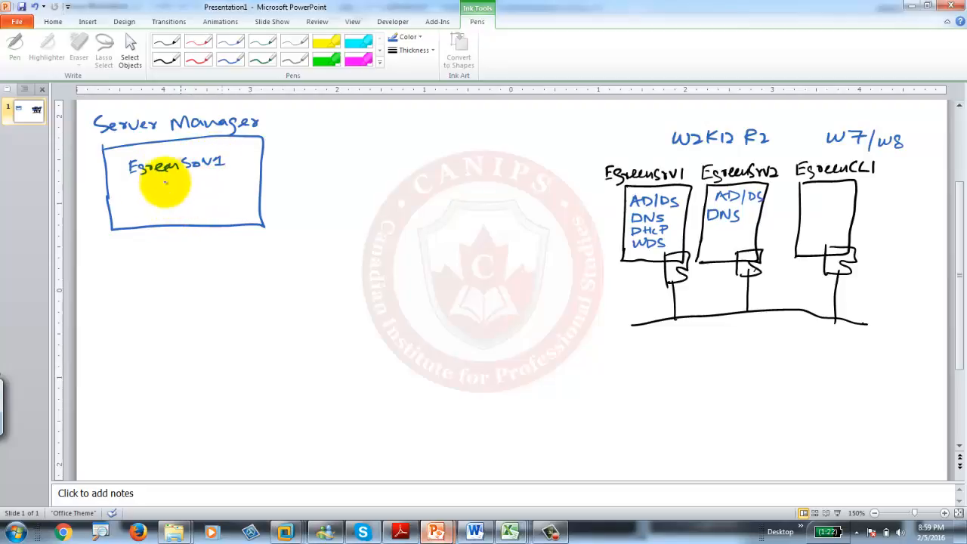
{"action": "left_click_drag", "start_coordinate": [133, 187], "coordinate": [141, 186]}
{"action": "left_click_drag", "start_coordinate": [134, 190], "coordinate": [140, 189]}
{"action": "left_click_drag", "start_coordinate": [134, 195], "coordinate": [142, 194]}
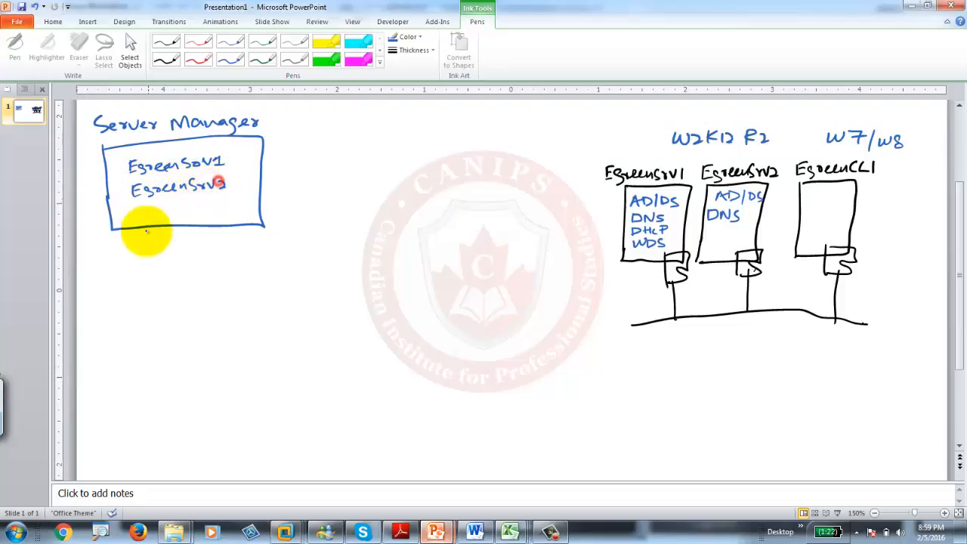
{"action": "mouse_move", "coordinate": [137, 211]}
{"action": "left_mouse_down"}
{"action": "mouse_move", "coordinate": [220, 203]}
{"action": "mouse_move", "coordinate": [227, 213]}
{"action": "left_mouse_up"}
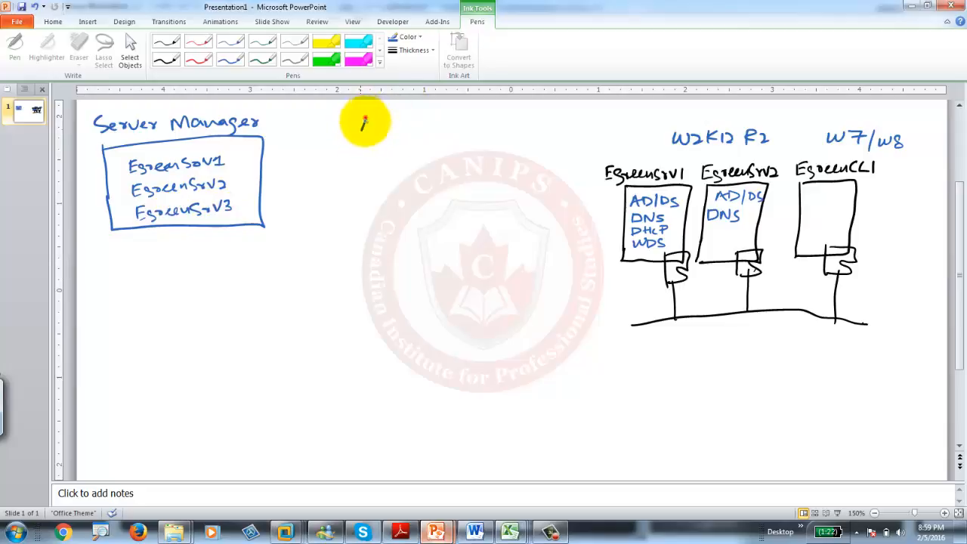
Step: Write the notes "Add server" and "Creat group" in blue, one below the other, beside the Server Manager heading
{"action": "left_click_drag", "start_coordinate": [384, 123], "coordinate": [462, 119]}
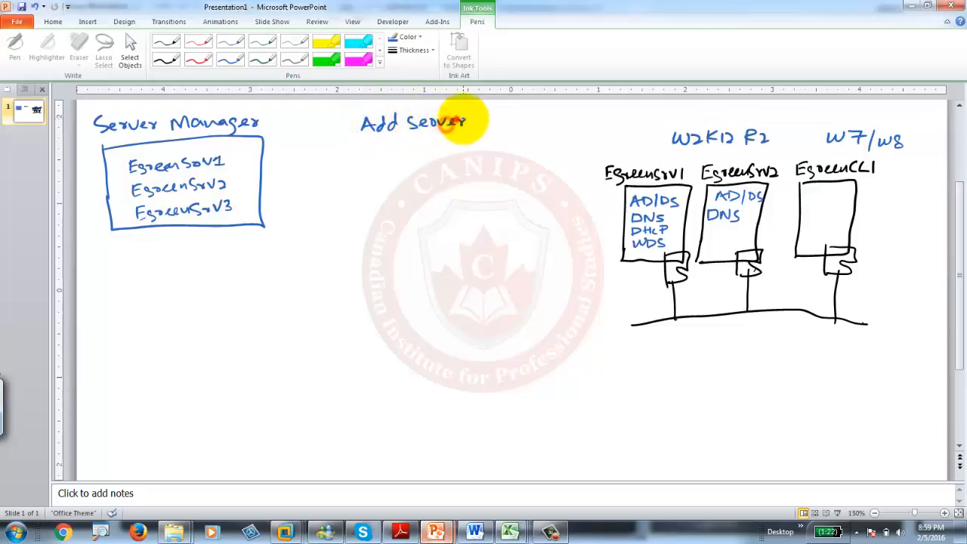
{"action": "mouse_move", "coordinate": [368, 143]}
{"action": "left_mouse_down"}
{"action": "mouse_move", "coordinate": [423, 155]}
{"action": "mouse_move", "coordinate": [478, 148]}
{"action": "left_mouse_up"}
{"action": "left_click", "coordinate": [489, 150]}
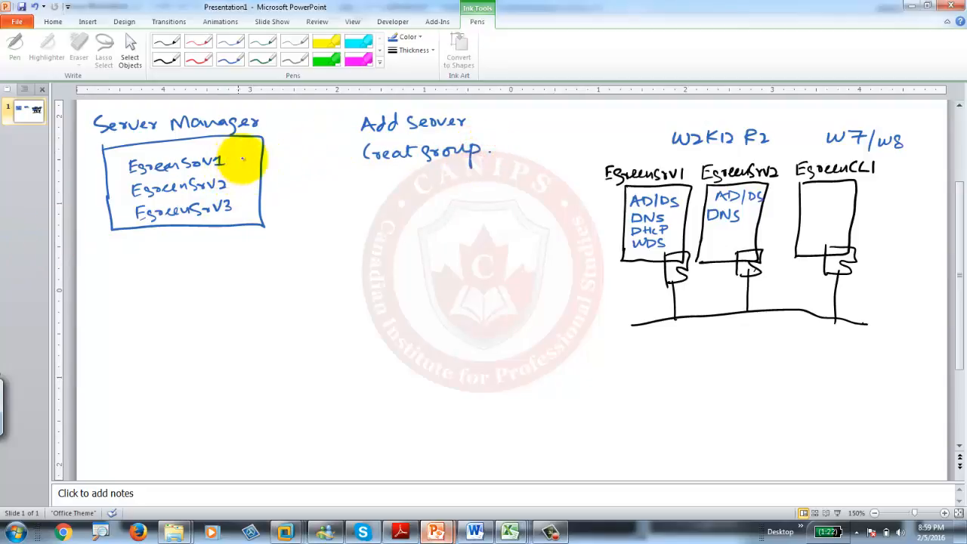
Step: Add EgreenSrv4 and a dotted continuation to the list, bracketing servers 1 and 2 as AD server and 3 and 4 as Marketing Server
{"action": "mouse_move", "coordinate": [230, 162]}
{"action": "left_mouse_down"}
{"action": "mouse_move", "coordinate": [246, 170]}
{"action": "mouse_move", "coordinate": [231, 187]}
{"action": "mouse_move", "coordinate": [293, 160]}
{"action": "mouse_move", "coordinate": [313, 181]}
{"action": "mouse_move", "coordinate": [343, 177]}
{"action": "left_mouse_up"}
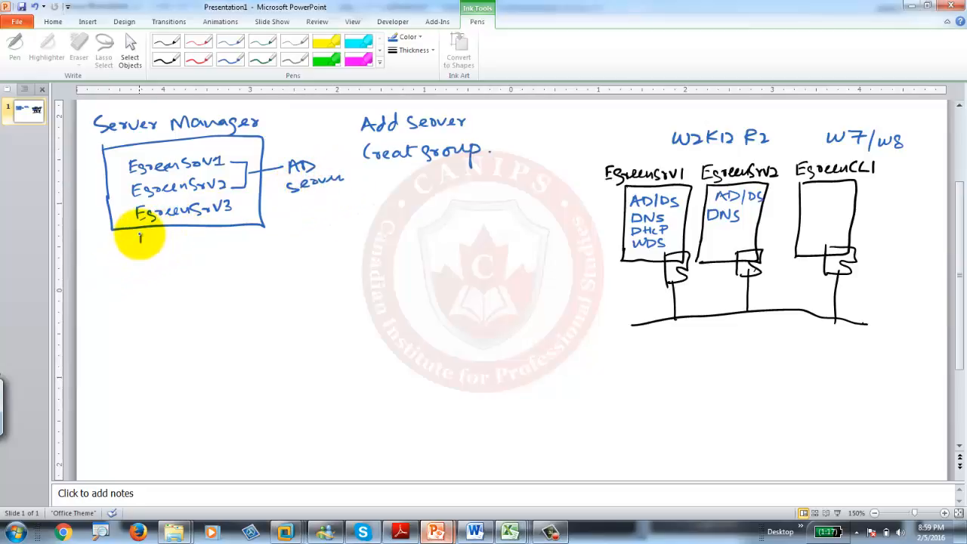
{"action": "mouse_move", "coordinate": [140, 239]}
{"action": "left_mouse_down"}
{"action": "mouse_move", "coordinate": [233, 234]}
{"action": "mouse_move", "coordinate": [264, 204]}
{"action": "mouse_move", "coordinate": [255, 234]}
{"action": "mouse_move", "coordinate": [292, 214]}
{"action": "mouse_move", "coordinate": [371, 201]}
{"action": "mouse_move", "coordinate": [391, 214]}
{"action": "mouse_move", "coordinate": [363, 219]}
{"action": "mouse_move", "coordinate": [406, 220]}
{"action": "left_mouse_up"}
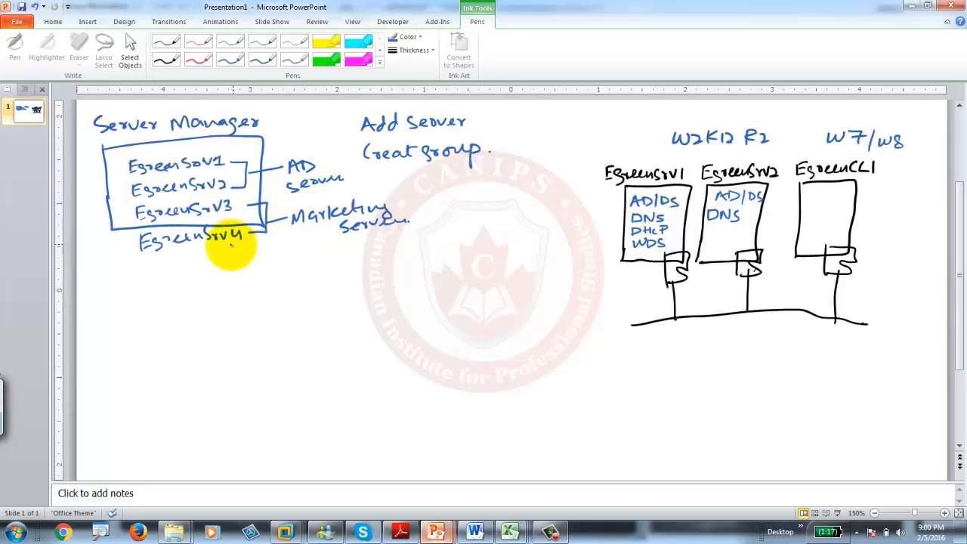
{"action": "left_click", "coordinate": [184, 277]}
{"action": "left_click", "coordinate": [184, 284]}
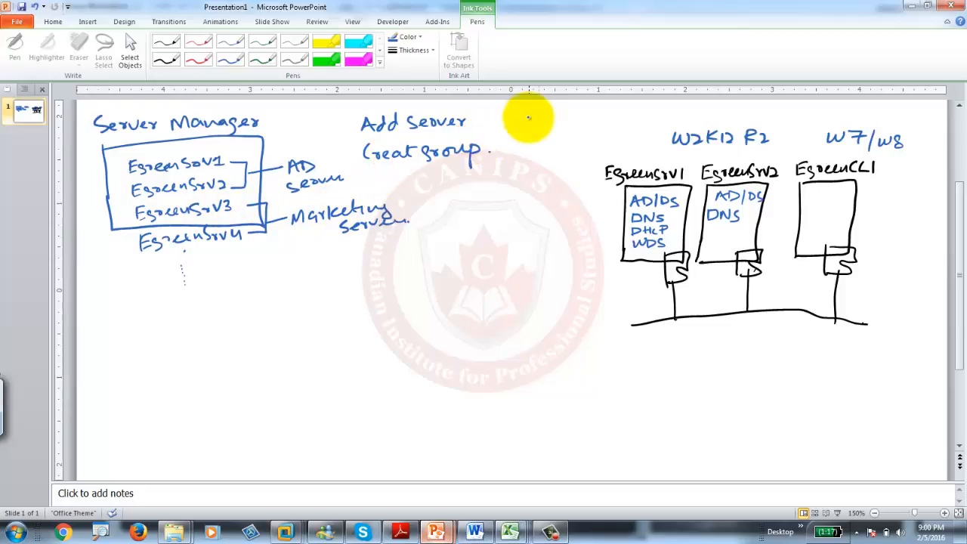
Step: Put check marks beside Add server and Creat group, and return to the Server Manager dashboard on Egreensrv01 in VMware Workstation
{"action": "left_click_drag", "start_coordinate": [344, 120], "coordinate": [361, 114]}
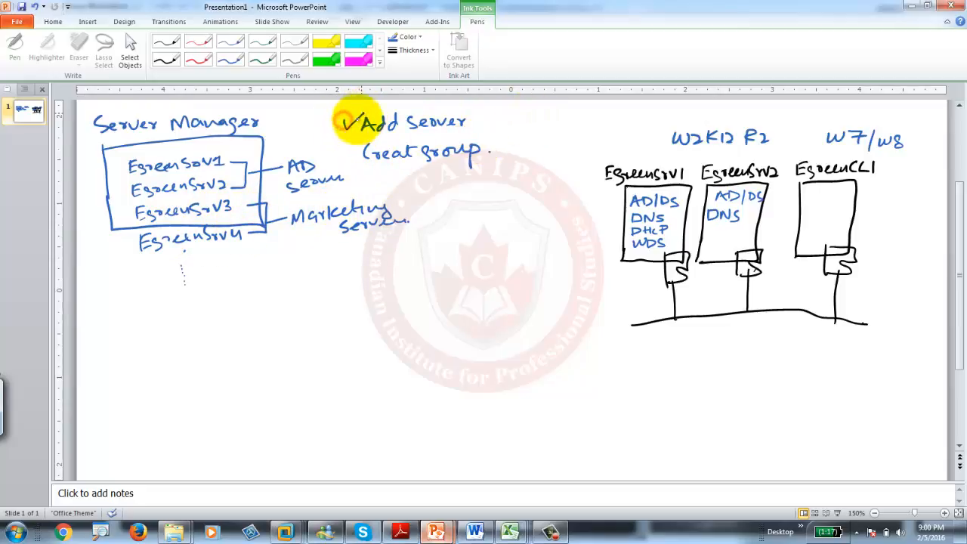
{"action": "mouse_move", "coordinate": [343, 147]}
{"action": "left_mouse_down"}
{"action": "mouse_move", "coordinate": [351, 155]}
{"action": "mouse_move", "coordinate": [363, 143]}
{"action": "left_mouse_up"}
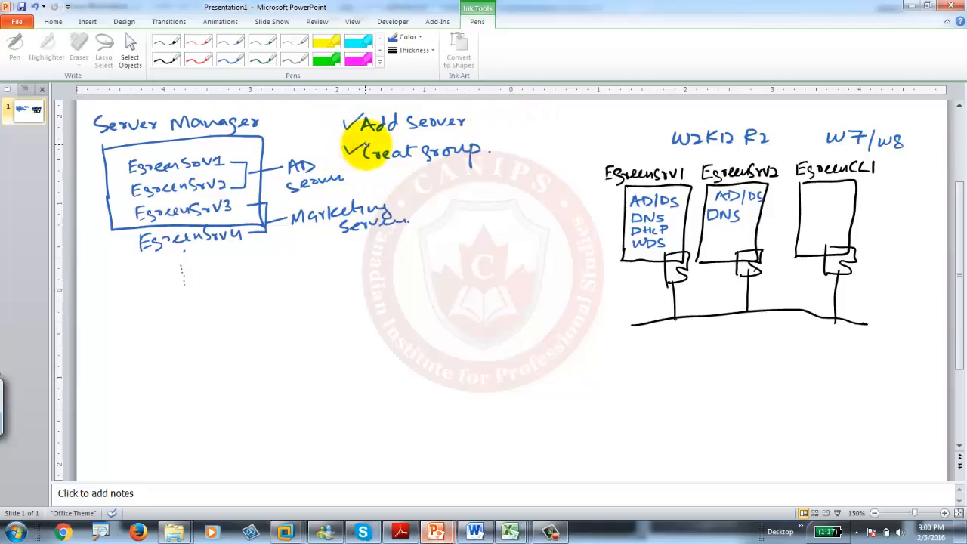
{"action": "left_click", "coordinate": [913, 7]}
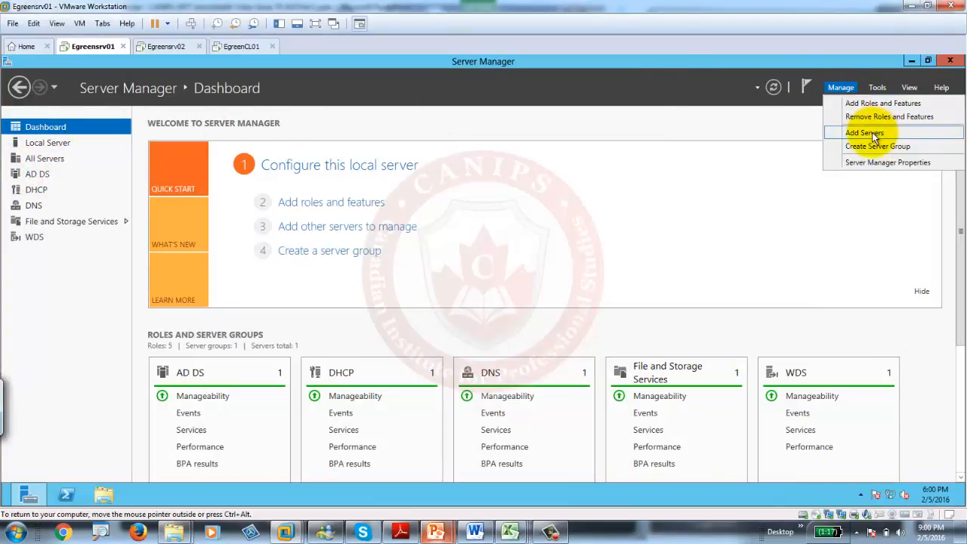
{"action": "left_click", "coordinate": [740, 171]}
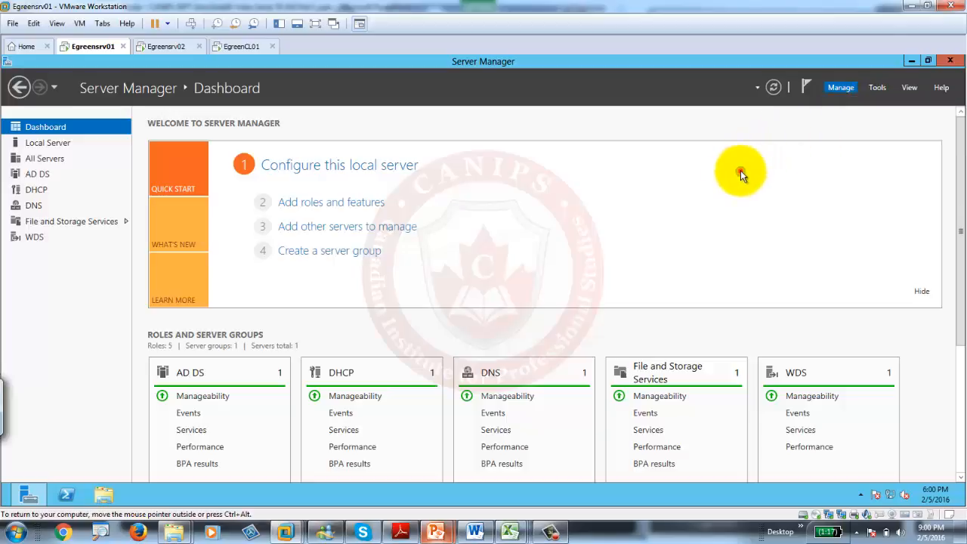
Step: Review the Local Server properties and the All Servers events and services, sorting the services by service name
{"action": "left_click", "coordinate": [49, 145]}
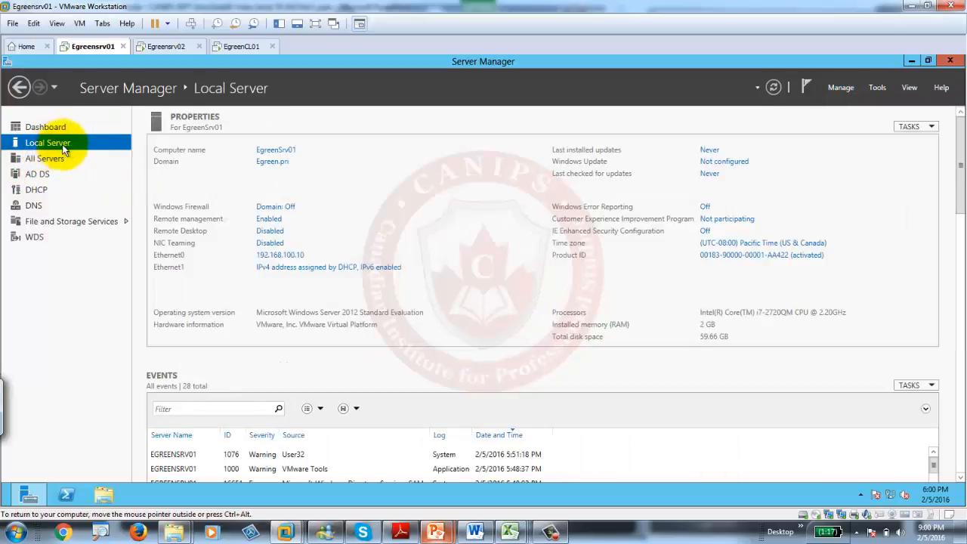
{"action": "left_click", "coordinate": [51, 162]}
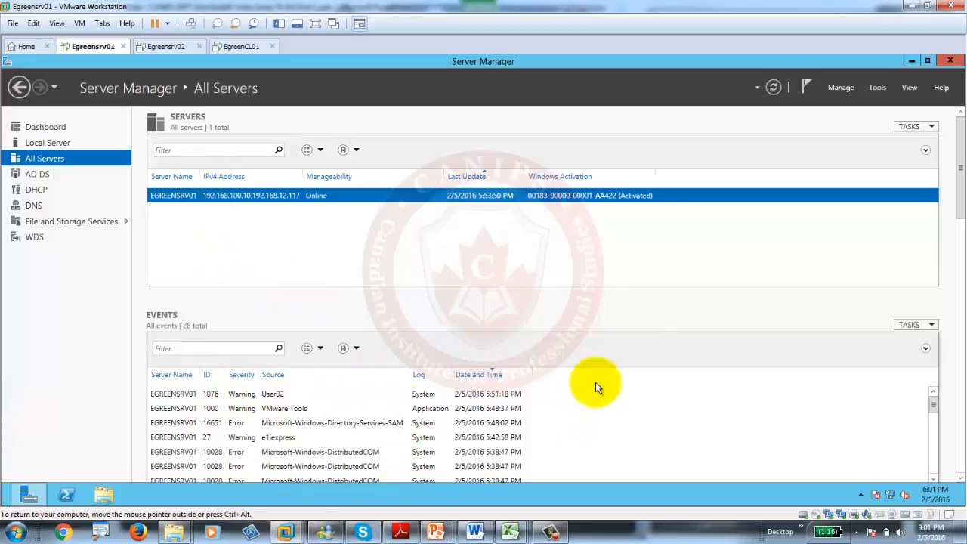
{"action": "left_click_drag", "start_coordinate": [961, 192], "coordinate": [947, 233]}
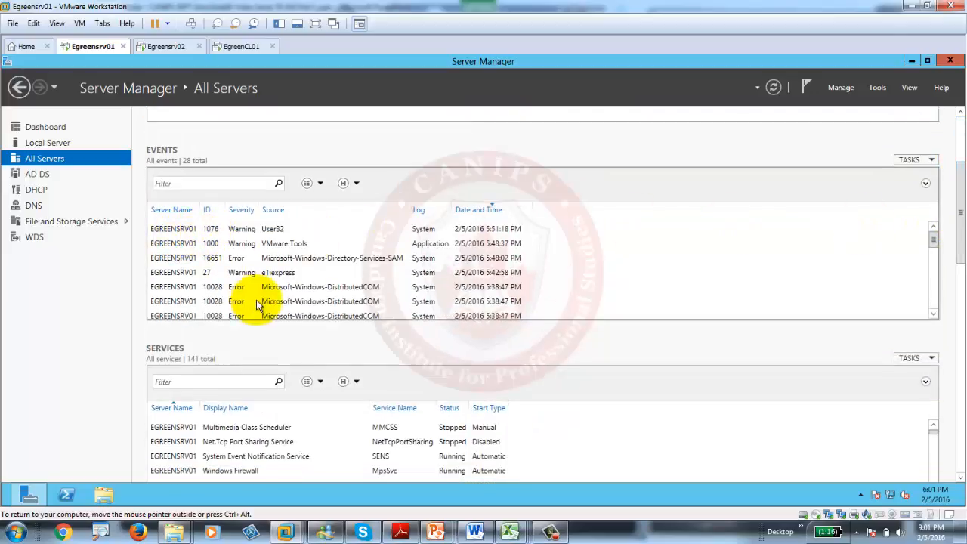
{"action": "scroll", "coordinate": [262, 317], "scroll_direction": "down", "scroll_amount": 1}
{"action": "scroll", "coordinate": [262, 321], "scroll_direction": "down", "scroll_amount": 1}
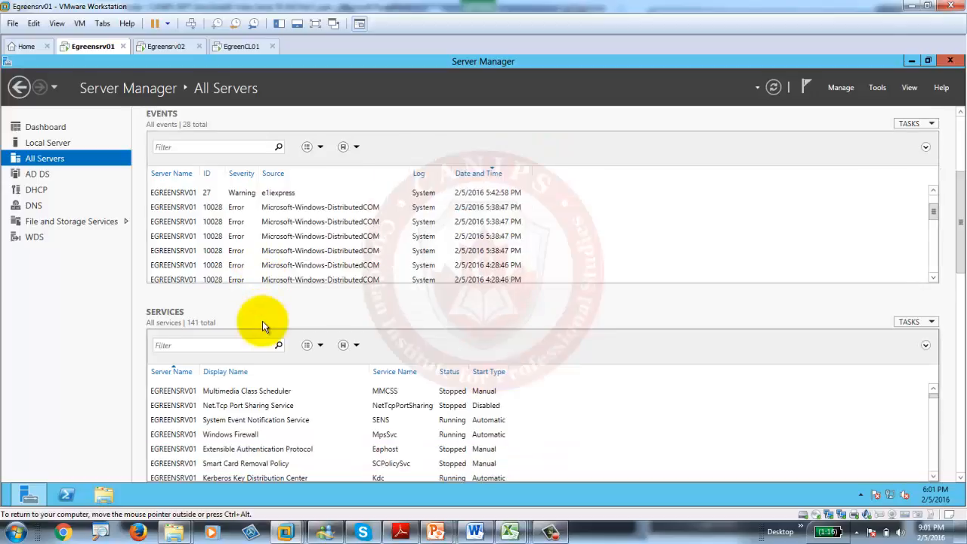
{"action": "scroll", "coordinate": [262, 324], "scroll_direction": "down", "scroll_amount": 2}
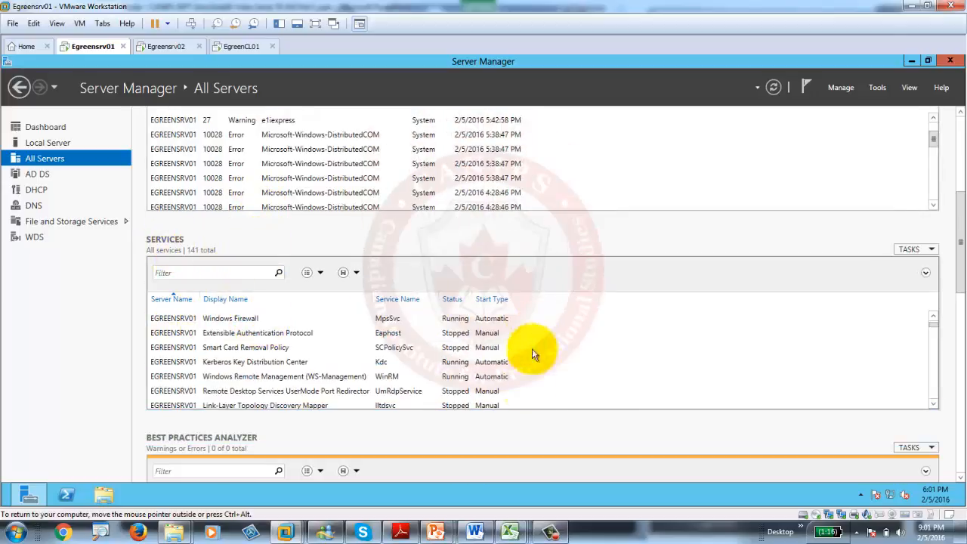
{"action": "left_click", "coordinate": [396, 300]}
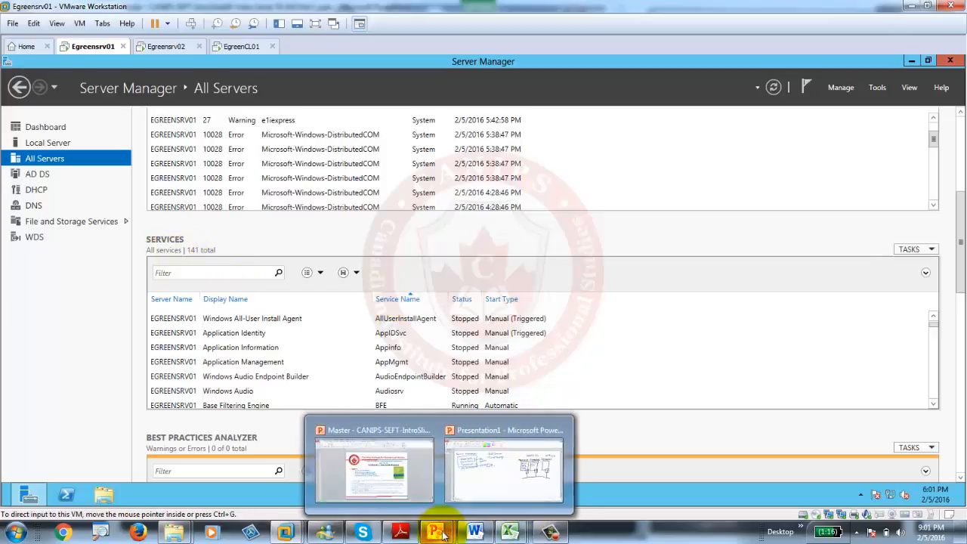
Step: Switch to Presentation1 in PowerPoint and write the underlined heading Windows Services in black below the server list
{"action": "left_click", "coordinate": [491, 479]}
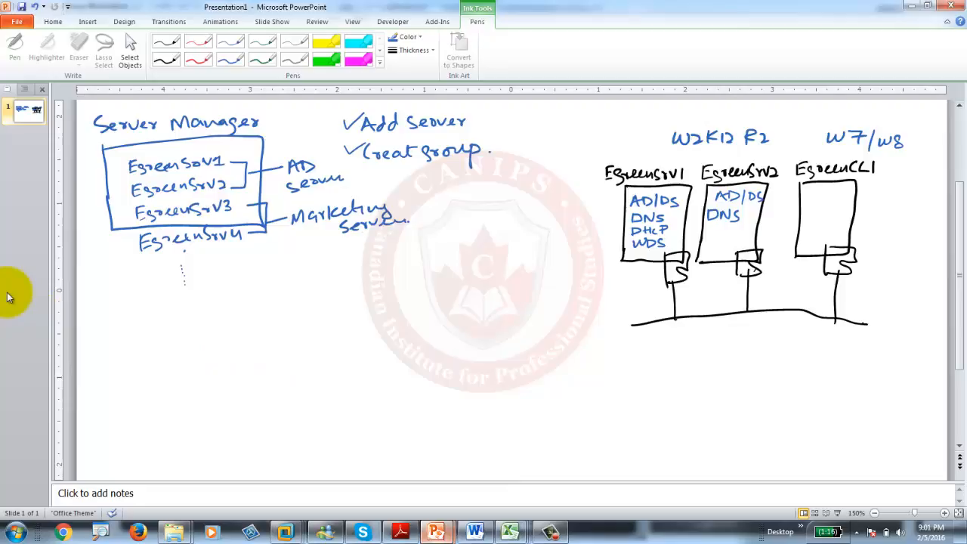
{"action": "double_click", "coordinate": [270, 4]}
{"action": "double_click", "coordinate": [434, 57]}
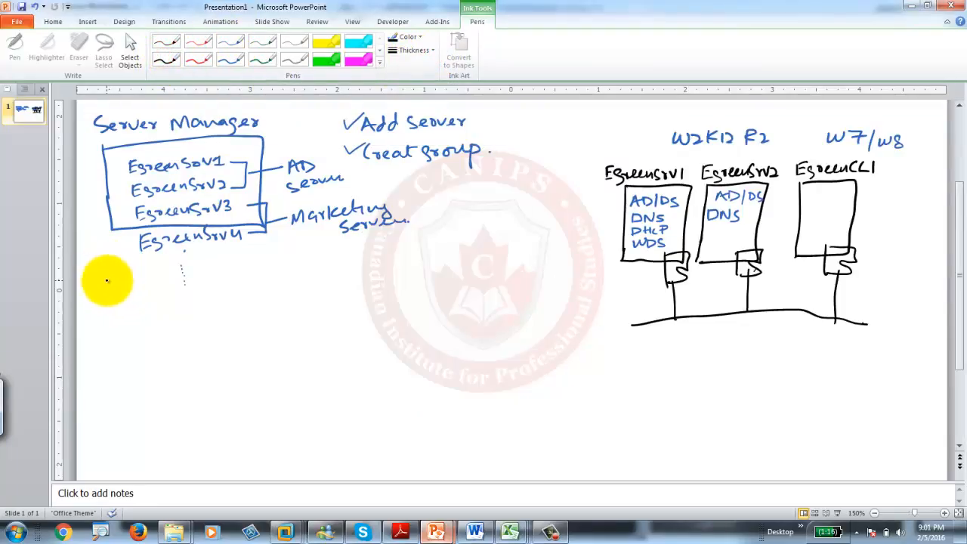
{"action": "left_click_drag", "start_coordinate": [111, 279], "coordinate": [287, 273]}
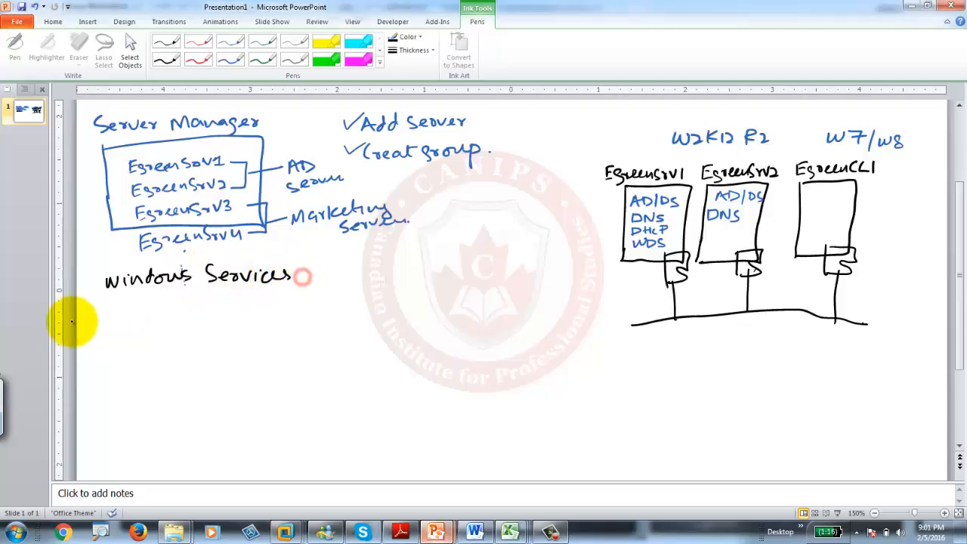
{"action": "left_click_drag", "start_coordinate": [102, 295], "coordinate": [300, 289]}
Step: Return to Server Manager on Egreensrv01 in VMware Workstation and examine the Active Directory Web Services entry in the services list
{"action": "mouse_move", "coordinate": [287, 529]}
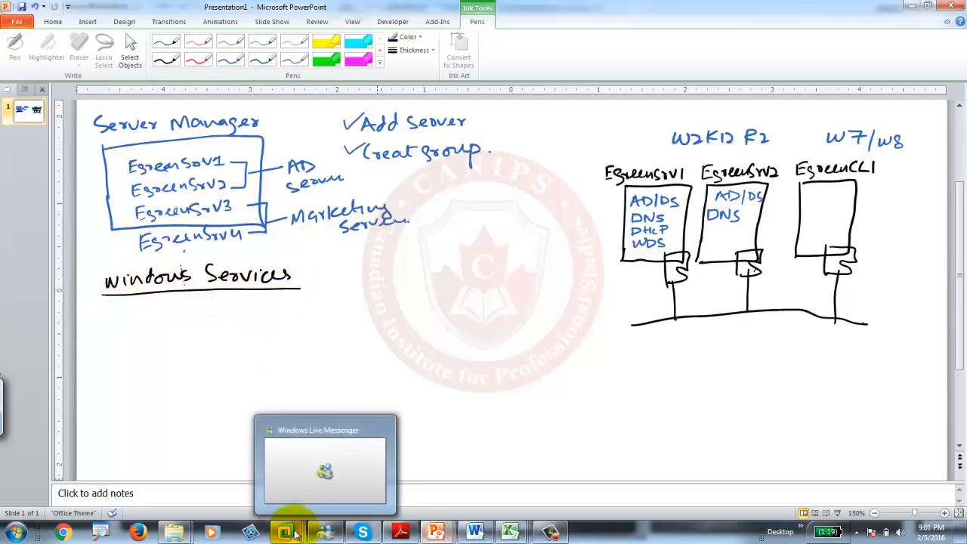
{"action": "left_click", "coordinate": [236, 475]}
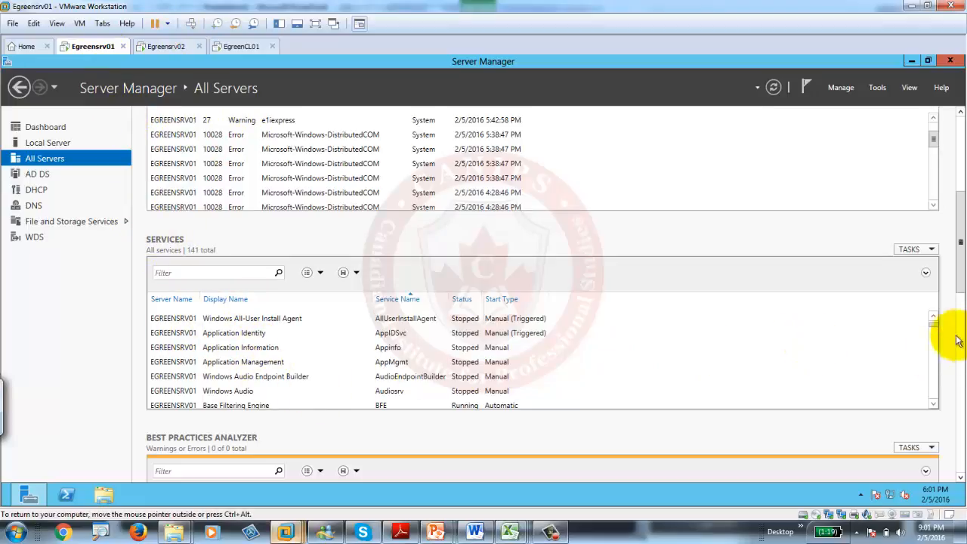
{"action": "mouse_move", "coordinate": [934, 324]}
{"action": "left_mouse_down"}
{"action": "mouse_move", "coordinate": [935, 388]}
{"action": "mouse_move", "coordinate": [934, 320]}
{"action": "left_mouse_up"}
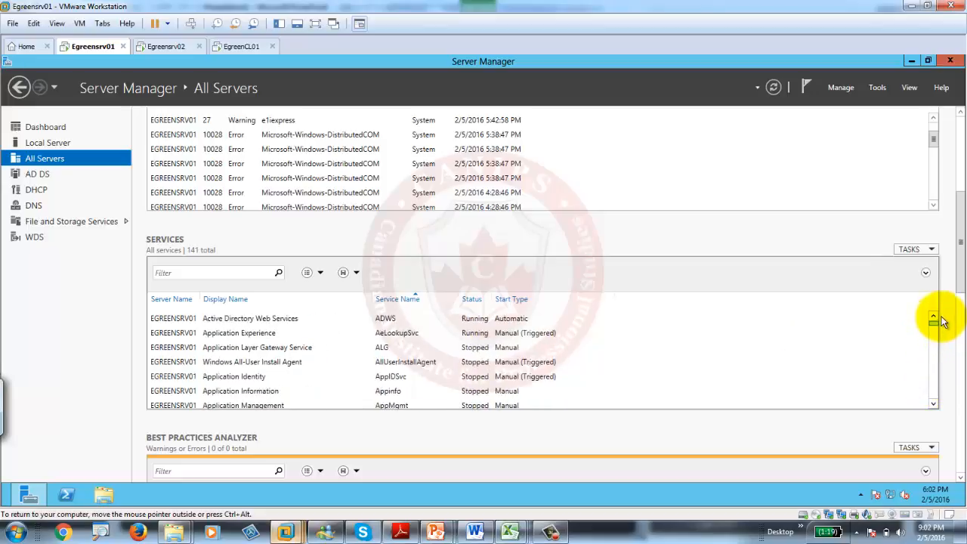
{"action": "left_click", "coordinate": [238, 320]}
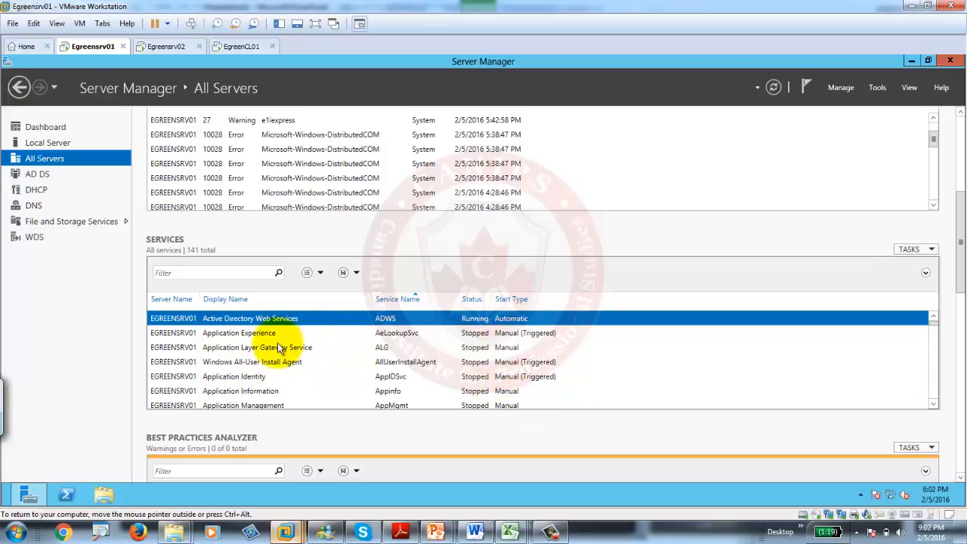
Step: Switch to Presentation1 in PowerPoint and sketch a car with two wheels, a driver and an engine in black below Windows Services
{"action": "mouse_move", "coordinate": [440, 532]}
{"action": "left_click", "coordinate": [499, 474]}
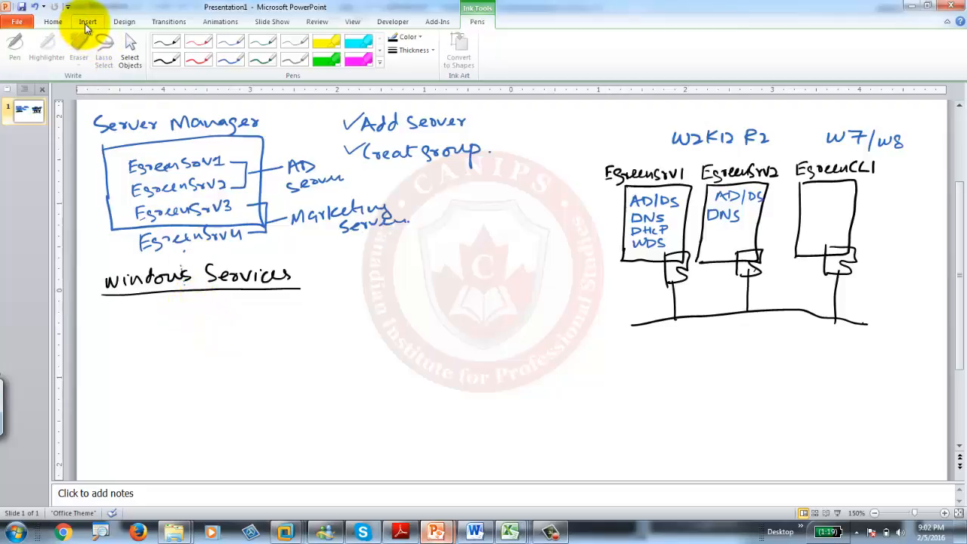
{"action": "mouse_move", "coordinate": [213, 330]}
{"action": "left_mouse_down"}
{"action": "mouse_move", "coordinate": [213, 320]}
{"action": "mouse_move", "coordinate": [266, 309]}
{"action": "mouse_move", "coordinate": [268, 324]}
{"action": "mouse_move", "coordinate": [306, 324]}
{"action": "left_mouse_up"}
{"action": "mouse_move", "coordinate": [239, 348]}
{"action": "left_mouse_down"}
{"action": "mouse_move", "coordinate": [176, 352]}
{"action": "mouse_move", "coordinate": [175, 333]}
{"action": "mouse_move", "coordinate": [213, 331]}
{"action": "mouse_move", "coordinate": [215, 361]}
{"action": "left_mouse_up"}
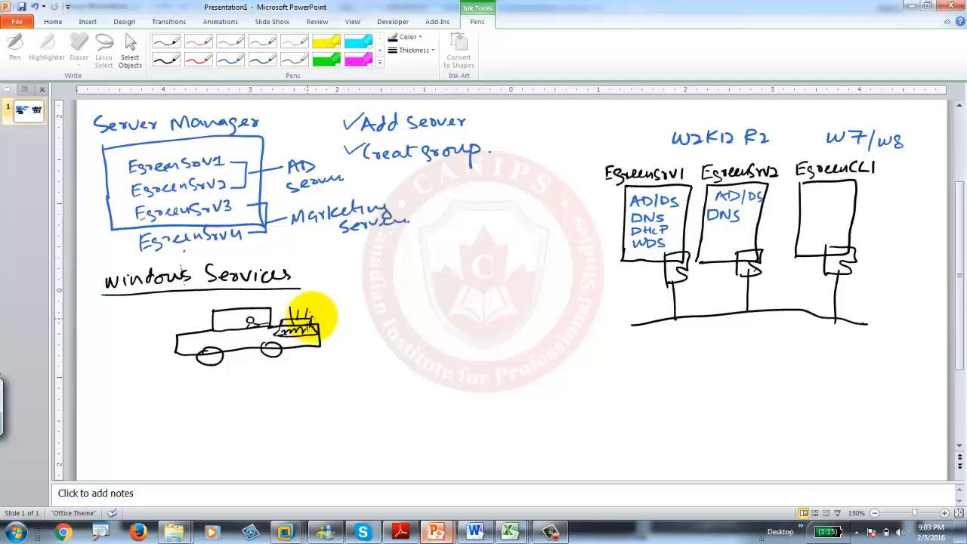
Step: Label the car engine Running in black and draw a green rectangle labelled H/W to the right of the car
{"action": "mouse_move", "coordinate": [329, 308]}
{"action": "left_mouse_down"}
{"action": "mouse_move", "coordinate": [334, 317]}
{"action": "mouse_move", "coordinate": [352, 300]}
{"action": "mouse_move", "coordinate": [373, 308]}
{"action": "left_mouse_up"}
{"action": "left_click_drag", "start_coordinate": [321, 324], "coordinate": [358, 316]}
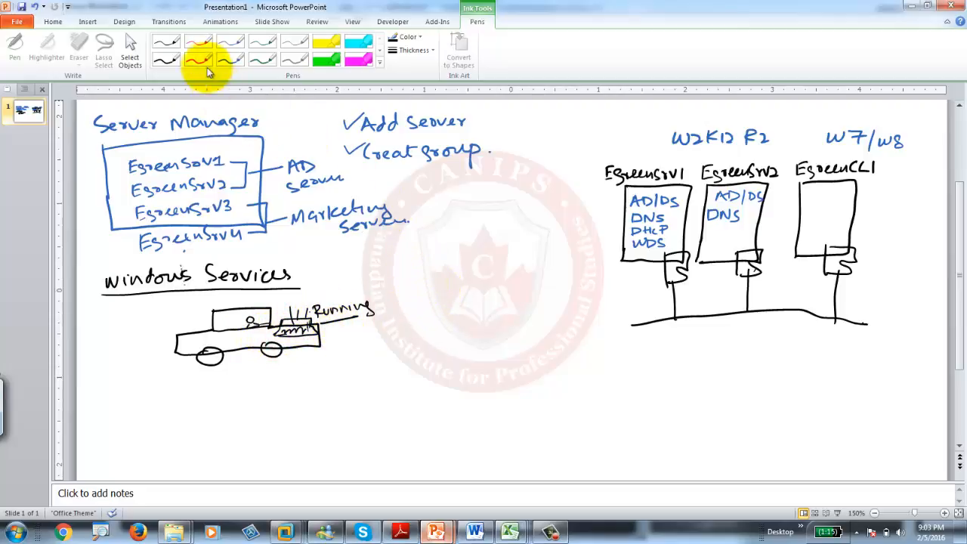
{"action": "left_click", "coordinate": [262, 61]}
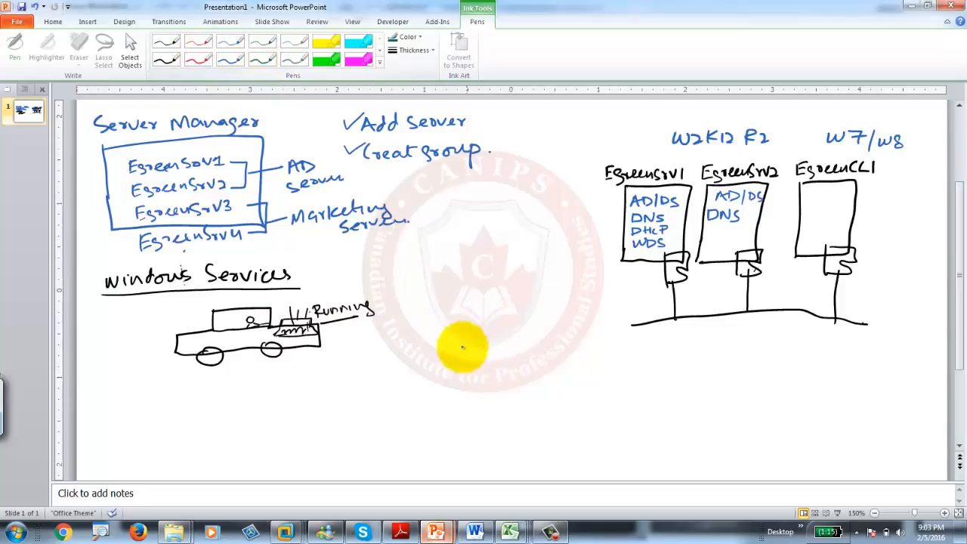
{"action": "left_click_drag", "start_coordinate": [436, 291], "coordinate": [433, 346]}
{"action": "mouse_move", "coordinate": [436, 290]}
{"action": "left_mouse_down"}
{"action": "mouse_move", "coordinate": [498, 291]}
{"action": "mouse_move", "coordinate": [498, 346]}
{"action": "mouse_move", "coordinate": [475, 366]}
{"action": "mouse_move", "coordinate": [433, 357]}
{"action": "left_mouse_up"}
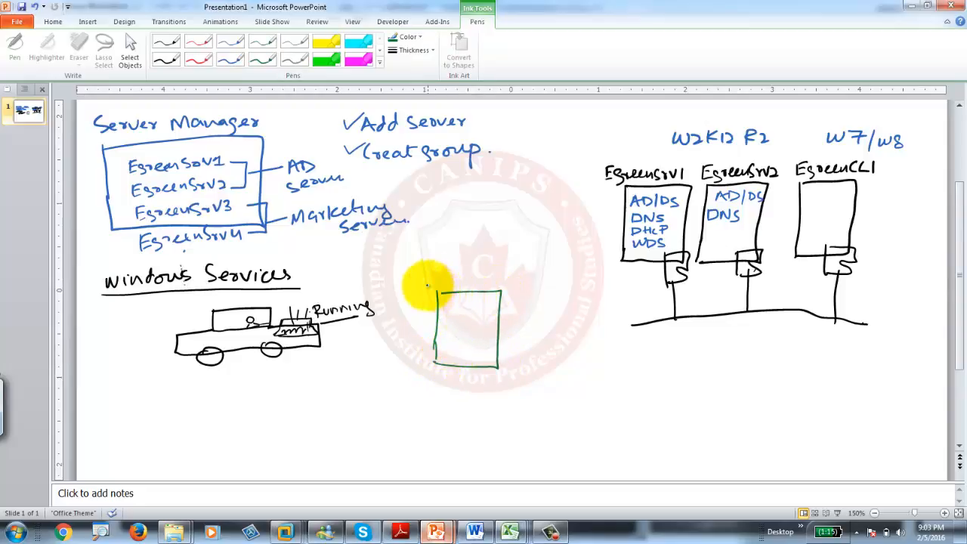
{"action": "left_click_drag", "start_coordinate": [517, 276], "coordinate": [519, 291]}
{"action": "left_click_drag", "start_coordinate": [514, 284], "coordinate": [542, 286]}
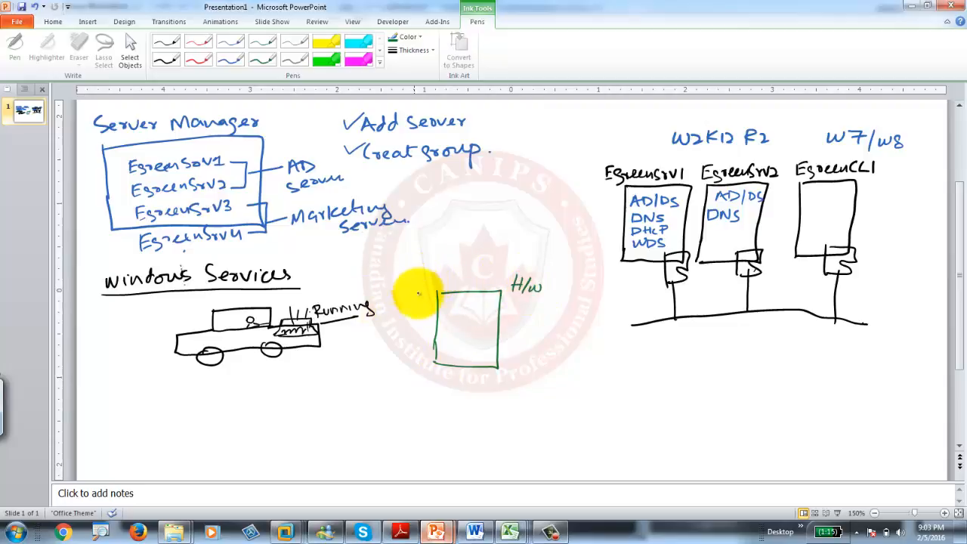
Step: Draw a blue box labelled W2K12 OS inside the green rectangle, with lines for services marked Running and an arrow to Automatic
{"action": "left_click", "coordinate": [233, 59]}
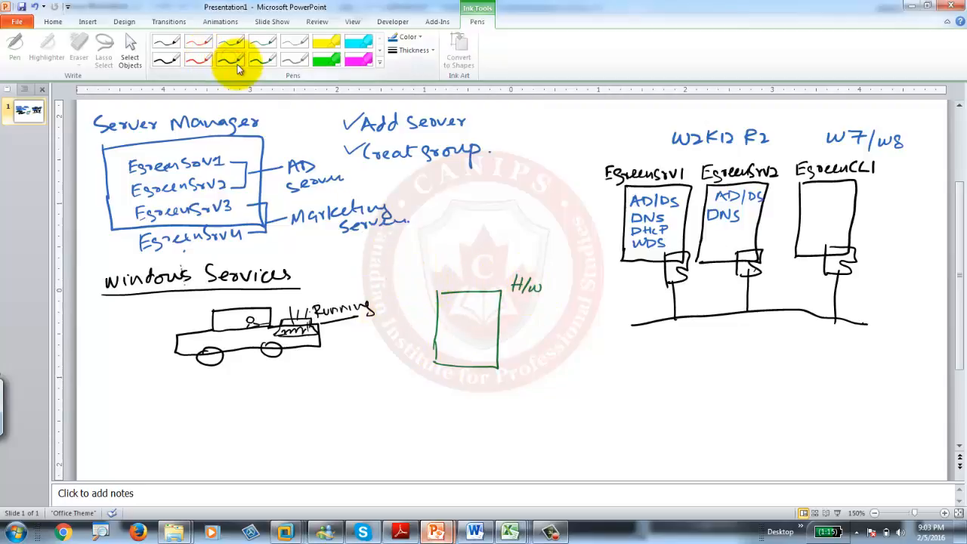
{"action": "mouse_move", "coordinate": [446, 304]}
{"action": "left_mouse_down"}
{"action": "mouse_move", "coordinate": [445, 352]}
{"action": "mouse_move", "coordinate": [484, 353]}
{"action": "mouse_move", "coordinate": [496, 299]}
{"action": "mouse_move", "coordinate": [444, 301]}
{"action": "mouse_move", "coordinate": [420, 276]}
{"action": "mouse_move", "coordinate": [438, 259]}
{"action": "mouse_move", "coordinate": [457, 264]}
{"action": "left_mouse_up"}
{"action": "left_click_drag", "start_coordinate": [408, 290], "coordinate": [415, 299]}
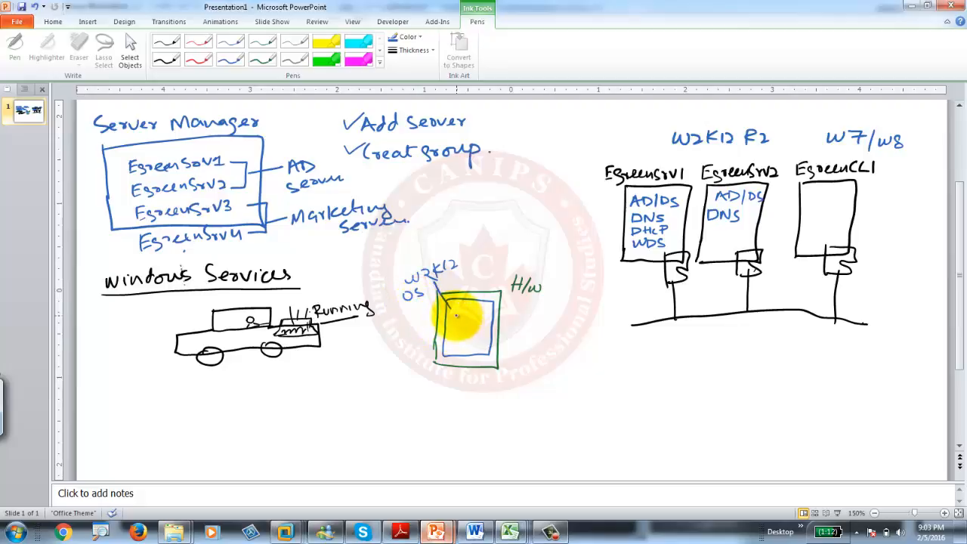
{"action": "mouse_move", "coordinate": [461, 327]}
{"action": "left_mouse_down"}
{"action": "mouse_move", "coordinate": [478, 326]}
{"action": "mouse_move", "coordinate": [478, 345]}
{"action": "mouse_move", "coordinate": [521, 325]}
{"action": "mouse_move", "coordinate": [554, 328]}
{"action": "mouse_move", "coordinate": [551, 346]}
{"action": "mouse_move", "coordinate": [524, 362]}
{"action": "mouse_move", "coordinate": [611, 370]}
{"action": "left_mouse_up"}
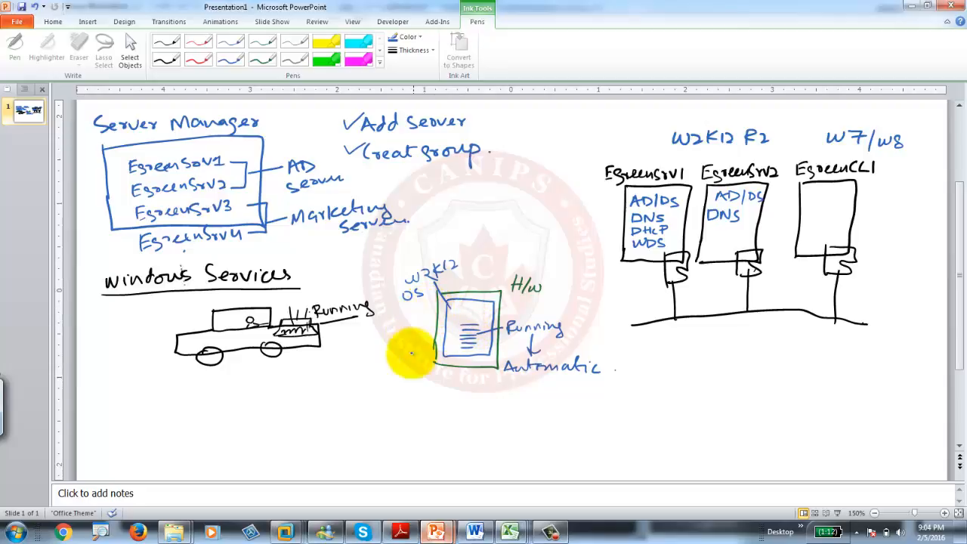
Step: Switch to Server Manager on Egreensrv01 in VMware Workstation, sort the All Servers services by start type and examine the automatic and manual ones
{"action": "mouse_move", "coordinate": [290, 526]}
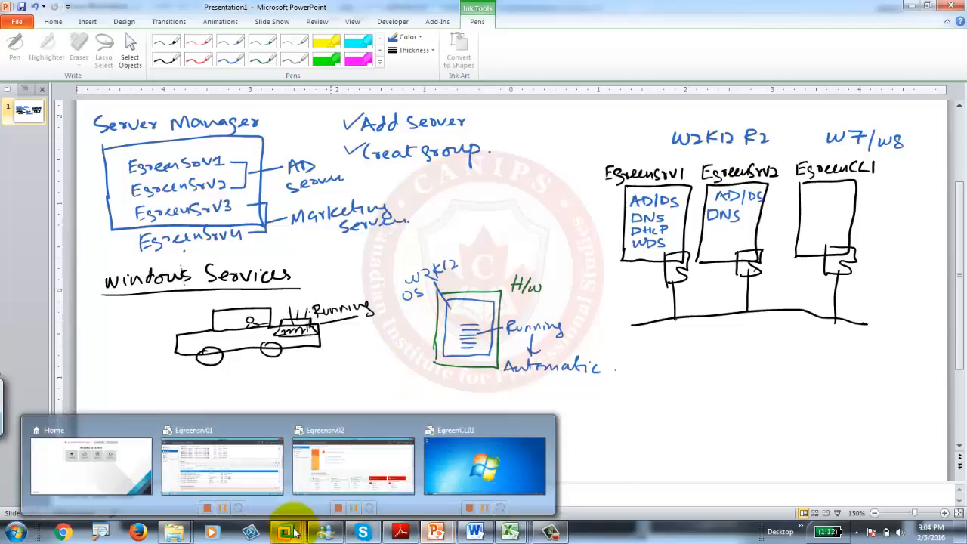
{"action": "left_click", "coordinate": [257, 464]}
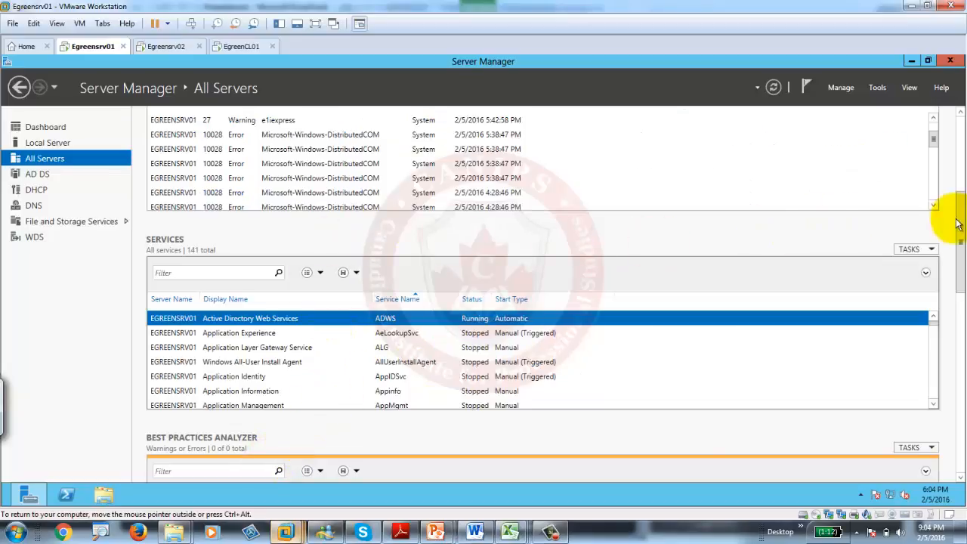
{"action": "left_click_drag", "start_coordinate": [957, 214], "coordinate": [958, 151]}
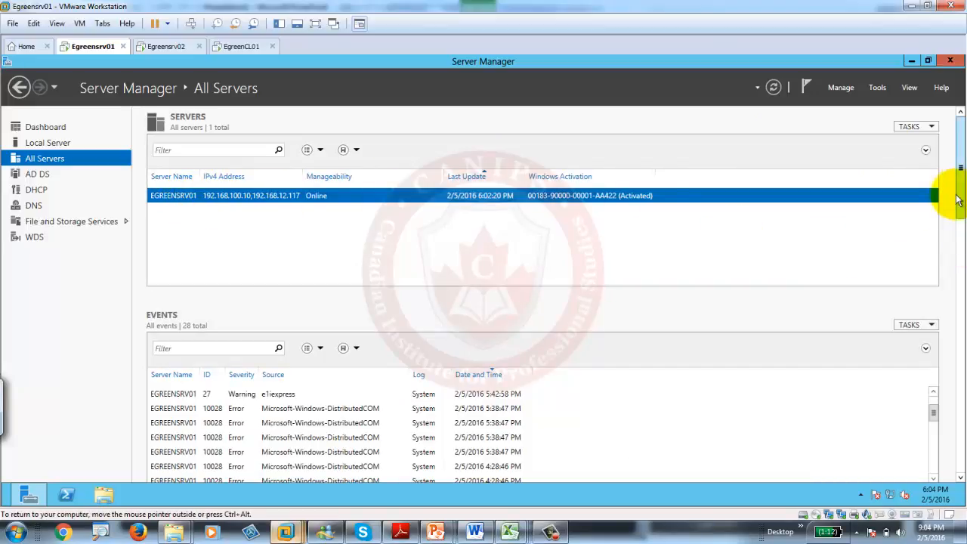
{"action": "left_click_drag", "start_coordinate": [962, 198], "coordinate": [941, 280]}
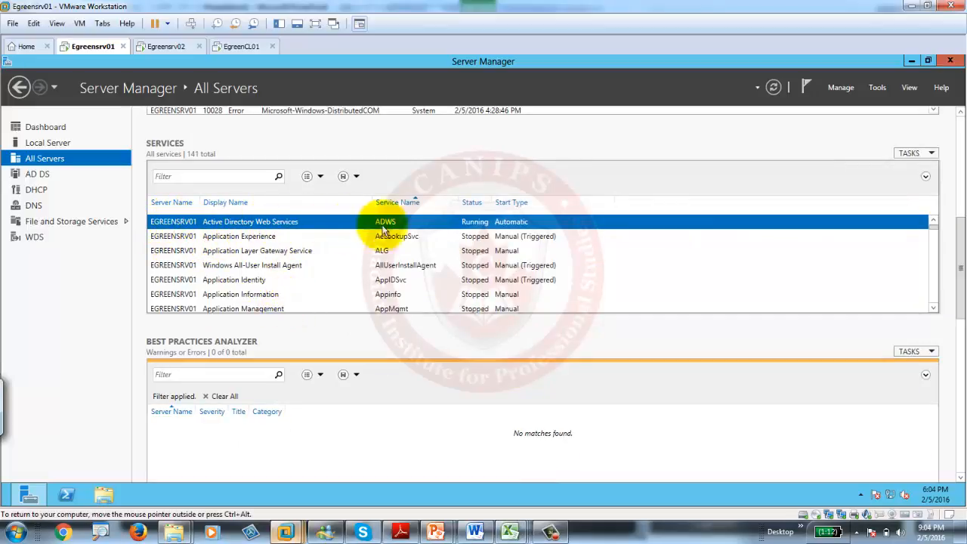
{"action": "left_click", "coordinate": [513, 203]}
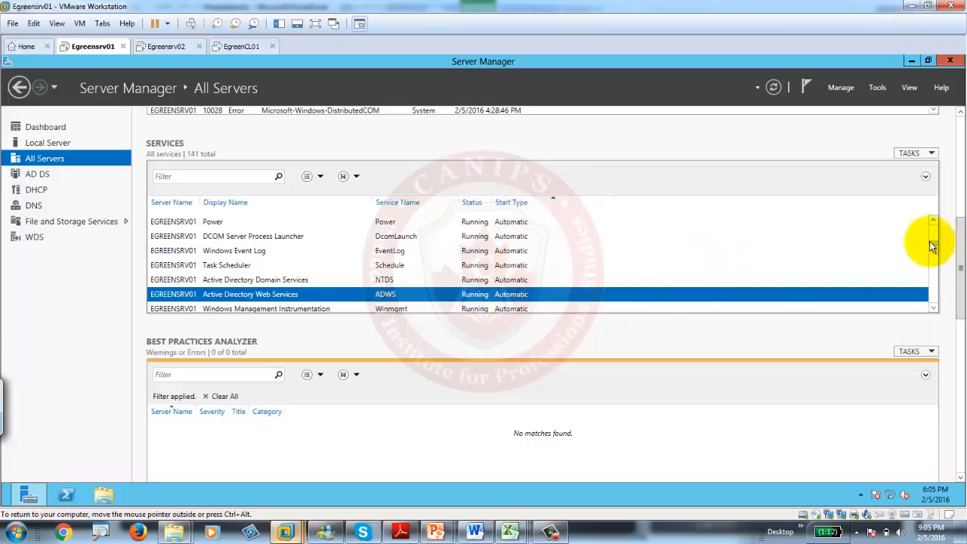
{"action": "left_click_drag", "start_coordinate": [934, 248], "coordinate": [934, 274]}
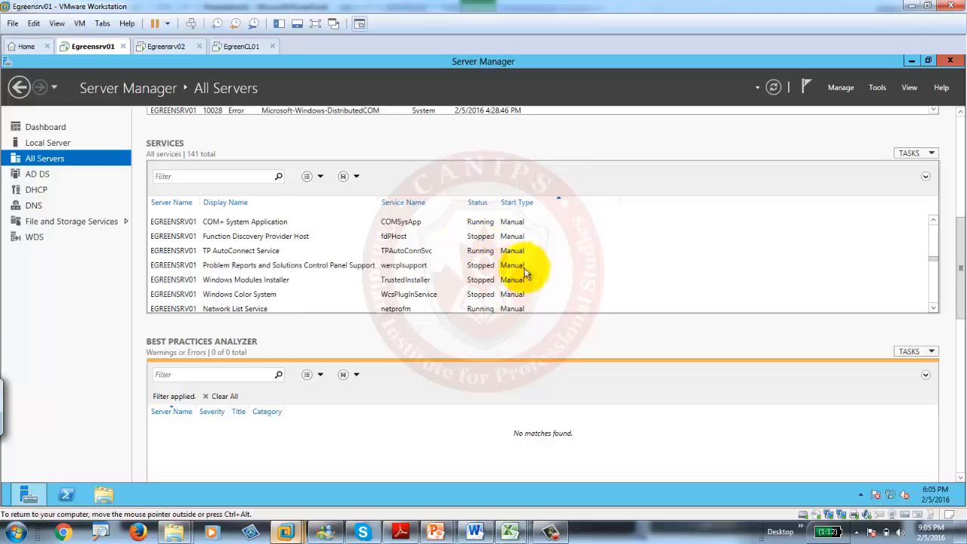
{"action": "left_click", "coordinate": [512, 224]}
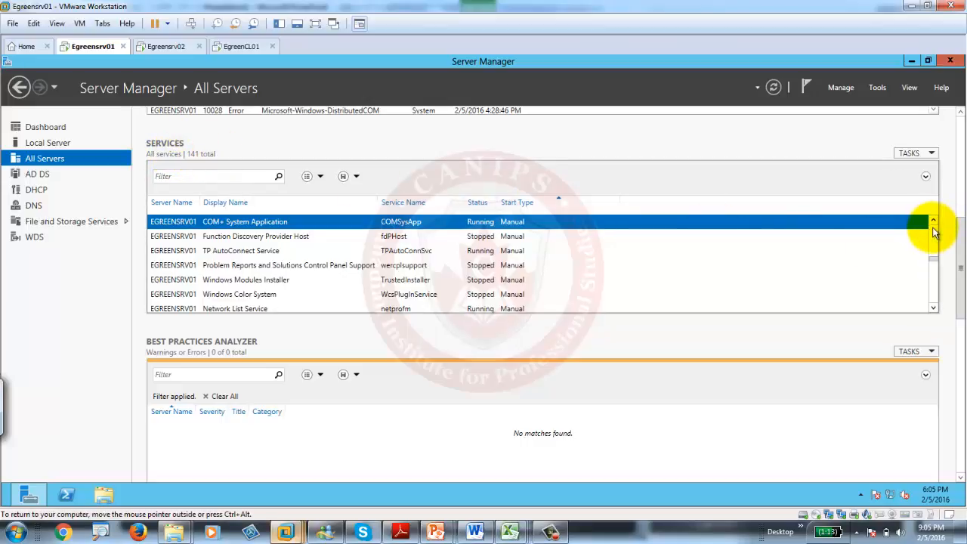
Step: Compare the service actions available for Remote Procedure Call (RPC) and DHCP Server in the services list
{"action": "scroll", "coordinate": [932, 234], "scroll_direction": "up", "scroll_amount": 5}
{"action": "scroll", "coordinate": [934, 239], "scroll_direction": "up", "scroll_amount": 5}
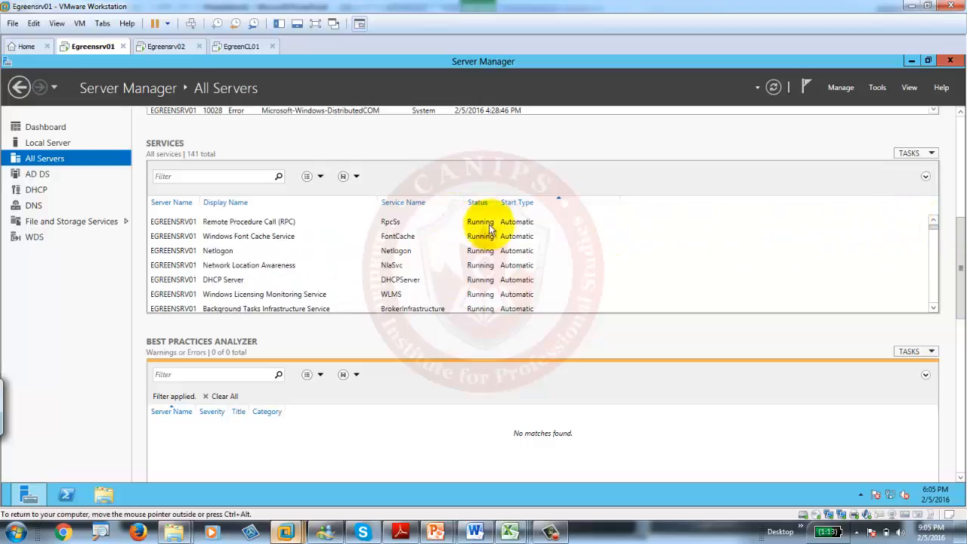
{"action": "left_click", "coordinate": [477, 221]}
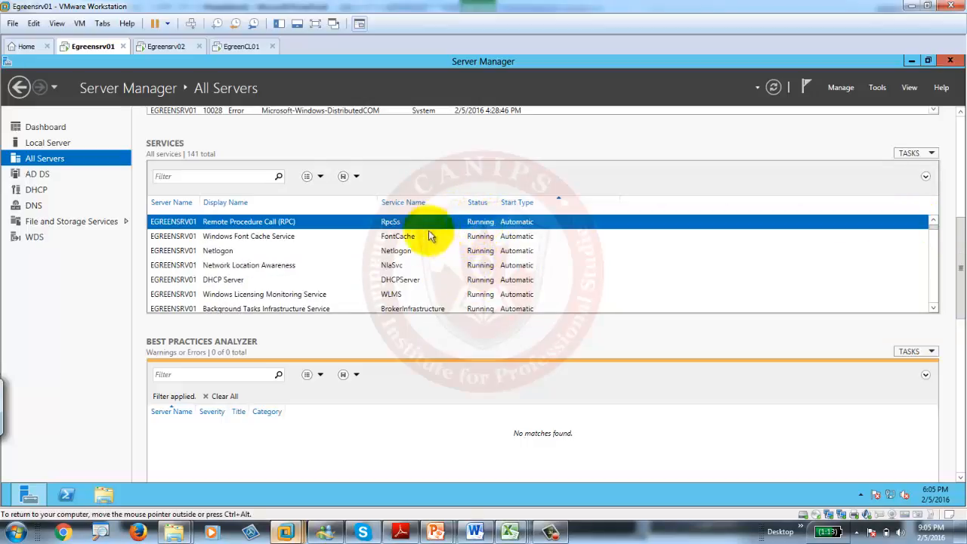
{"action": "right_click", "coordinate": [351, 219]}
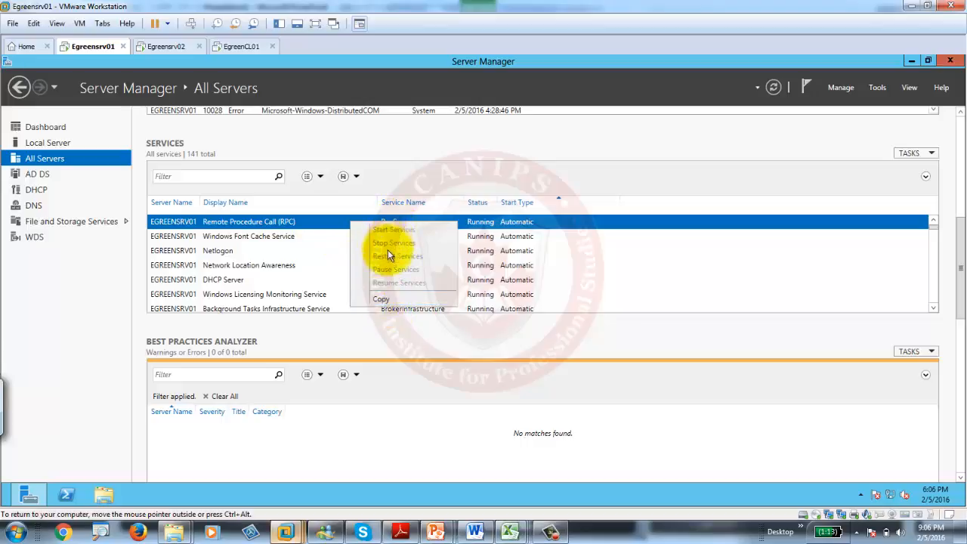
{"action": "left_click", "coordinate": [234, 283]}
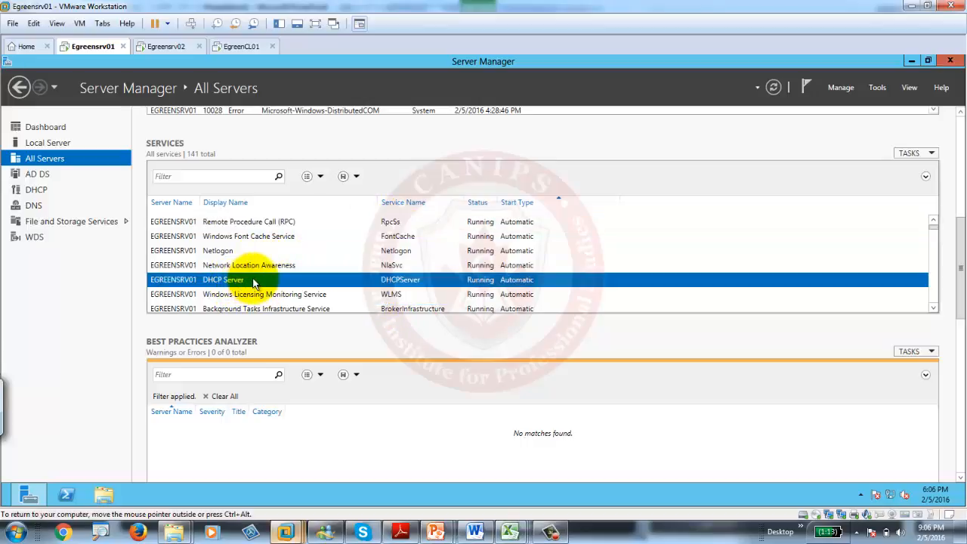
{"action": "right_click", "coordinate": [355, 282]}
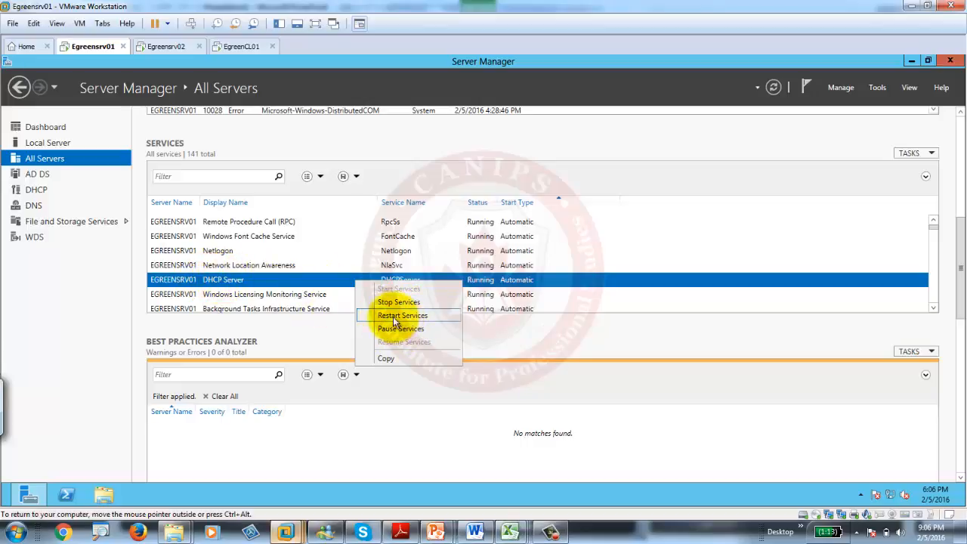
{"action": "left_click", "coordinate": [291, 223]}
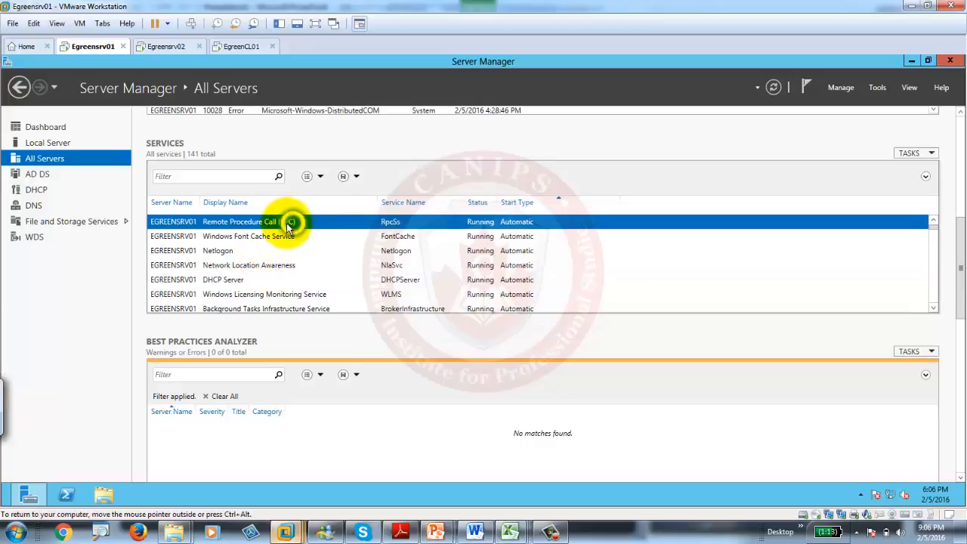
{"action": "right_click", "coordinate": [294, 229]}
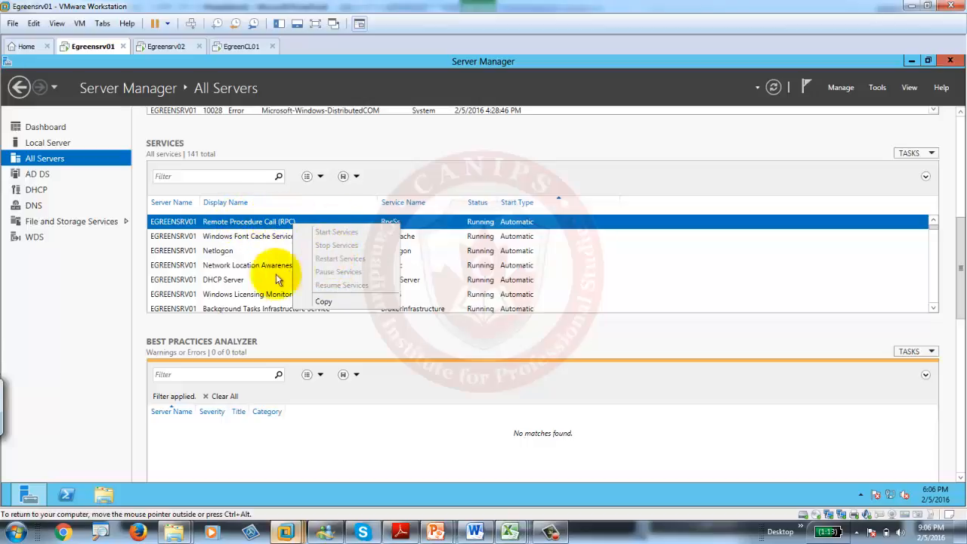
{"action": "left_click", "coordinate": [238, 281]}
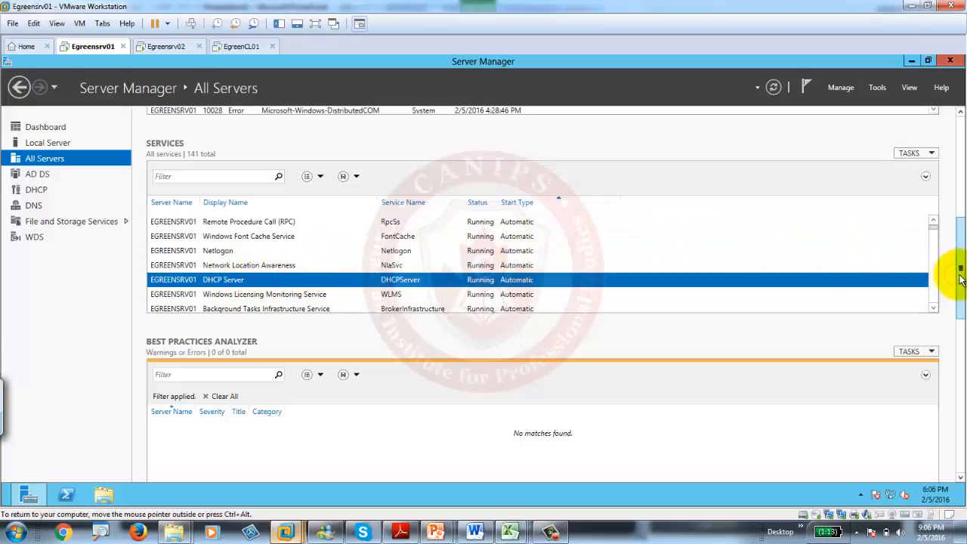
Step: Examine the details of the DistributedCOM error and the VSS error in the All Servers events list
{"action": "left_click_drag", "start_coordinate": [956, 252], "coordinate": [961, 219]}
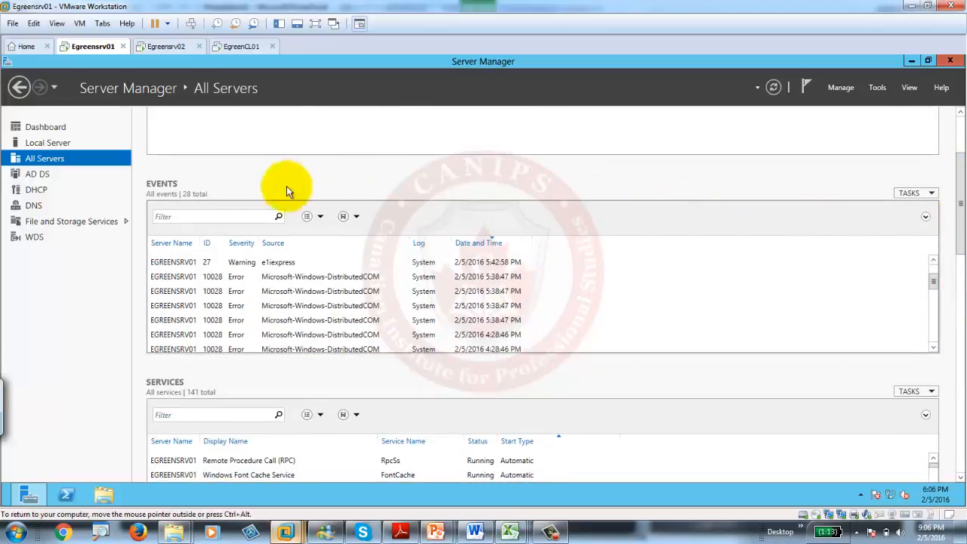
{"action": "left_click", "coordinate": [249, 276]}
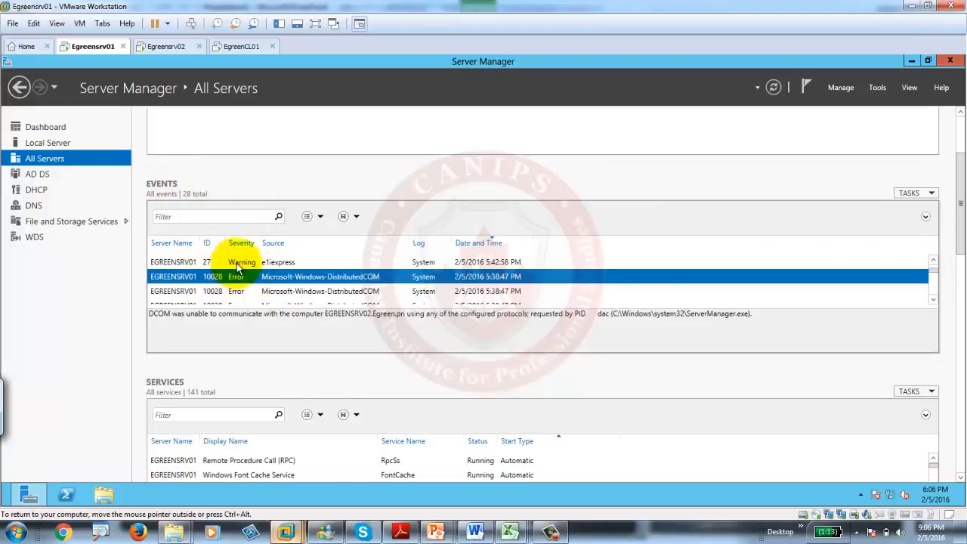
{"action": "scroll", "coordinate": [242, 272], "scroll_direction": "down", "scroll_amount": 5}
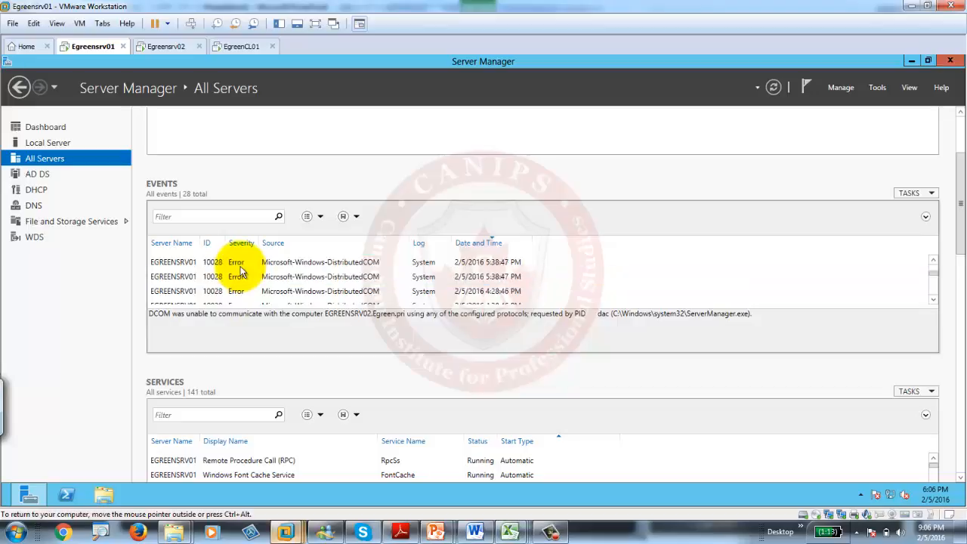
{"action": "left_click", "coordinate": [240, 264]}
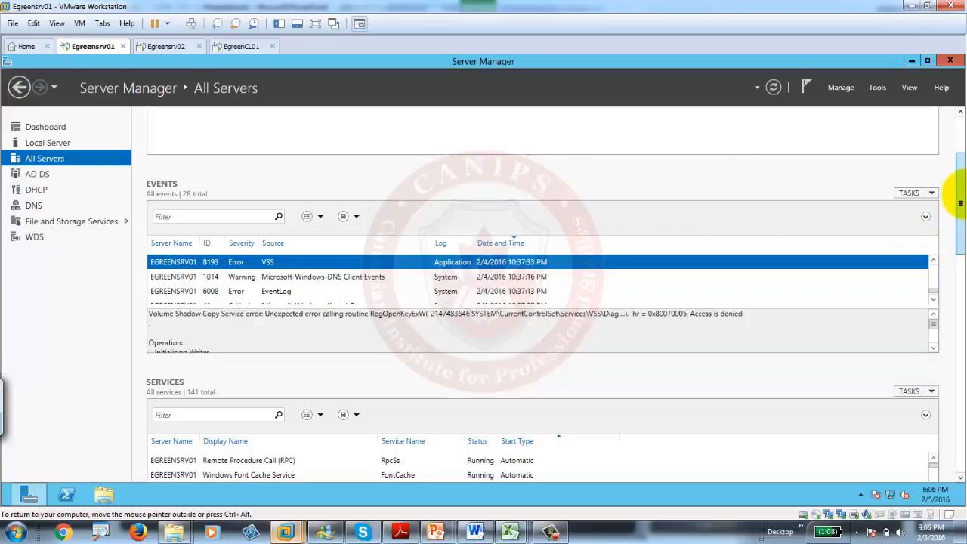
Step: Review the All Servers page from the server list through Best Practices Analyzer, Performance, and Roles and Features
{"action": "left_click", "coordinate": [958, 121]}
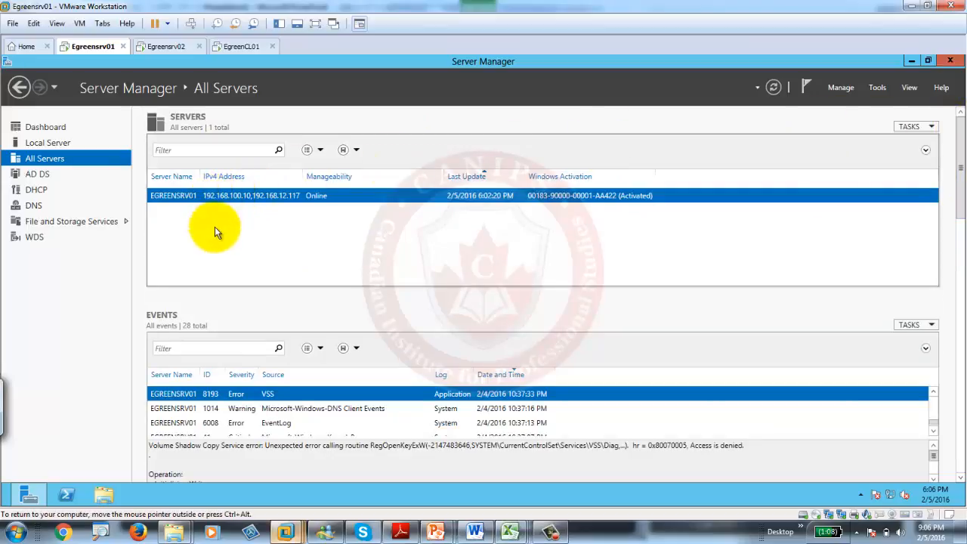
{"action": "left_click", "coordinate": [960, 464]}
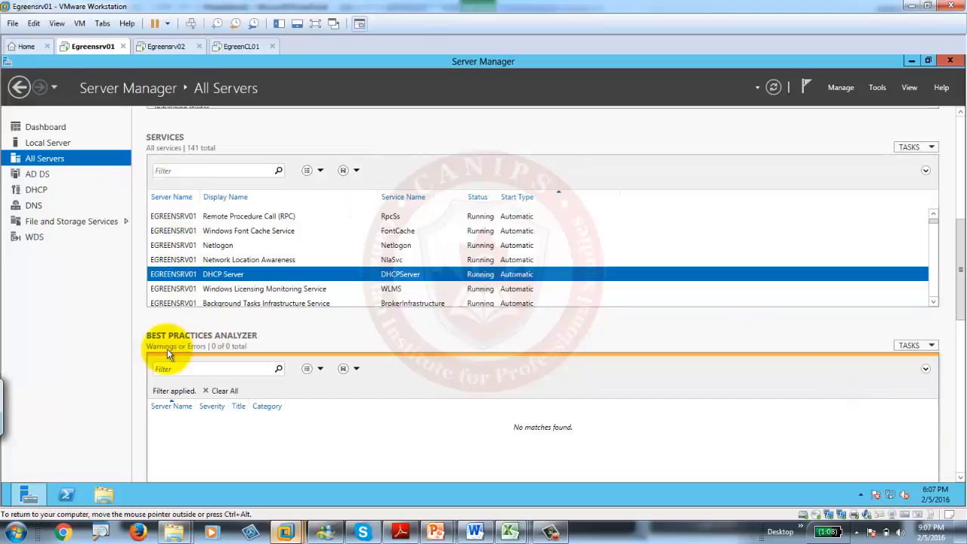
{"action": "left_click", "coordinate": [961, 454]}
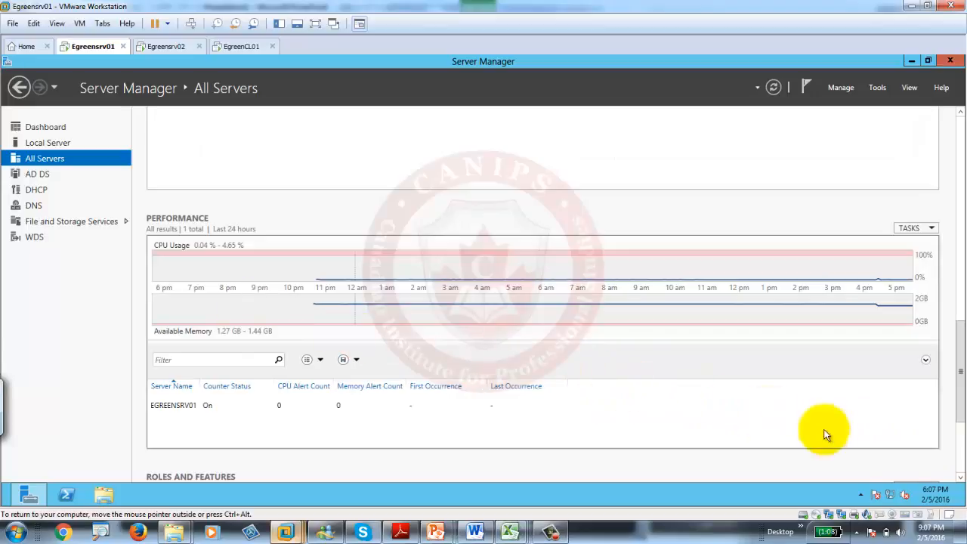
{"action": "left_click", "coordinate": [962, 466]}
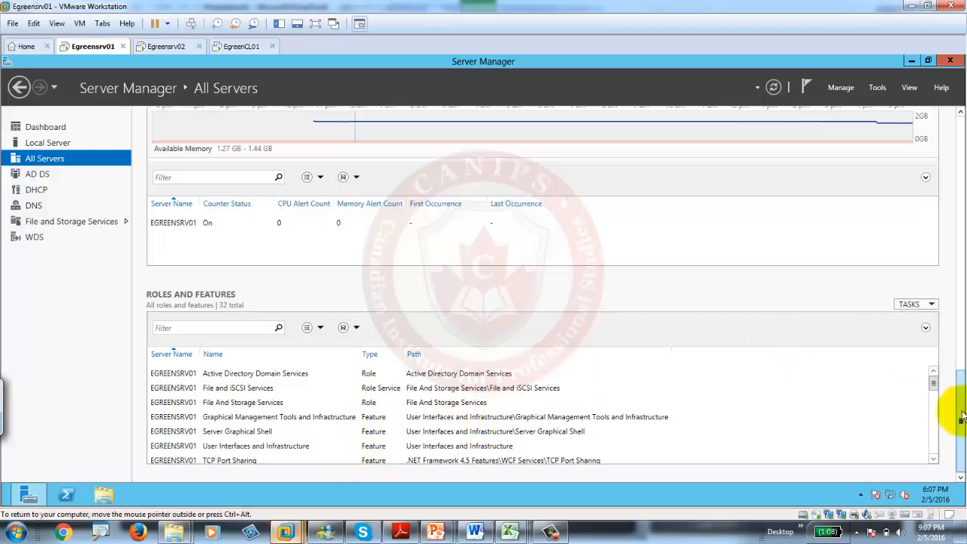
{"action": "left_click_drag", "start_coordinate": [960, 417], "coordinate": [961, 249]}
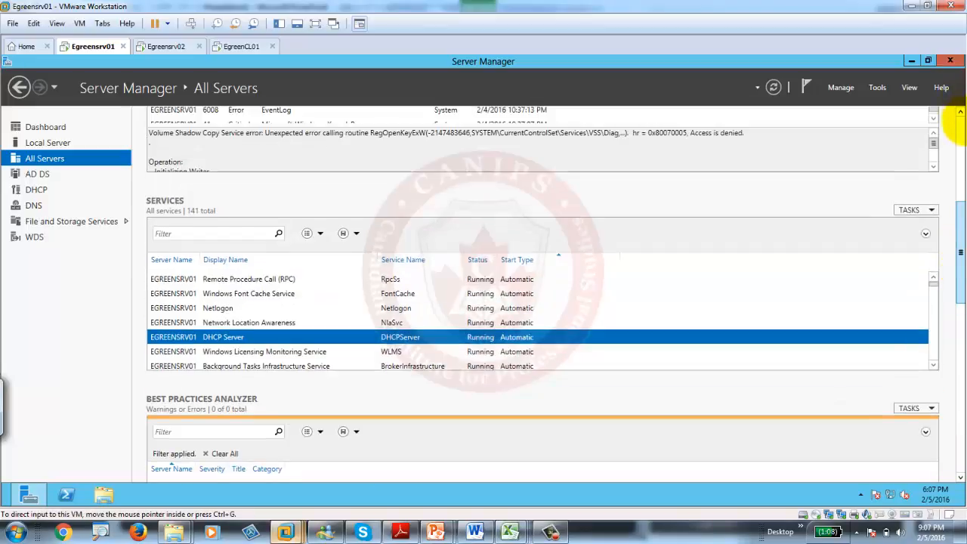
{"action": "left_click", "coordinate": [960, 122]}
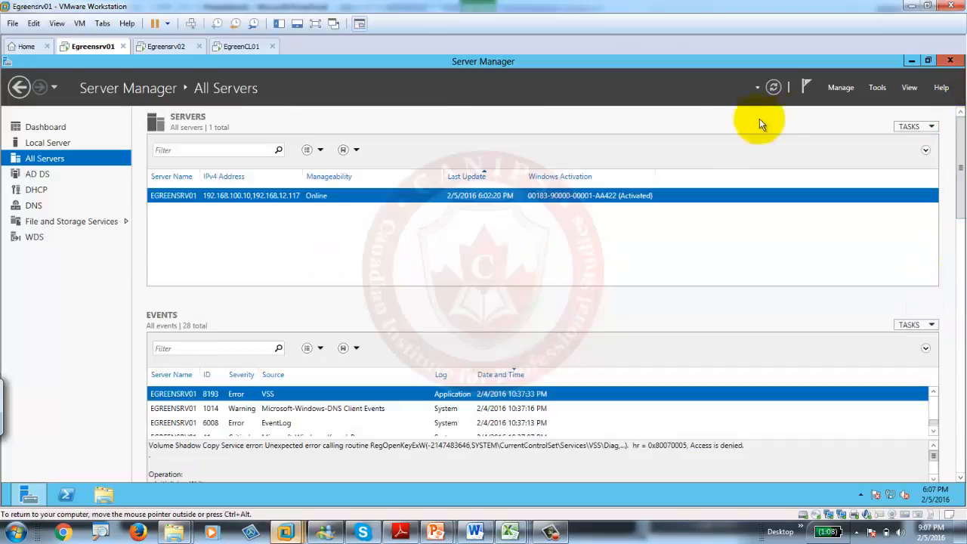
Step: Switch to the Egreensrv02 virtual machine and view the EGREENSRV02 entry under All Servers in its Server Manager
{"action": "left_click", "coordinate": [163, 46]}
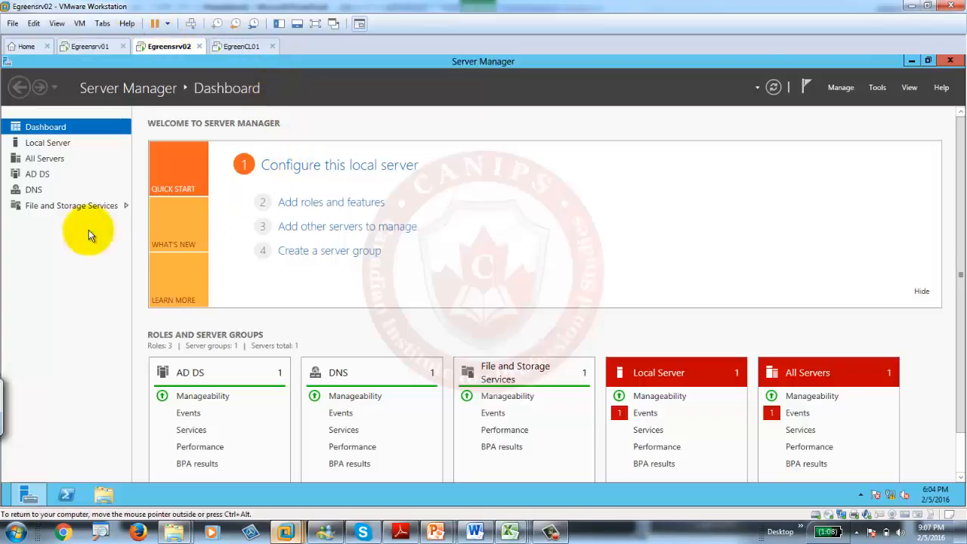
{"action": "left_click", "coordinate": [42, 158]}
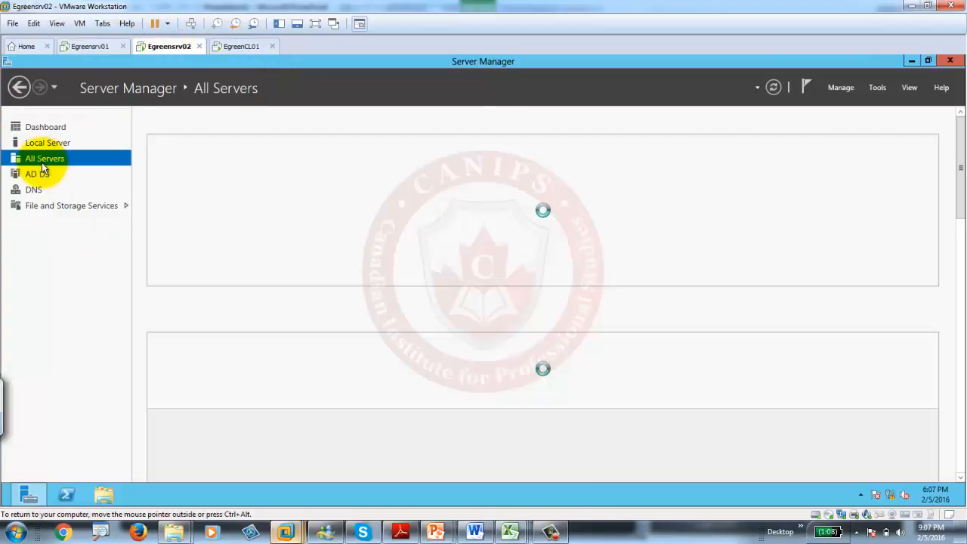
{"action": "left_click", "coordinate": [189, 198]}
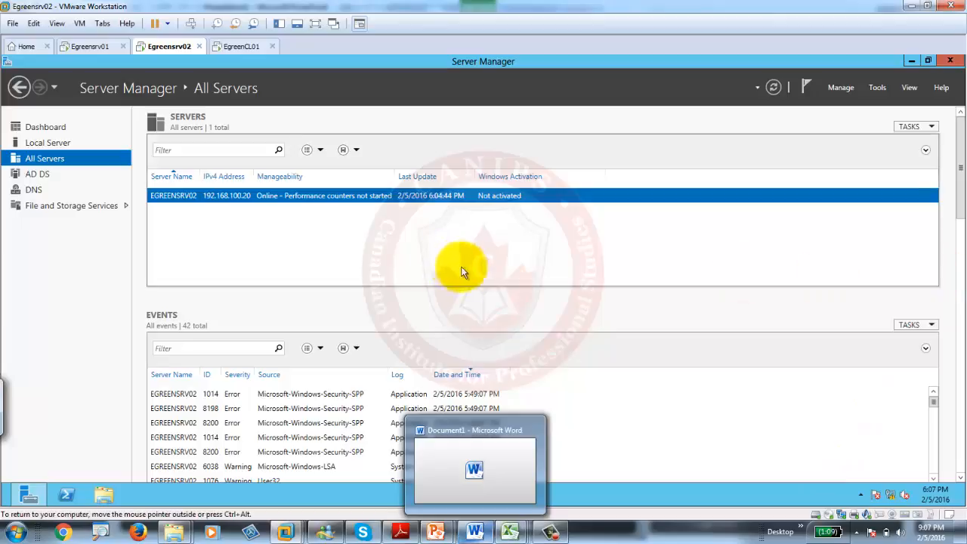
Step: Review the Events, Services and Best Practices Analyzer sections on the Egreensrv02 machine's All Servers page
{"action": "scroll", "coordinate": [693, 305], "scroll_direction": "down", "scroll_amount": 3}
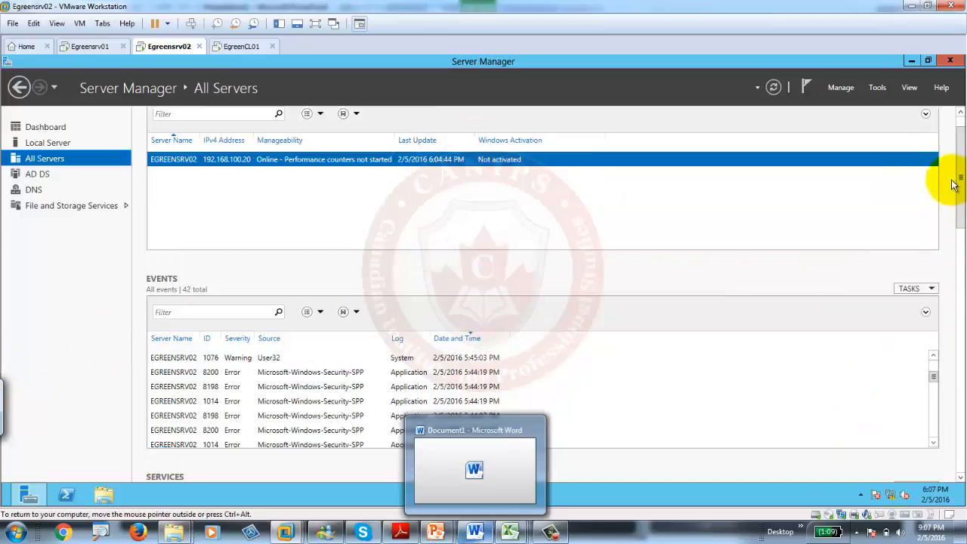
{"action": "left_click_drag", "start_coordinate": [961, 180], "coordinate": [959, 264]}
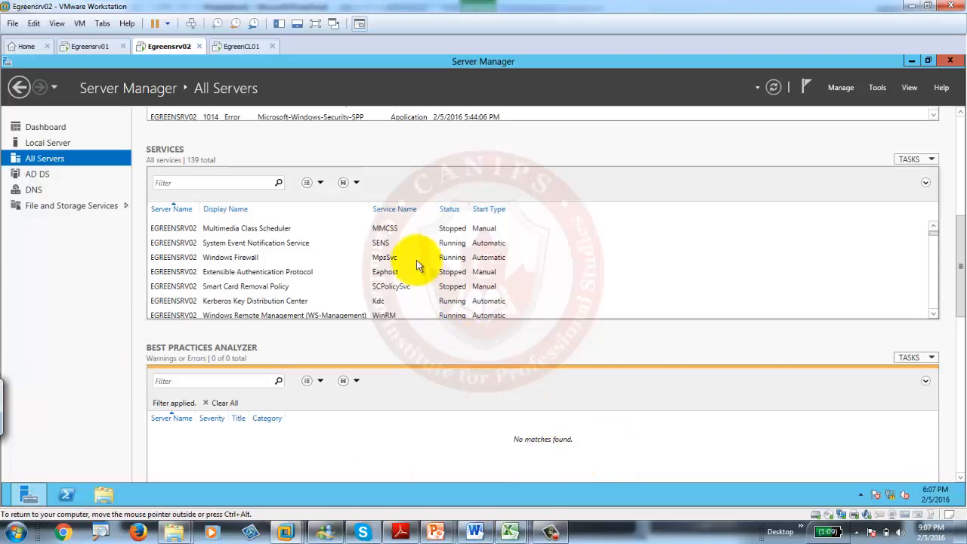
{"action": "scroll", "coordinate": [375, 300], "scroll_direction": "down", "scroll_amount": 3}
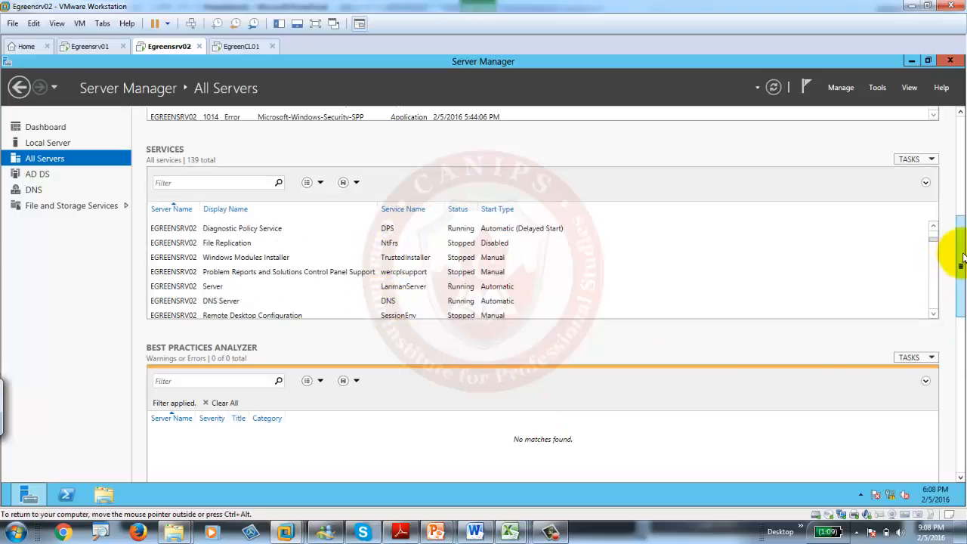
{"action": "scroll", "coordinate": [958, 381], "scroll_direction": "down", "scroll_amount": 3}
{"action": "left_click_drag", "start_coordinate": [965, 397], "coordinate": [958, 99]}
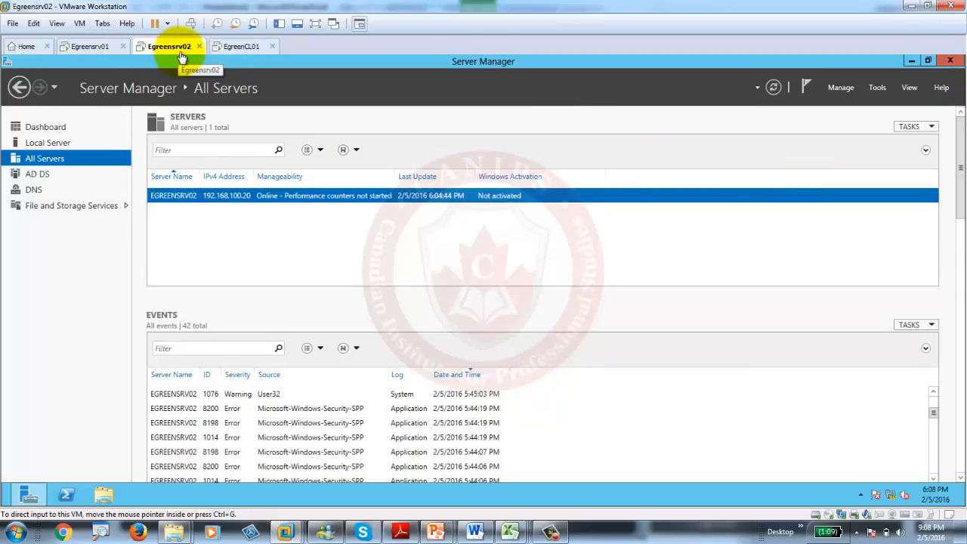
Step: Open Add Servers on the Egreensrv01 machine and check the second server's computer name under Local Server on Egreensrv02
{"action": "left_click", "coordinate": [90, 46]}
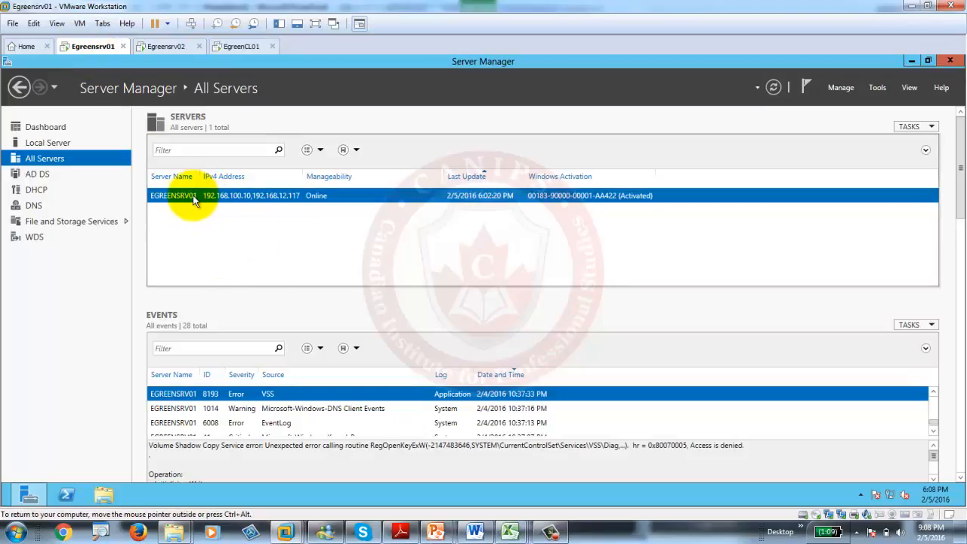
{"action": "left_click", "coordinate": [841, 87]}
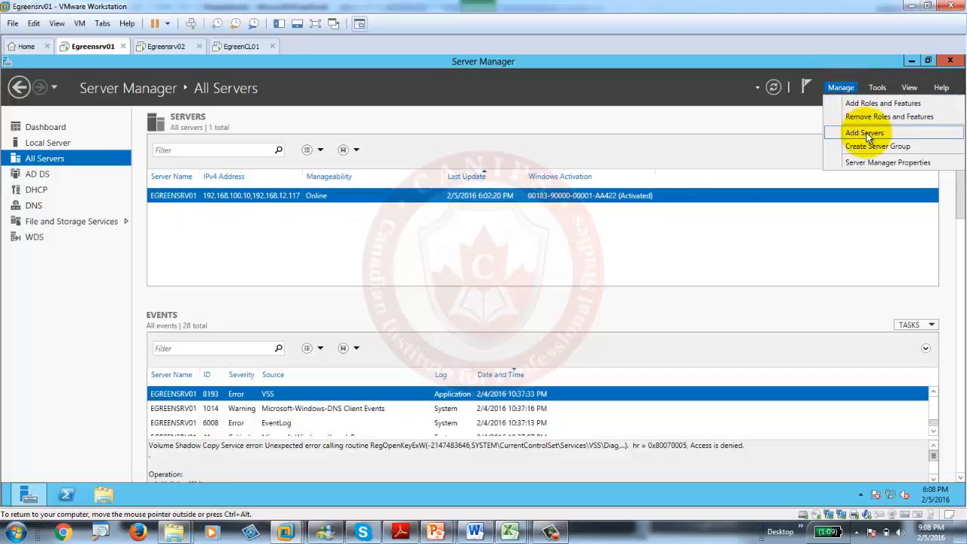
{"action": "left_click", "coordinate": [863, 132]}
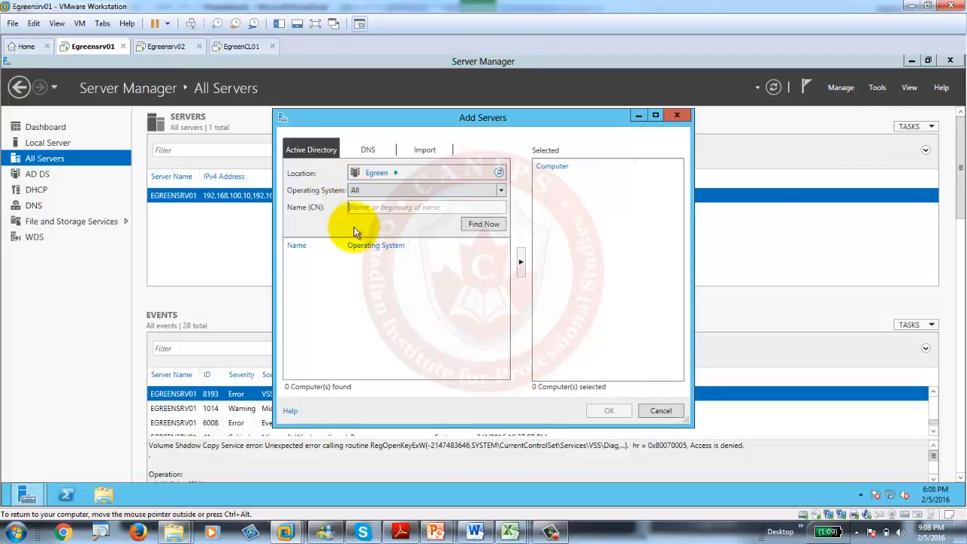
{"action": "left_click", "coordinate": [360, 207]}
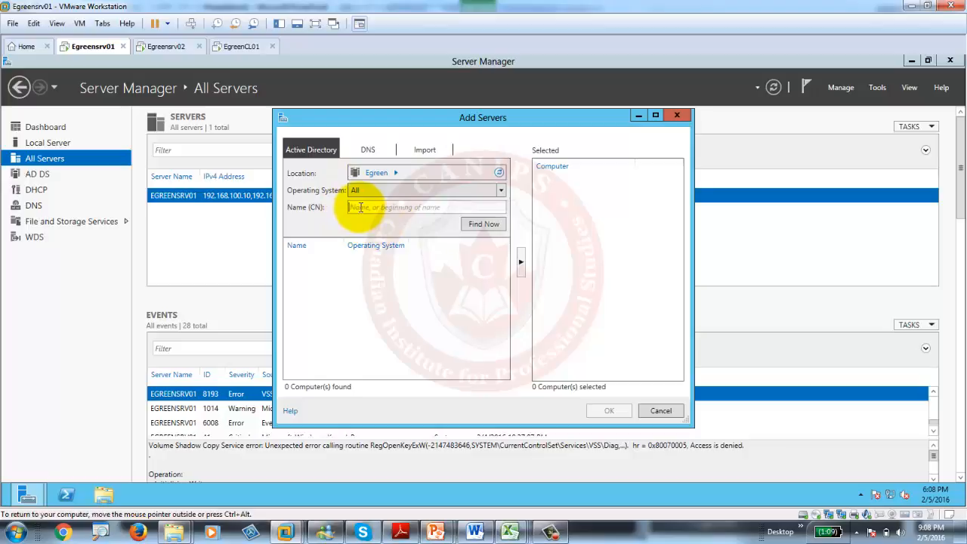
{"action": "left_click", "coordinate": [168, 49]}
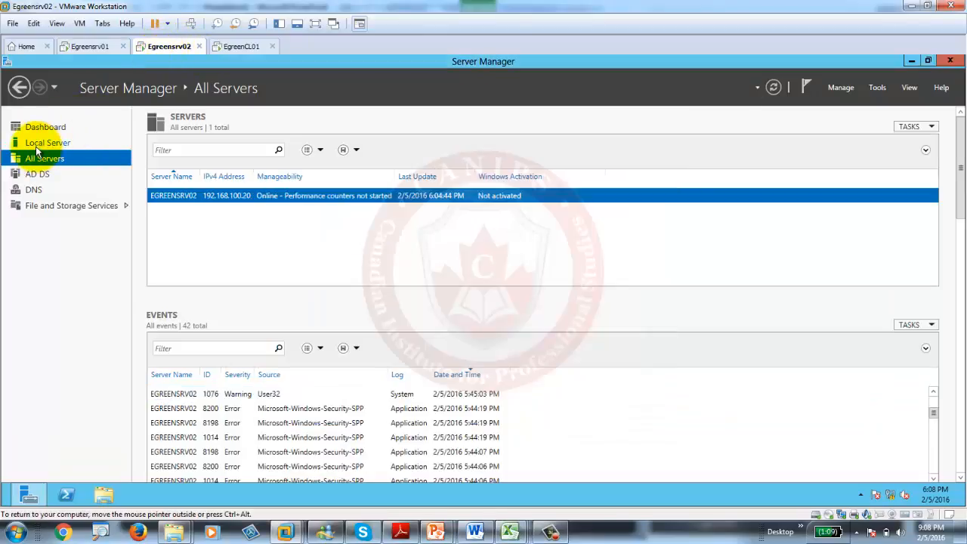
{"action": "left_click", "coordinate": [64, 144]}
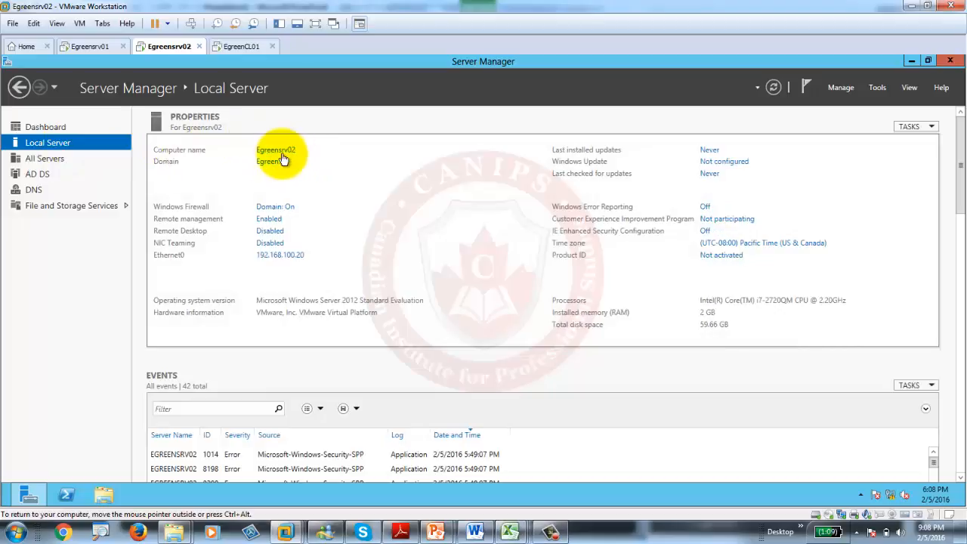
Step: Back on Egreensrv01, find egreensrv02 in Active Directory and add it to the servers managed by Server Manager
{"action": "left_click", "coordinate": [91, 46]}
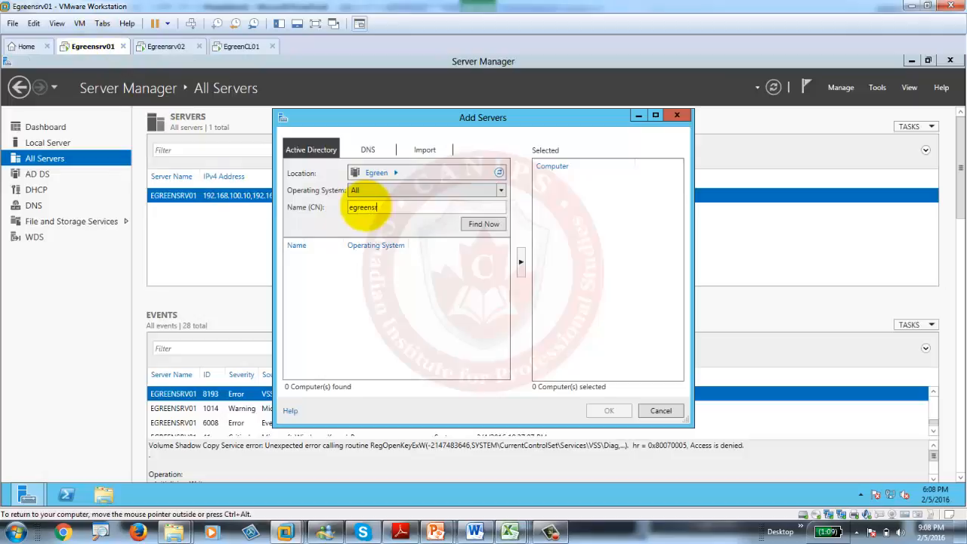
{"action": "left_click", "coordinate": [477, 225]}
{"action": "left_click", "coordinate": [310, 265]}
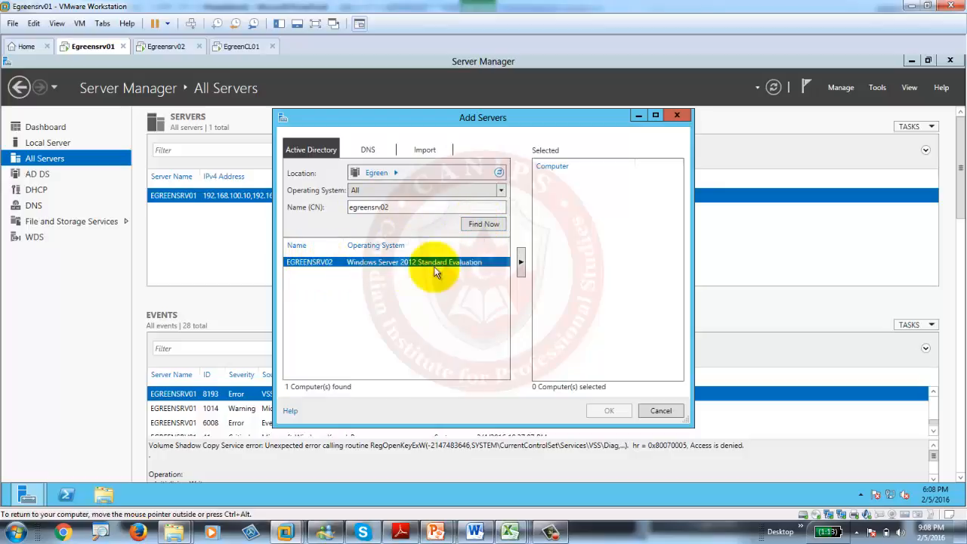
{"action": "left_click", "coordinate": [520, 263]}
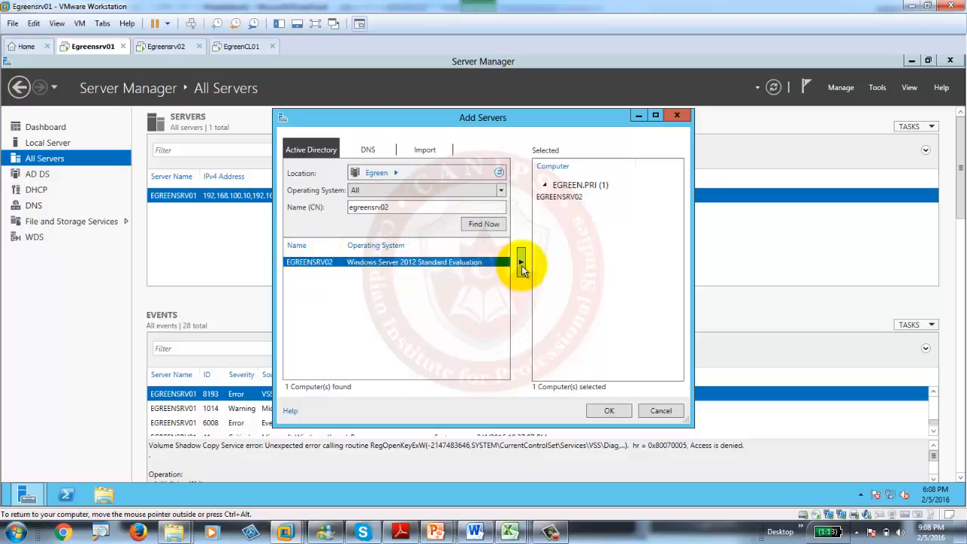
{"action": "left_click", "coordinate": [609, 410]}
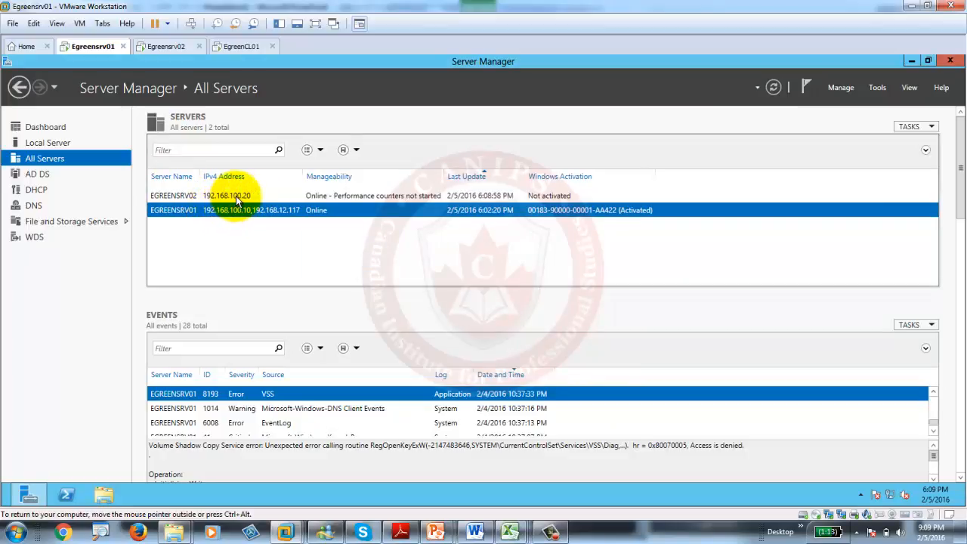
Step: Select EGREENSRV02 in the server list and check the Local Server properties on the Egreensrv02 and Egreensrv01 machines
{"action": "left_click", "coordinate": [236, 195]}
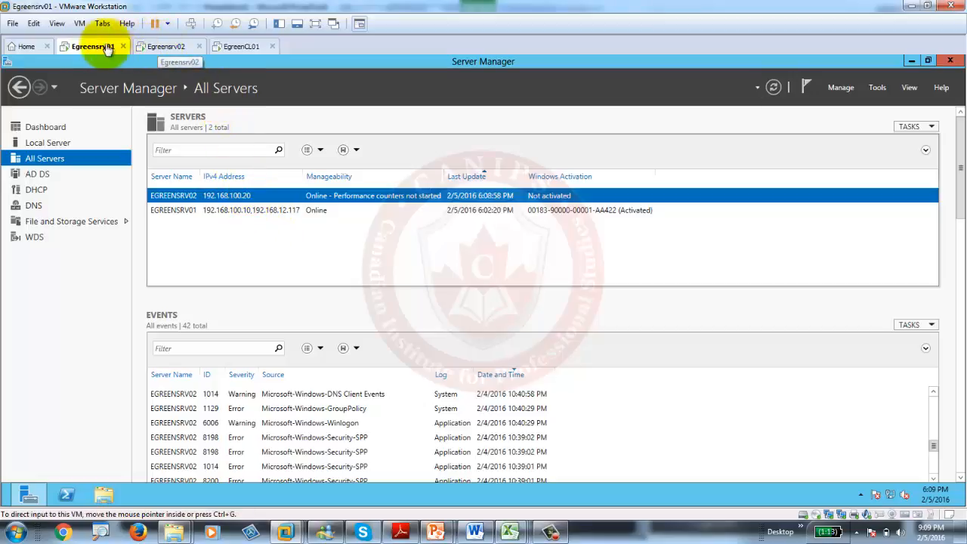
{"action": "left_click", "coordinate": [168, 48]}
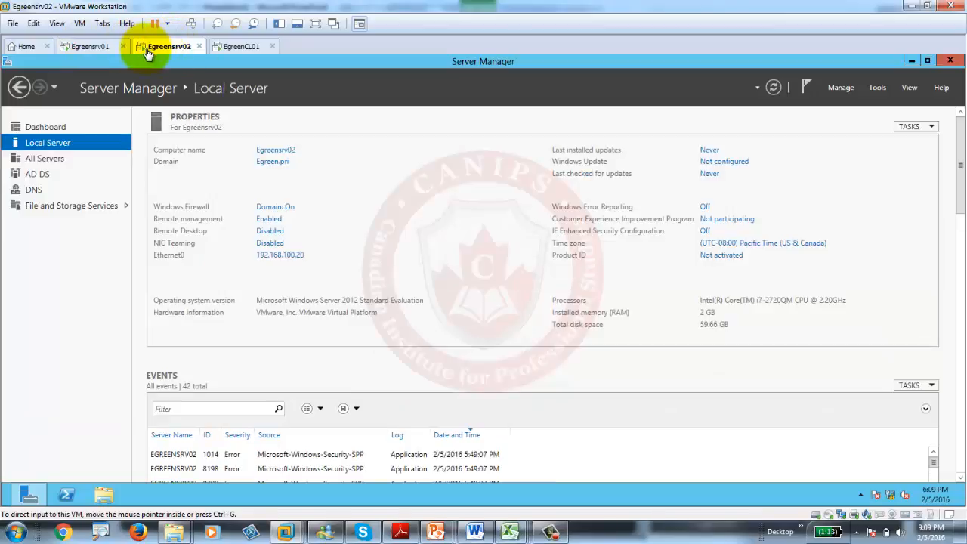
{"action": "left_click", "coordinate": [87, 46]}
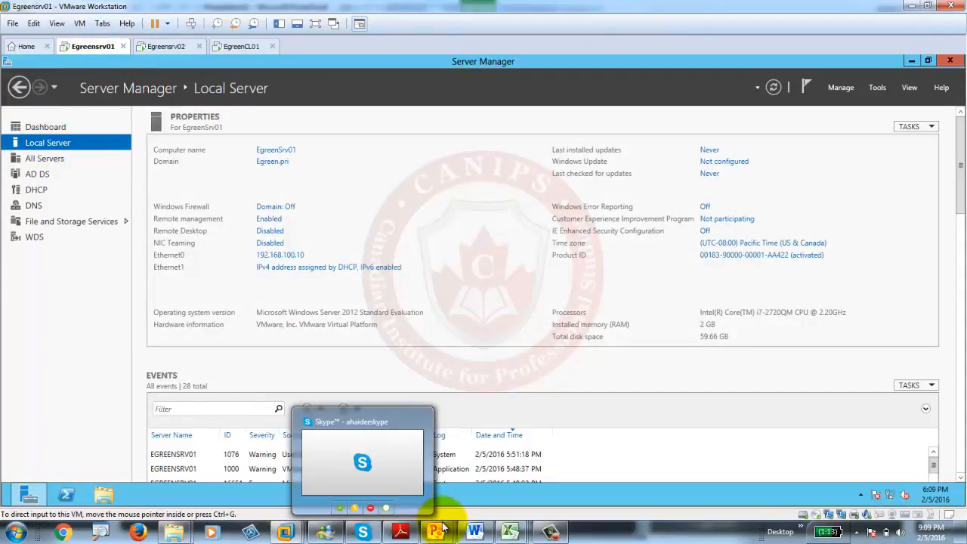
Step: Switch to the CANIPS course presentation in PowerPoint and review the LAB Setup table and Standard Server Build Guide on slide 4
{"action": "mouse_move", "coordinate": [444, 527]}
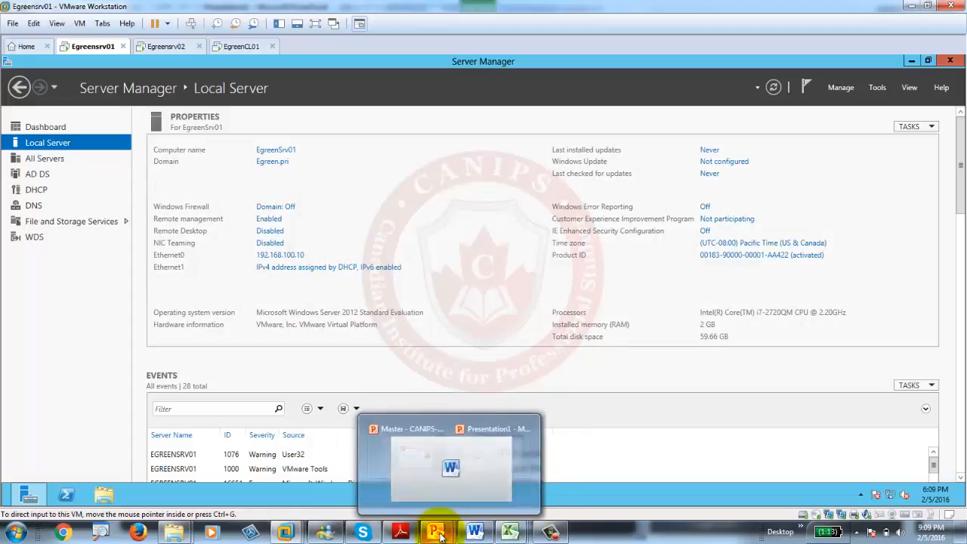
{"action": "left_click", "coordinate": [390, 482]}
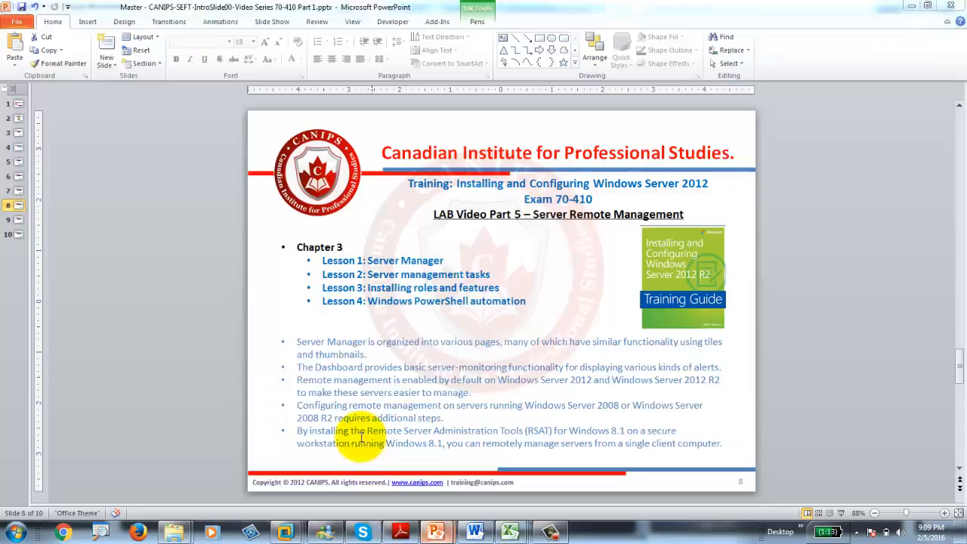
{"action": "left_click", "coordinate": [18, 149]}
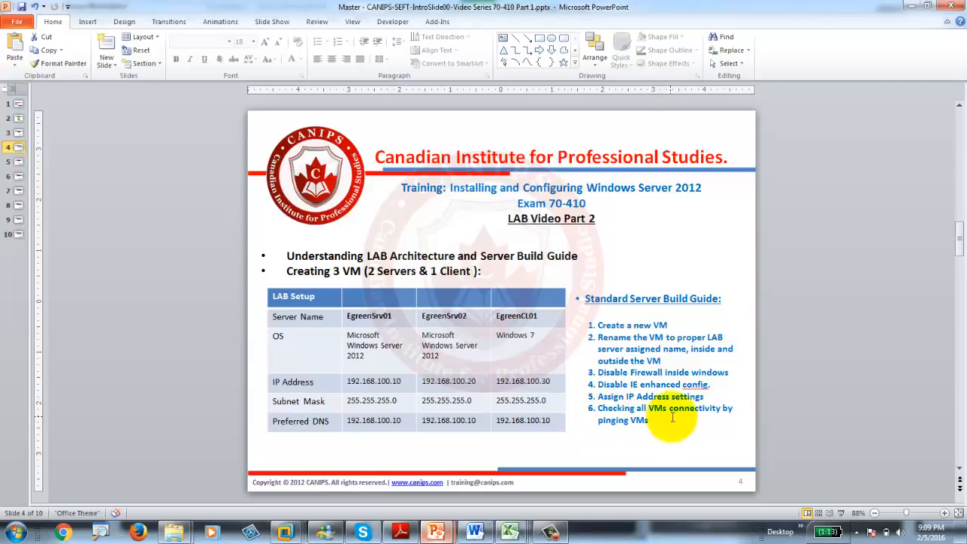
{"action": "left_click", "coordinate": [910, 9]}
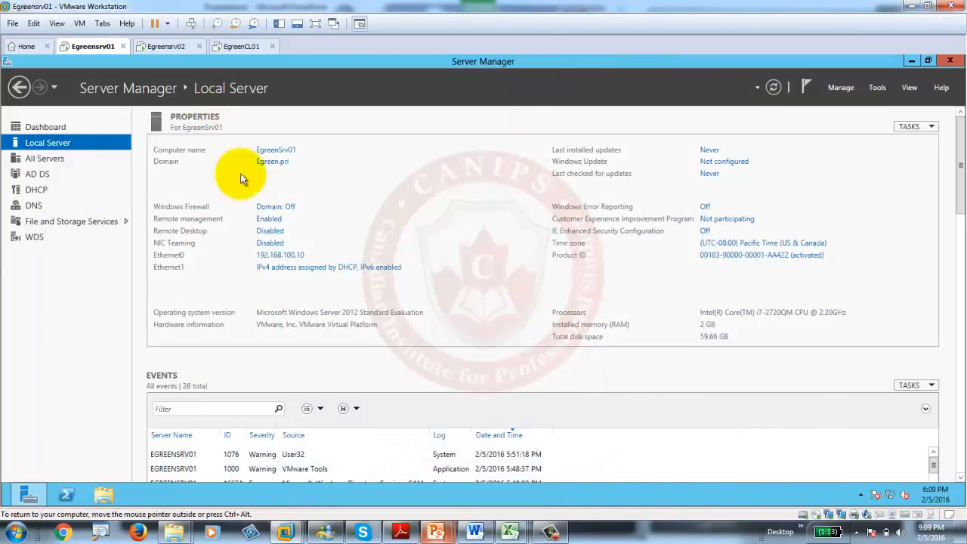
Step: Compare the two server machines again and return to the All Servers page on Egreensrv01
{"action": "left_click", "coordinate": [167, 46]}
{"action": "left_click", "coordinate": [93, 46]}
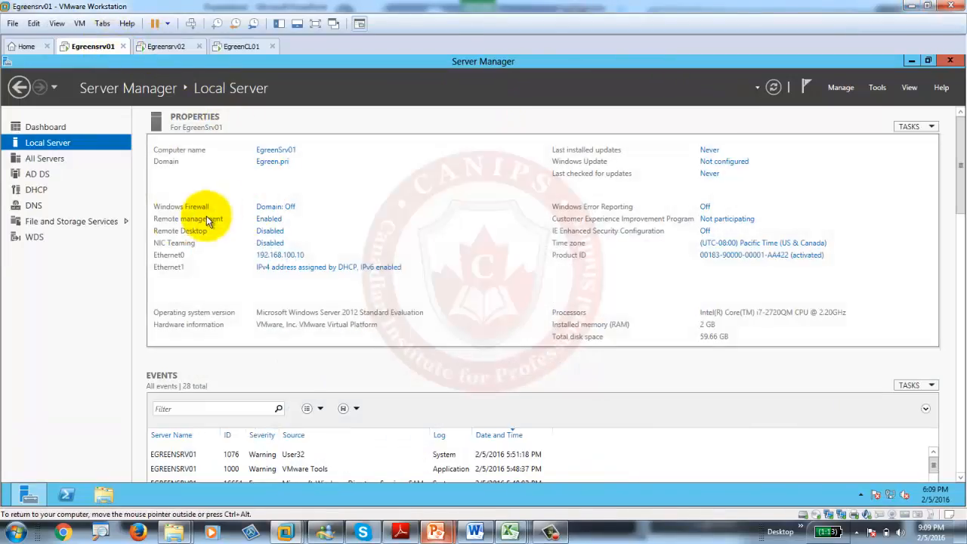
{"action": "left_click", "coordinate": [45, 158]}
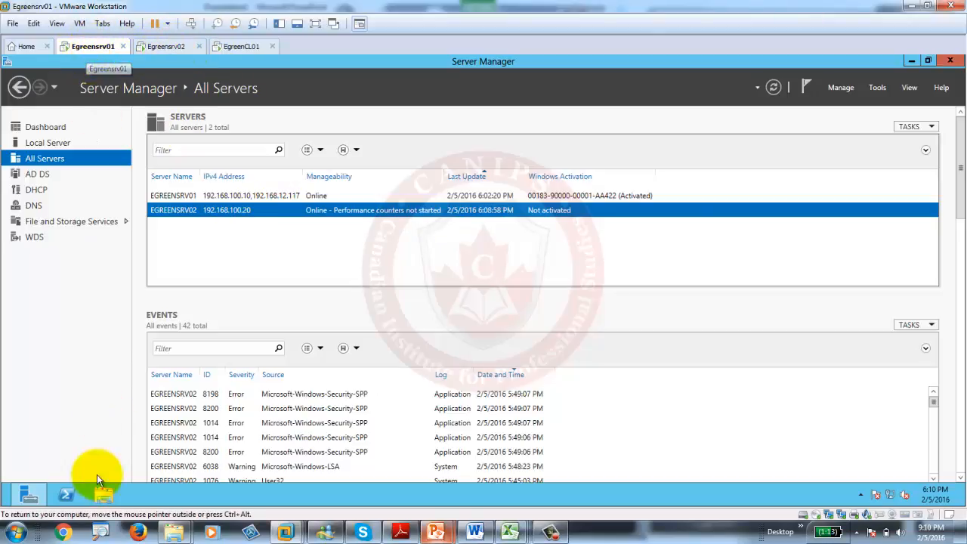
Step: Open a Command Prompt on Egreensrv01 and ping egreensrv02 by name
{"action": "mouse_move", "coordinate": [3, 502]}
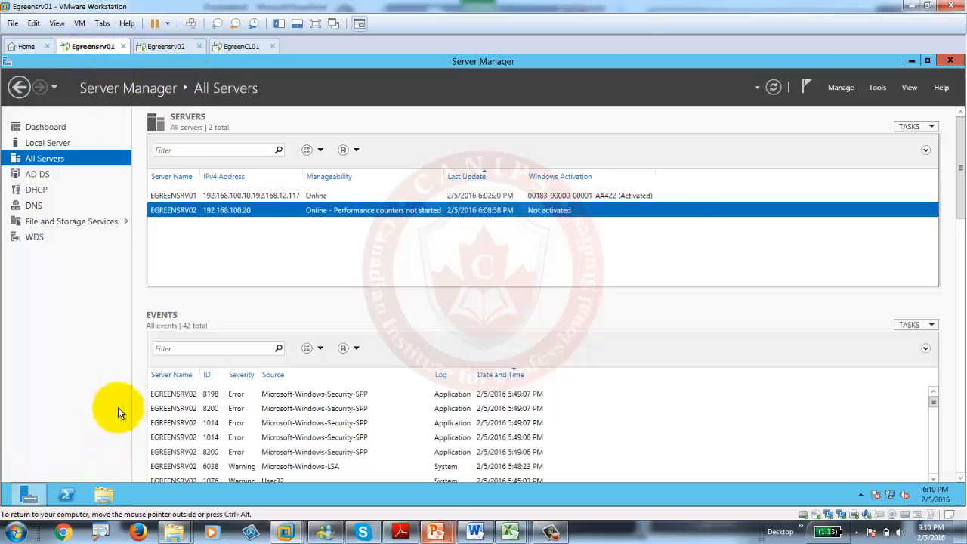
{"action": "left_click", "coordinate": [4, 502]}
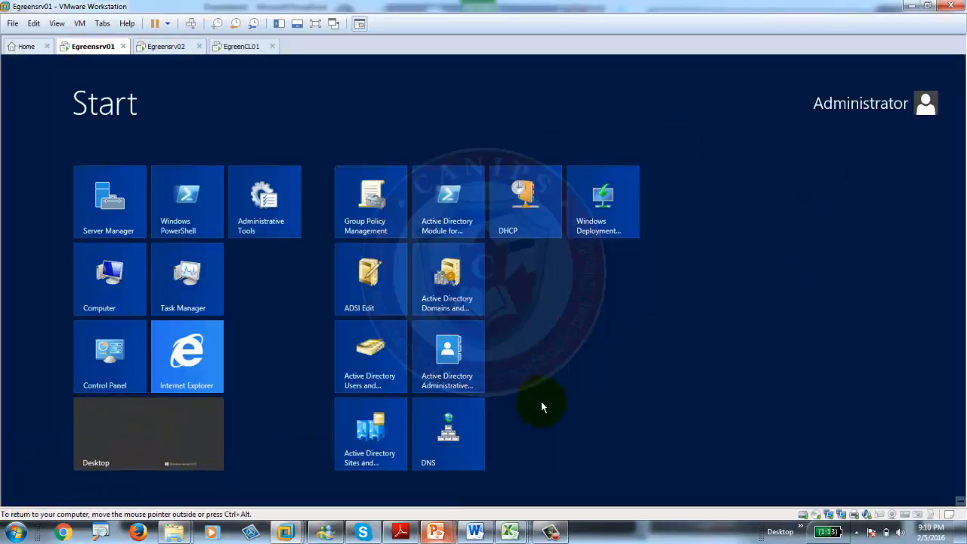
{"action": "type", "text": "cmd"}
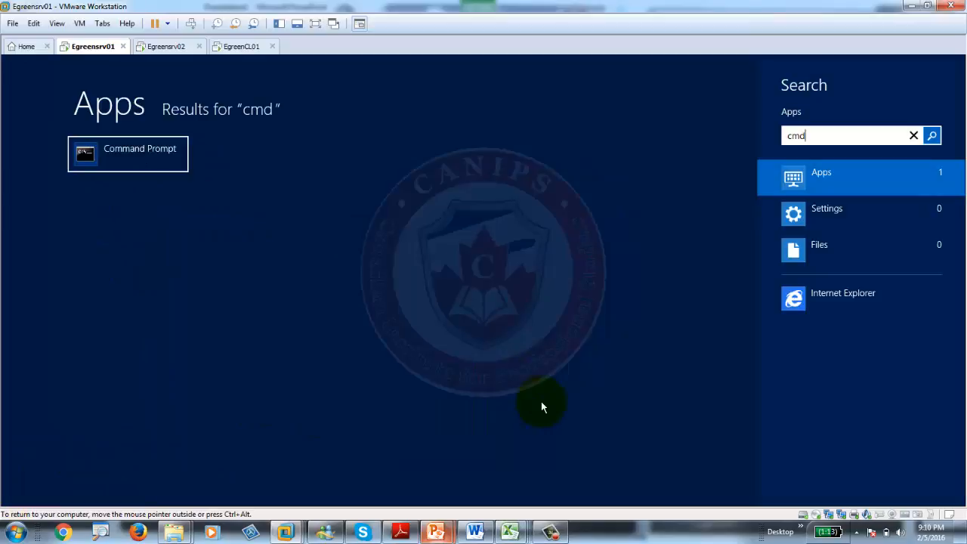
{"action": "key", "text": "Return"}
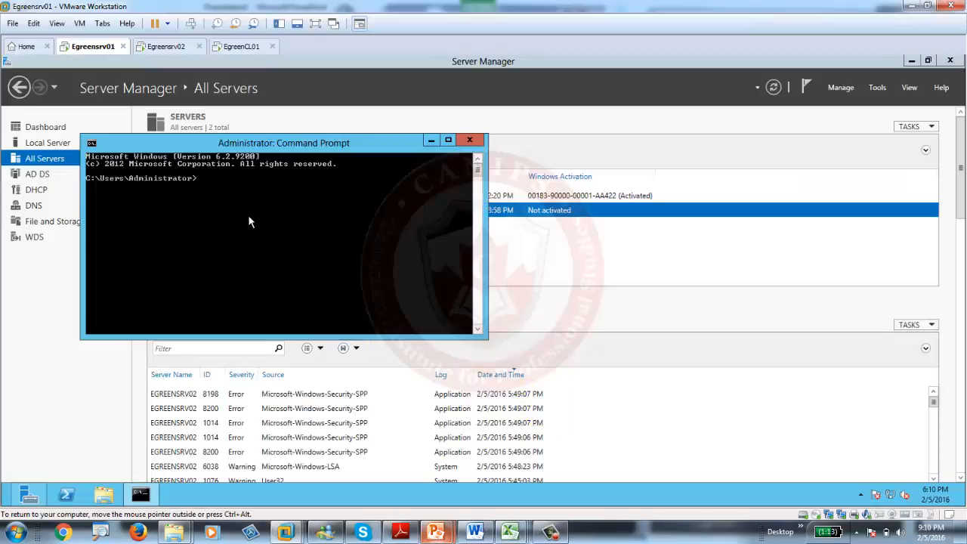
{"action": "type", "text": "ping"}
{"action": "type", "text": "egreensrv02"}
{"action": "key", "text": "Return"}
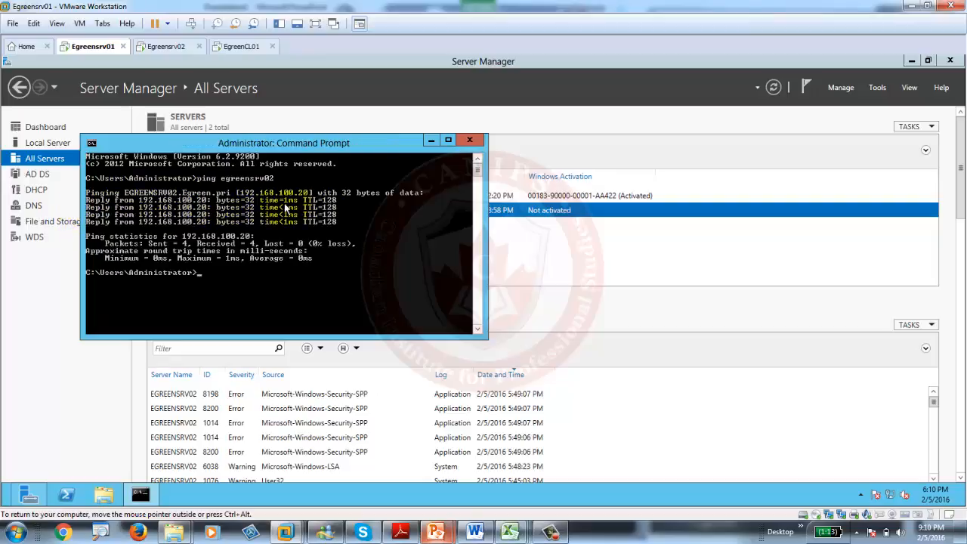
Step: Ping 192.168.100.20 and repeat the ping with the -a option to resolve the host name
{"action": "key", "text": "Up"}
{"action": "key", "text": "Return"}
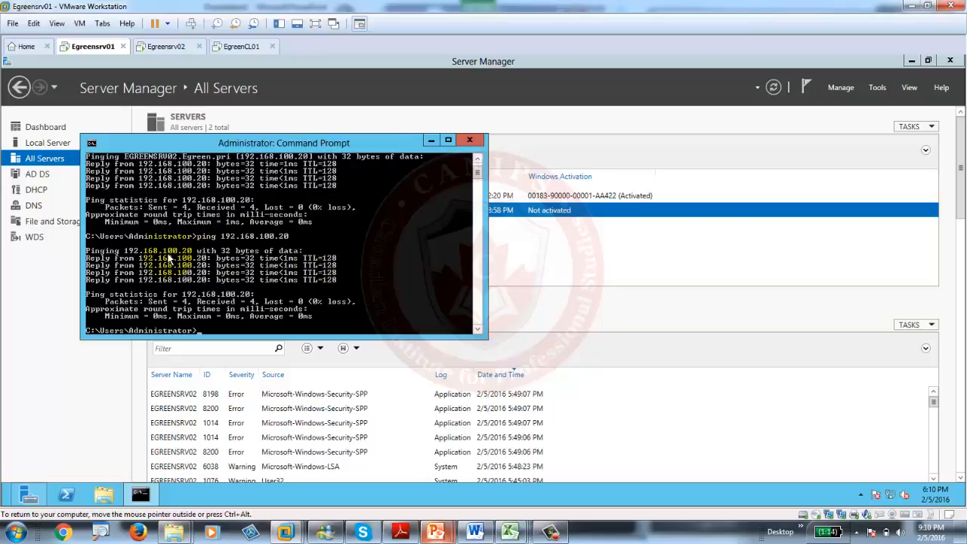
{"action": "key", "text": "Up"}
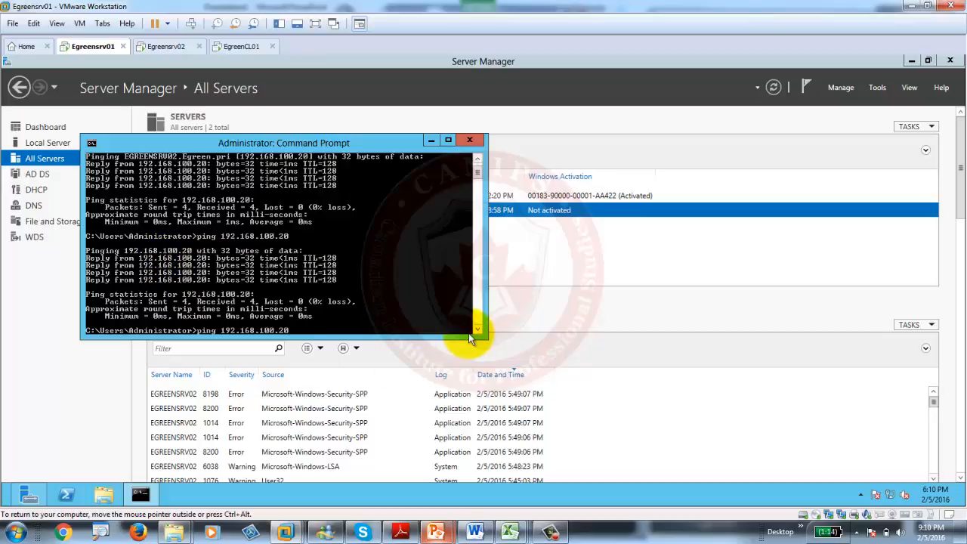
{"action": "type", "text": "-a"}
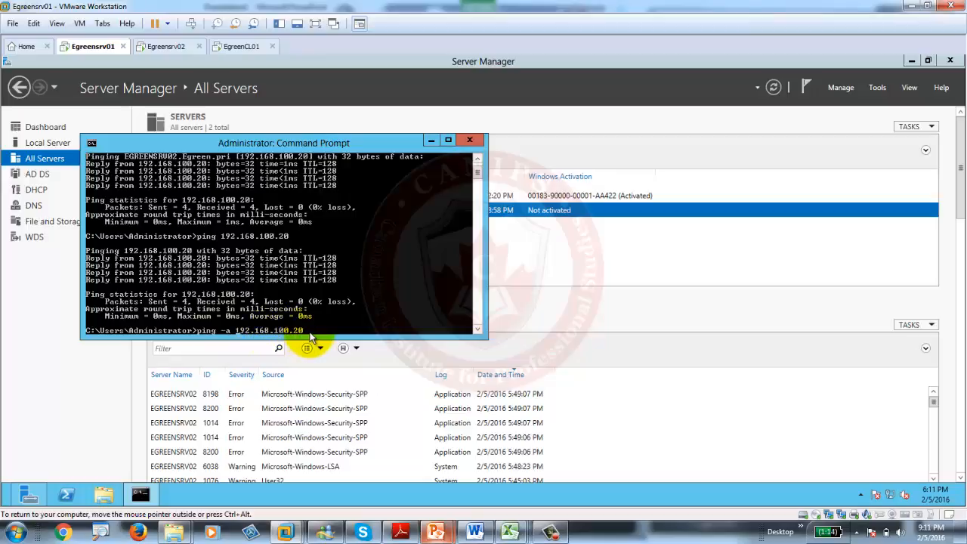
{"action": "key", "text": "Return"}
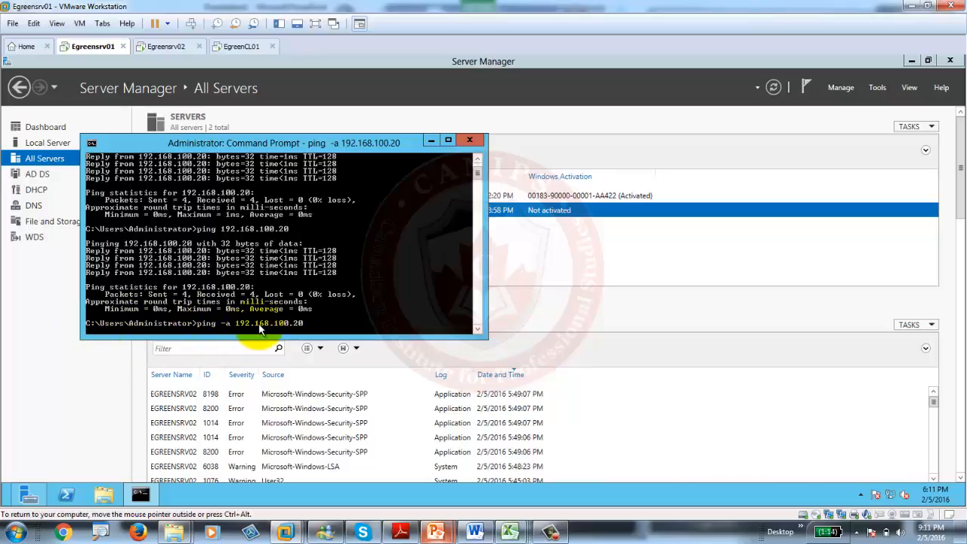
{"action": "key", "text": "Return"}
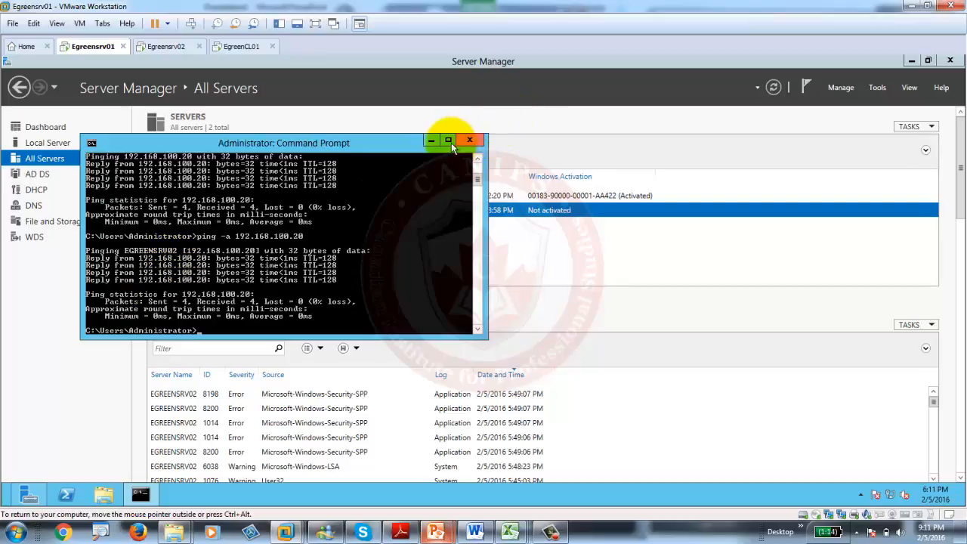
Step: Snap the Command Prompt to half the screen to review the ping output, and return to the All Servers list in Server Manager
{"action": "key", "text": "super+Left"}
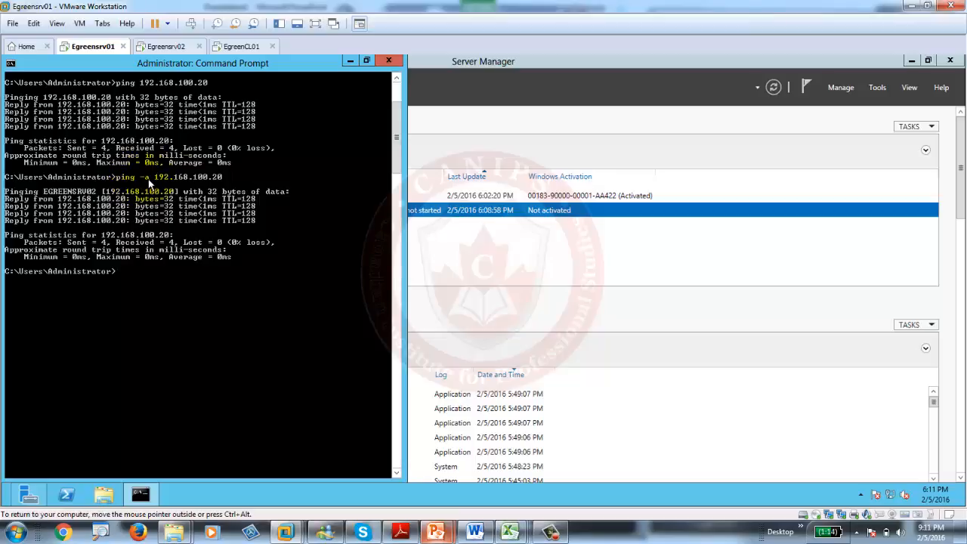
{"action": "left_click", "coordinate": [516, 261]}
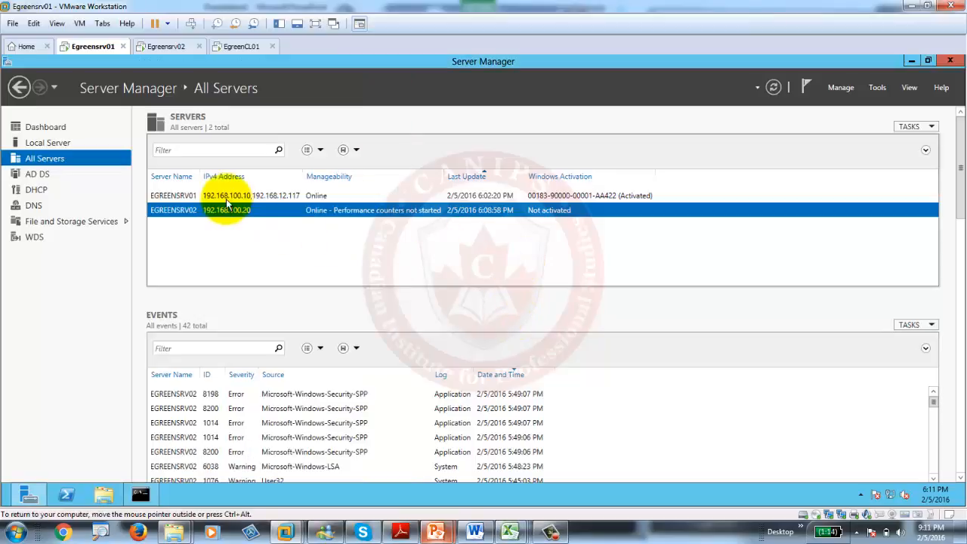
Step: Review the All Servers page for EGREENSRV02, from its events down to its roles and features
{"action": "left_click", "coordinate": [198, 195]}
{"action": "left_click", "coordinate": [204, 212]}
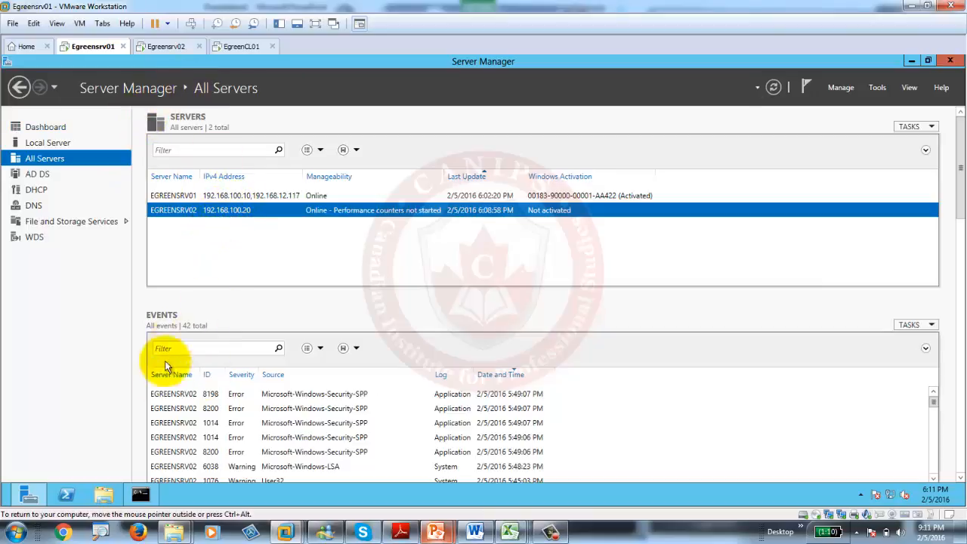
{"action": "left_click_drag", "start_coordinate": [960, 194], "coordinate": [957, 487]}
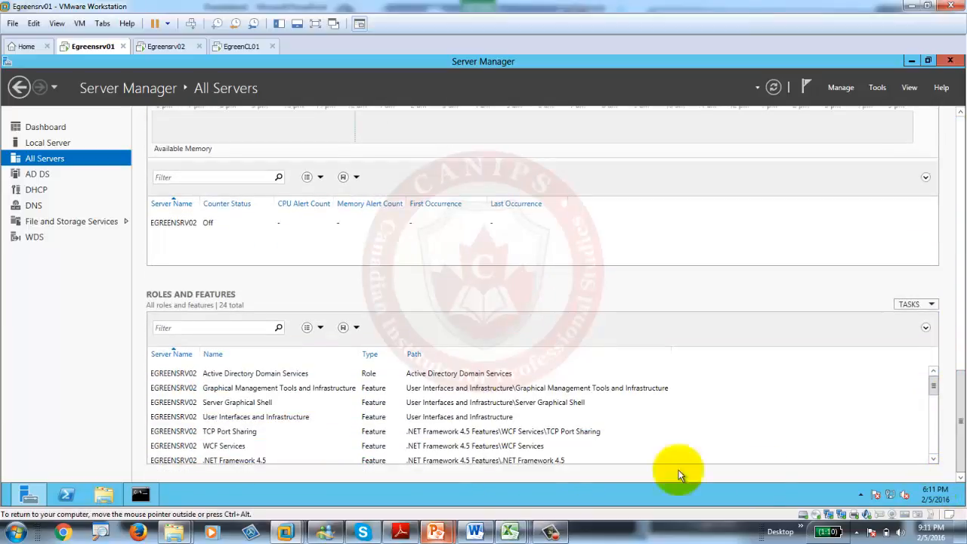
{"action": "left_click_drag", "start_coordinate": [958, 398], "coordinate": [956, 118]}
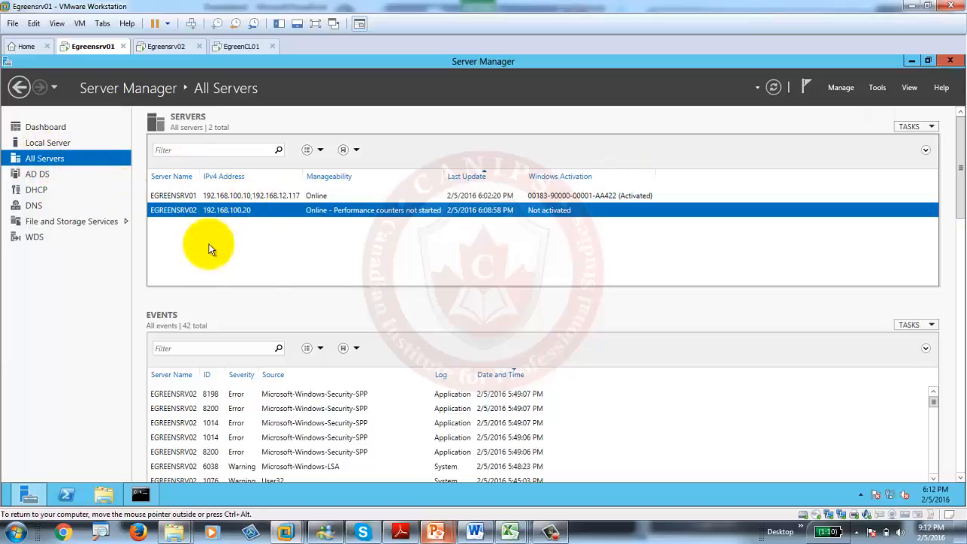
Step: Compare the management options offered for EGREENSRV01 and EGREENSRV02 in the All Servers list
{"action": "left_click", "coordinate": [200, 195]}
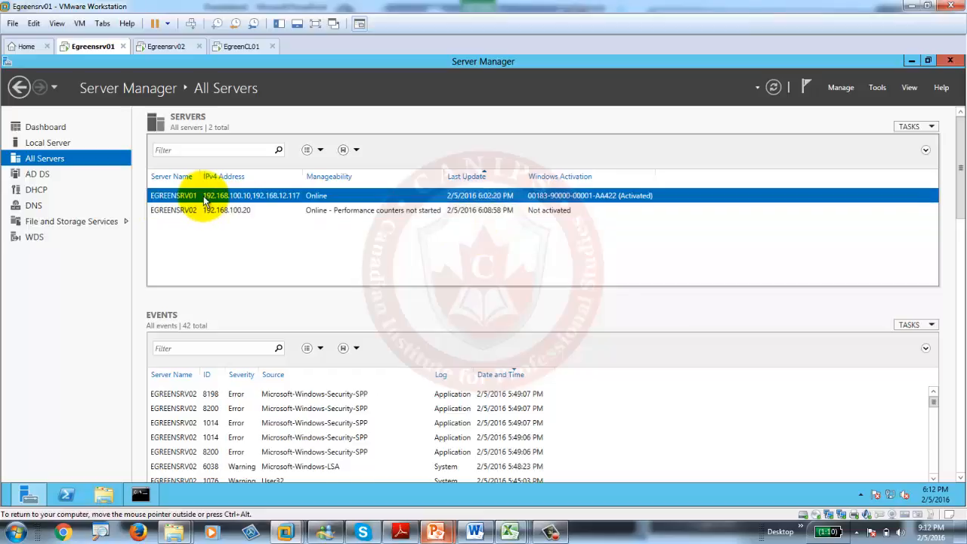
{"action": "right_click", "coordinate": [203, 199]}
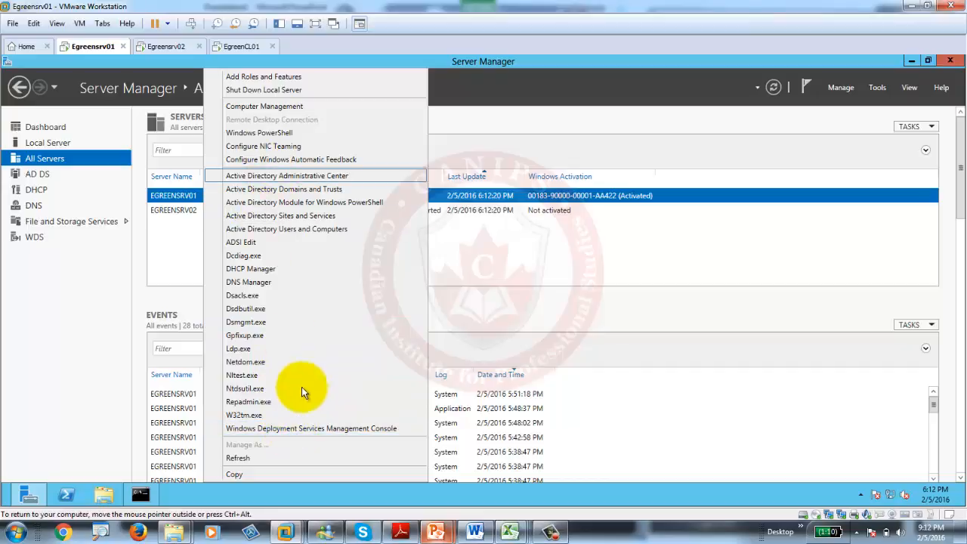
{"action": "left_click", "coordinate": [70, 257]}
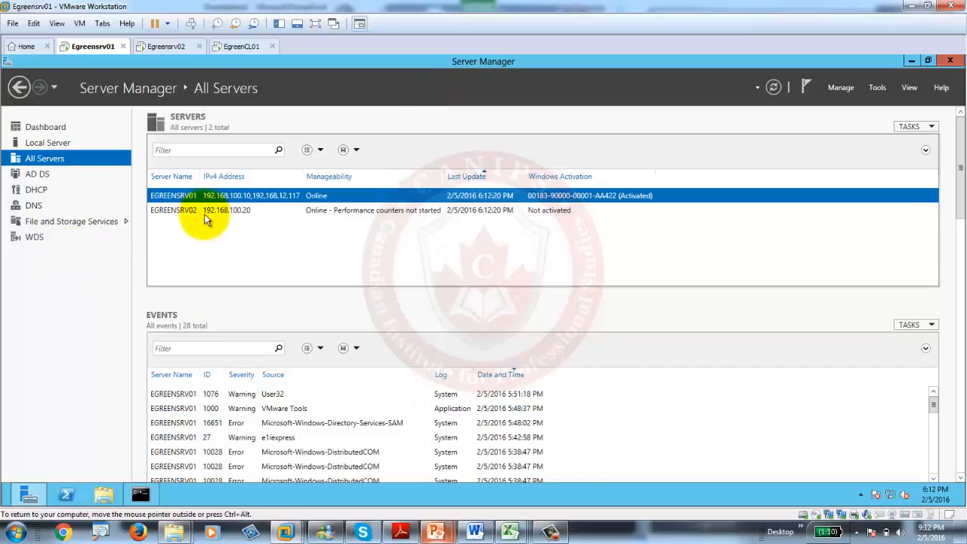
{"action": "right_click", "coordinate": [191, 212]}
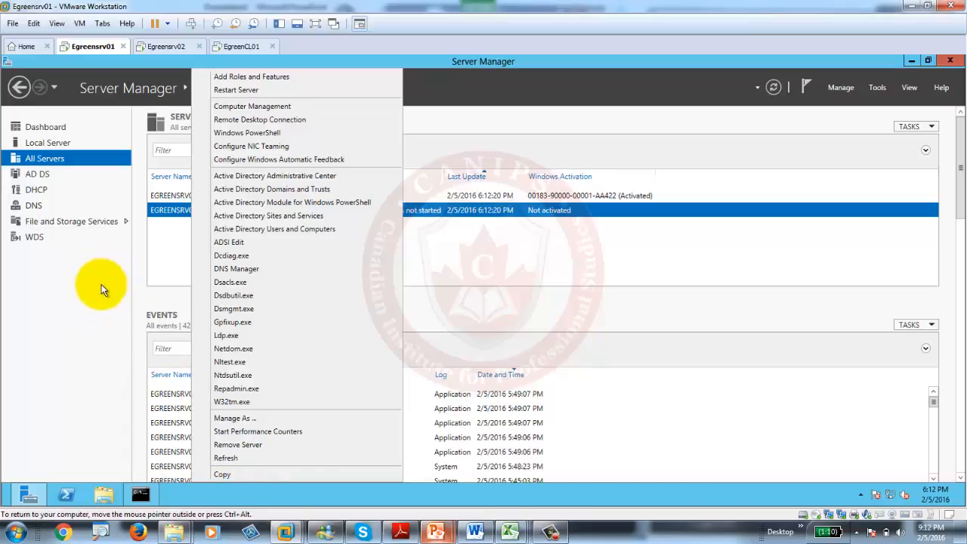
{"action": "left_click", "coordinate": [129, 272]}
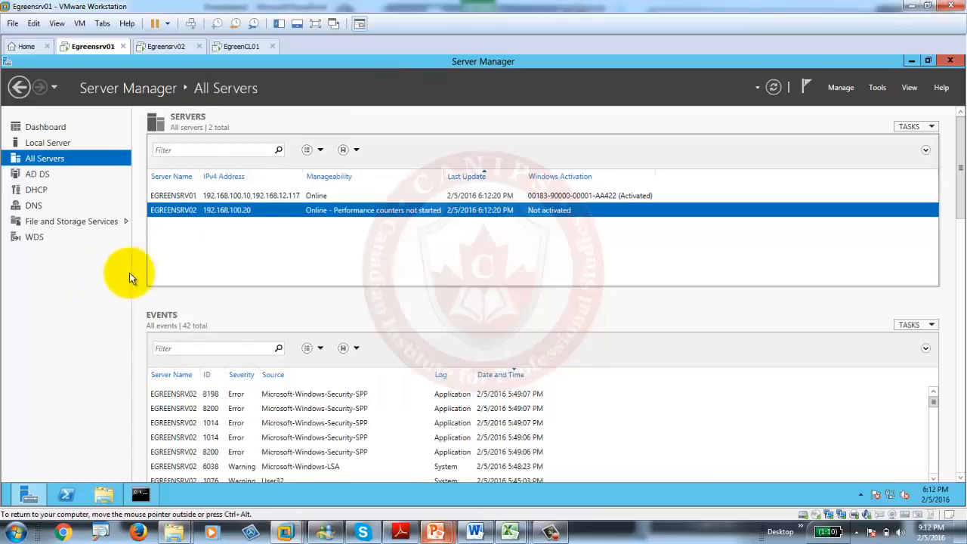
{"action": "right_click", "coordinate": [238, 199]}
{"action": "left_click", "coordinate": [88, 281]}
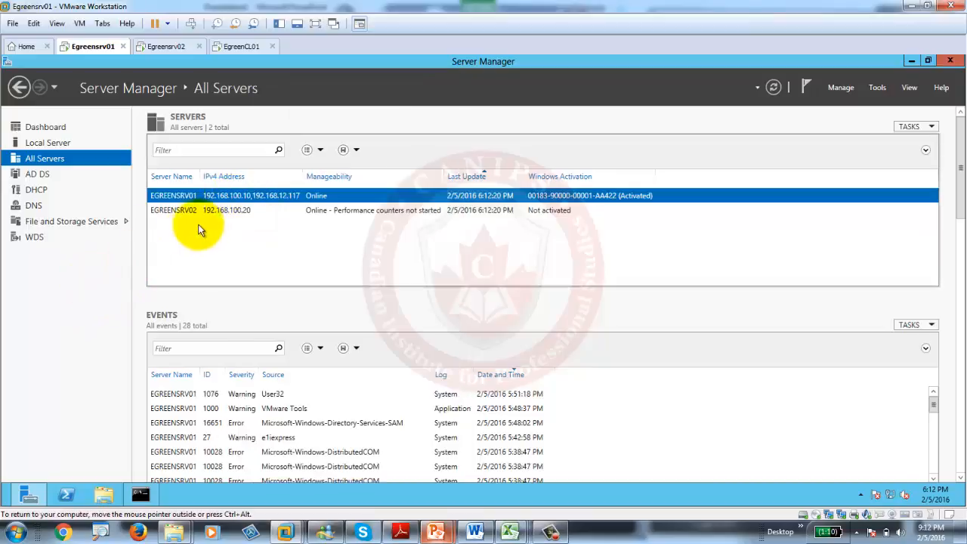
Step: Start the performance counters for EGREENSRV02 from Egreensrv01 and check its management options again
{"action": "left_click", "coordinate": [219, 214]}
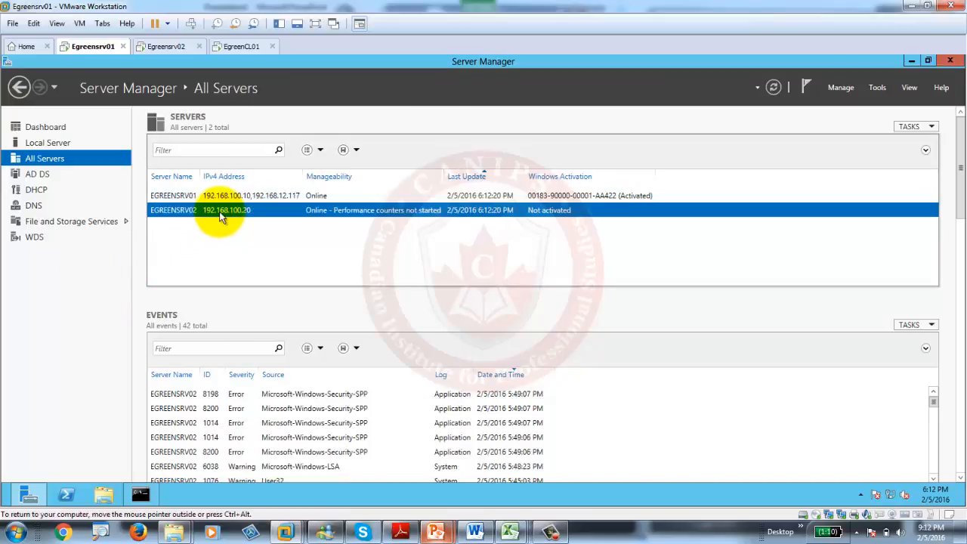
{"action": "right_click", "coordinate": [219, 214]}
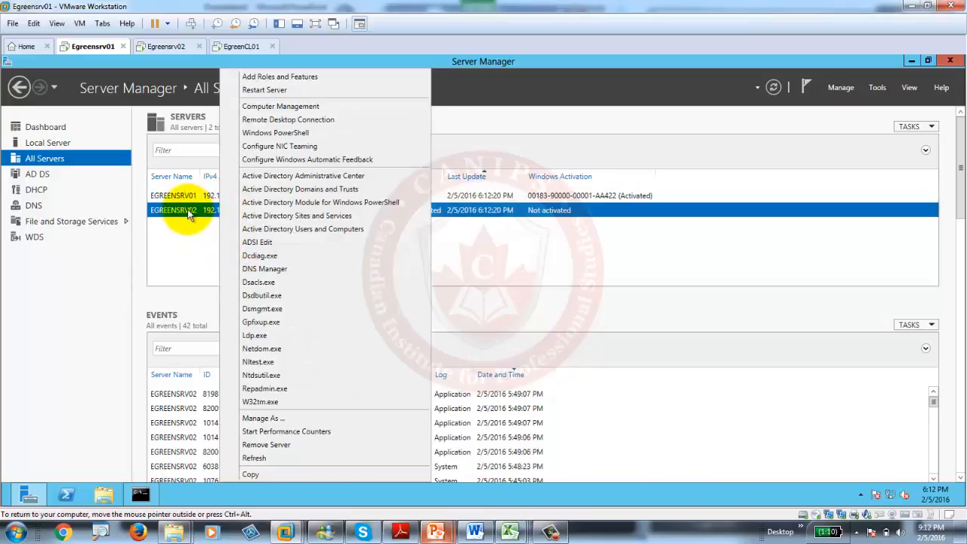
{"action": "left_click", "coordinate": [278, 433]}
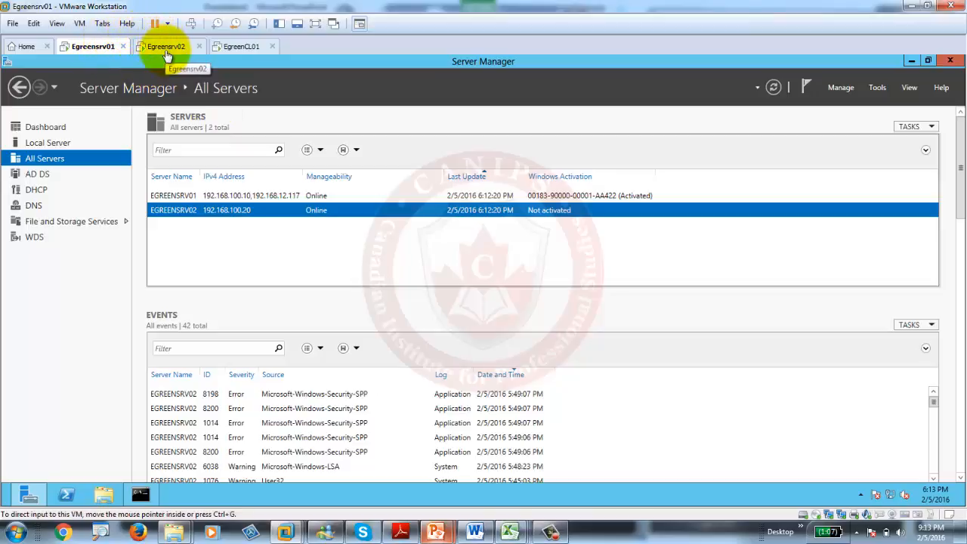
{"action": "right_click", "coordinate": [218, 211]}
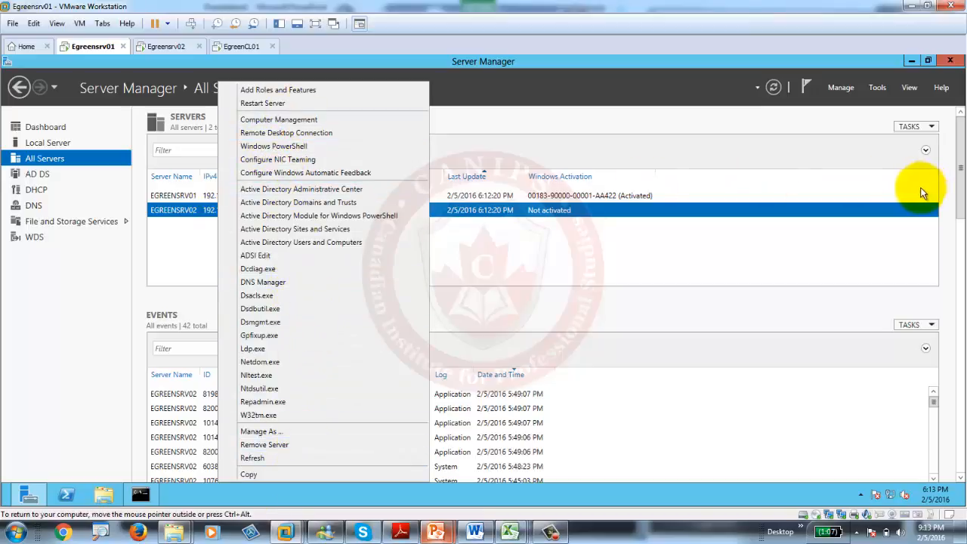
{"action": "left_click", "coordinate": [70, 288]}
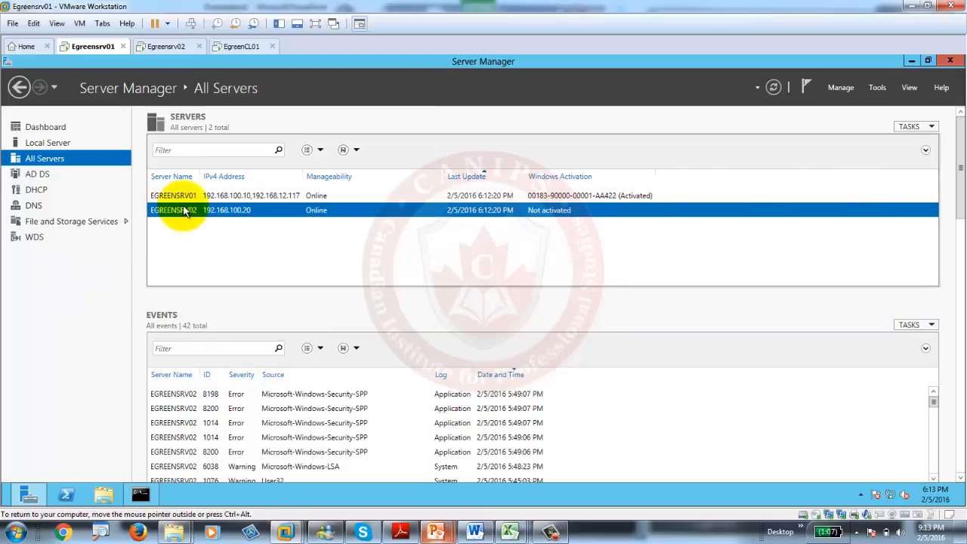
Step: Switch to the Egreensrv02 machine and turn off Windows Firewall for domain networks
{"action": "left_click", "coordinate": [167, 47]}
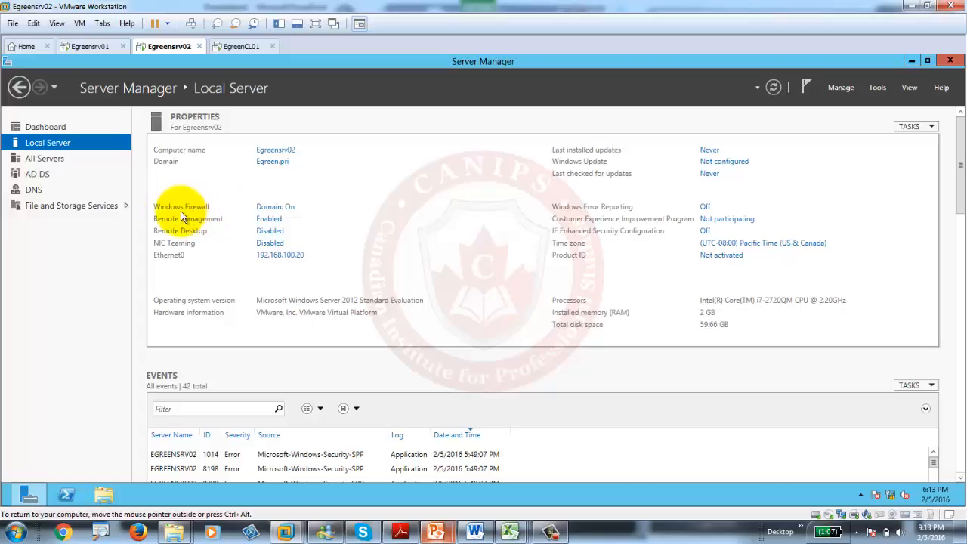
{"action": "left_click", "coordinate": [277, 209]}
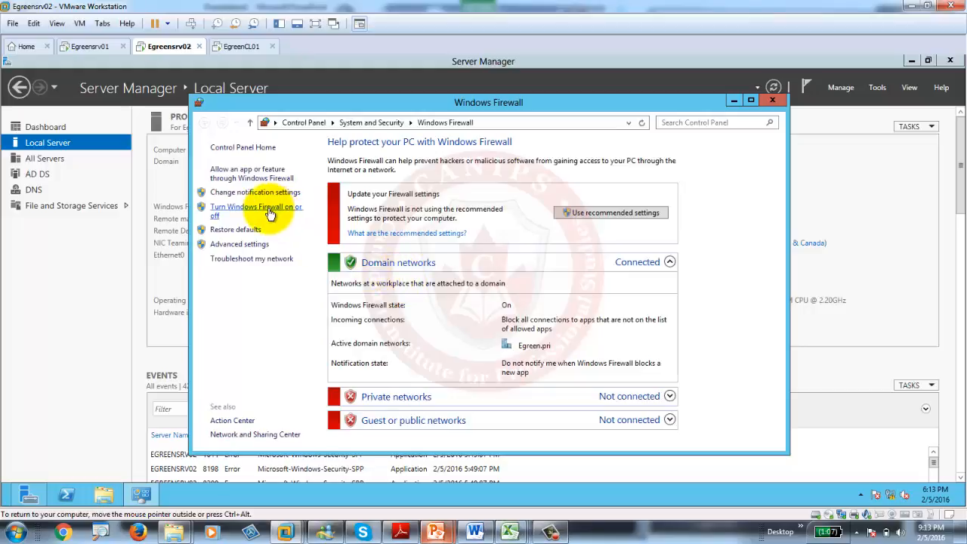
{"action": "left_click", "coordinate": [278, 216]}
{"action": "left_click", "coordinate": [349, 235]}
{"action": "left_click", "coordinate": [592, 437]}
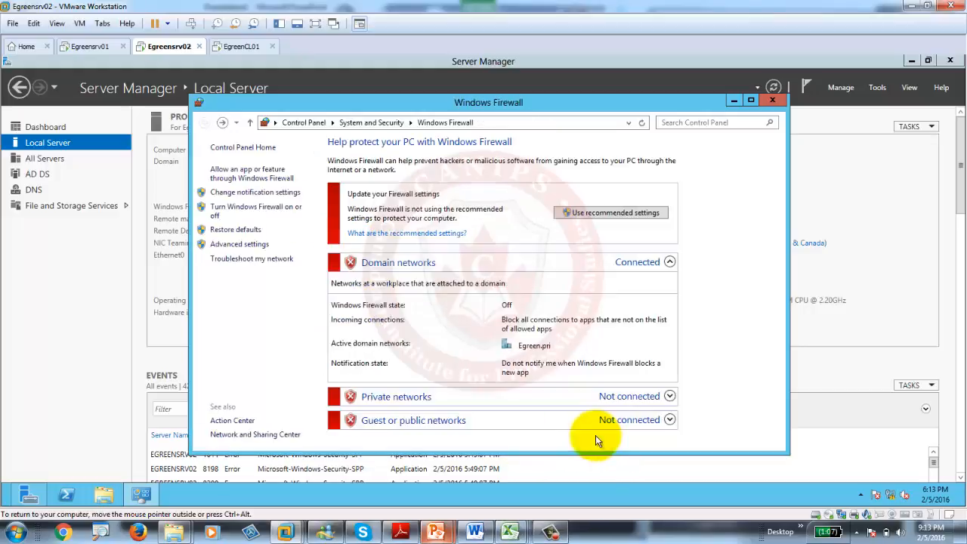
{"action": "left_click", "coordinate": [770, 102]}
Step: Return to Egreensrv01 and check EGREENSRV02's management options and its counter status in the Performance section
{"action": "left_click", "coordinate": [98, 46]}
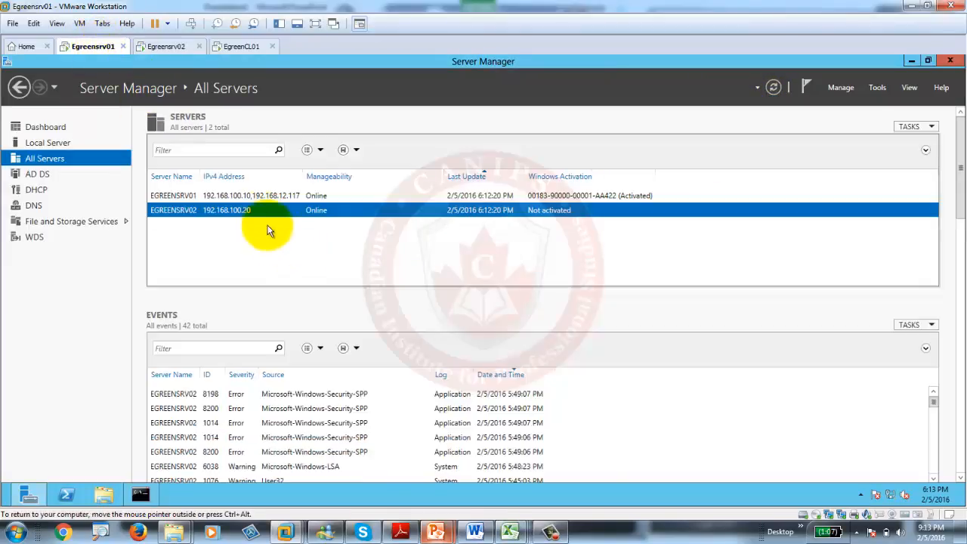
{"action": "right_click", "coordinate": [249, 215]}
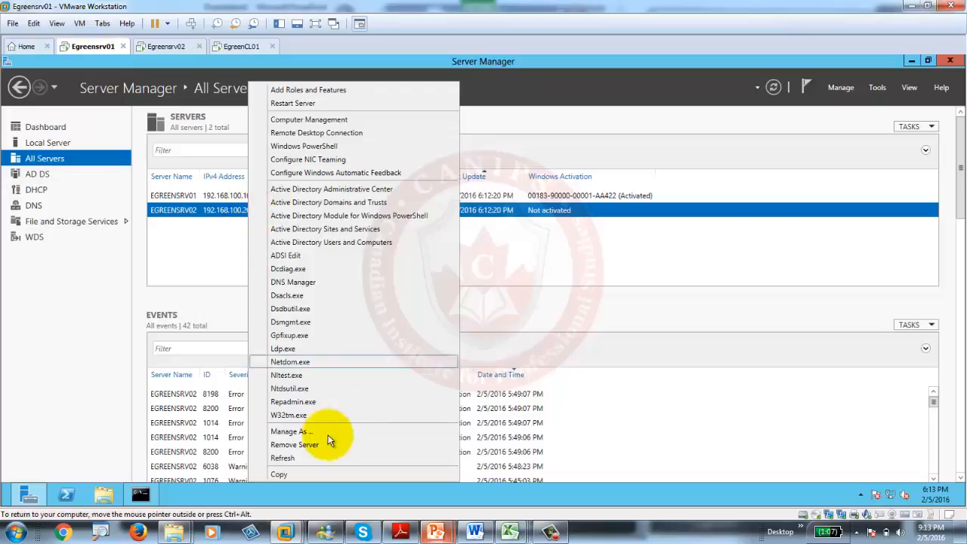
{"action": "left_click", "coordinate": [80, 348]}
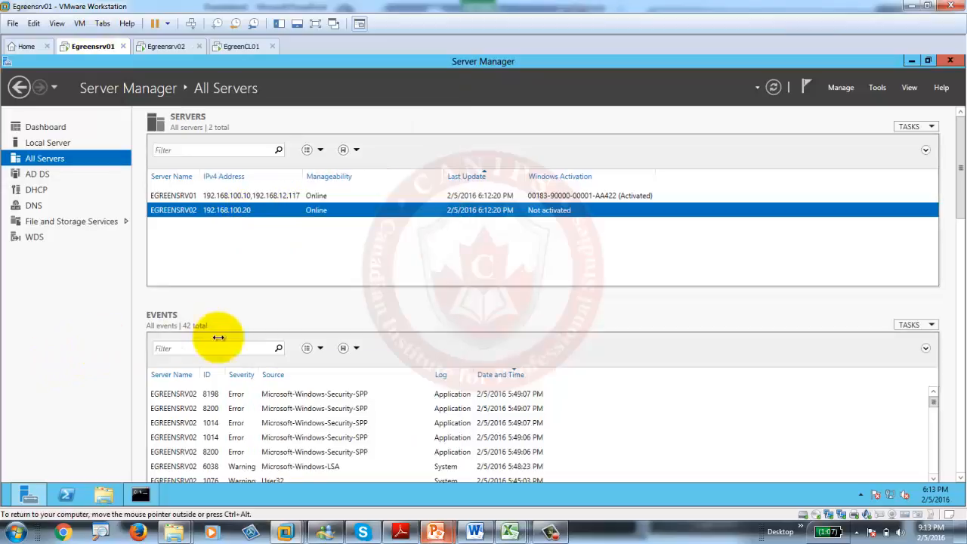
{"action": "scroll", "coordinate": [206, 330], "scroll_direction": "down", "scroll_amount": 1}
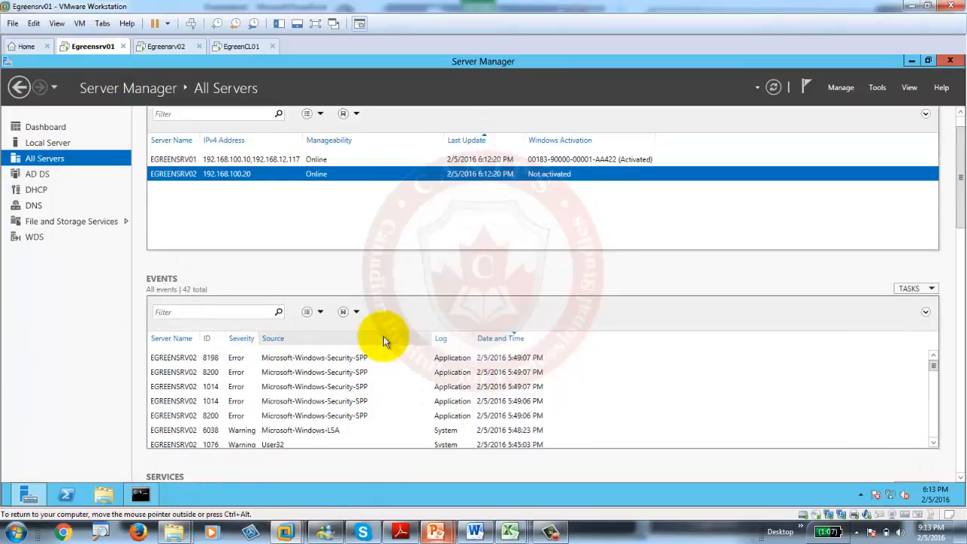
{"action": "left_click_drag", "start_coordinate": [960, 193], "coordinate": [961, 390]}
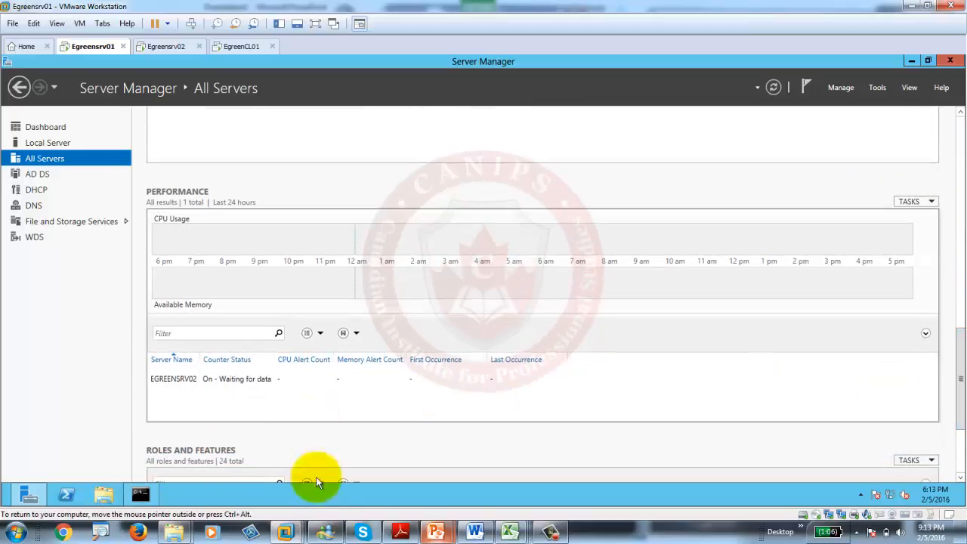
{"action": "left_click", "coordinate": [550, 531]}
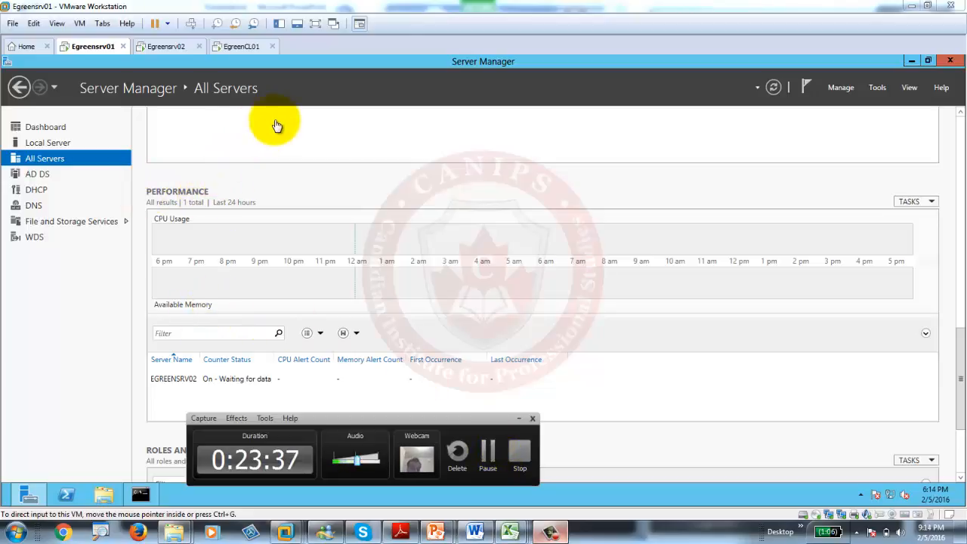
{"action": "left_click", "coordinate": [309, 388]}
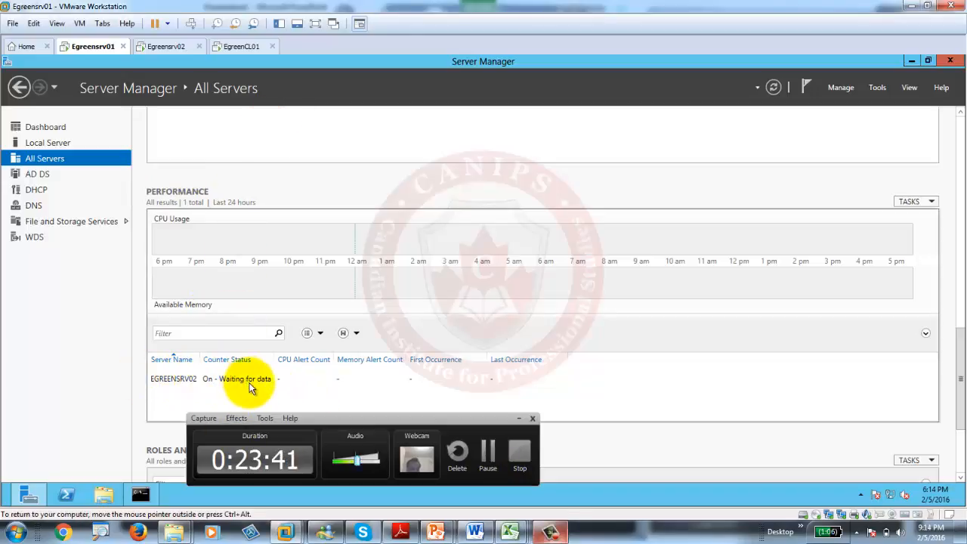
Step: On the Egreensrv02 machine, show all servers, start the performance counters for EGREENSRV02 in the Performance section, and check its server entry
{"action": "left_click", "coordinate": [167, 47]}
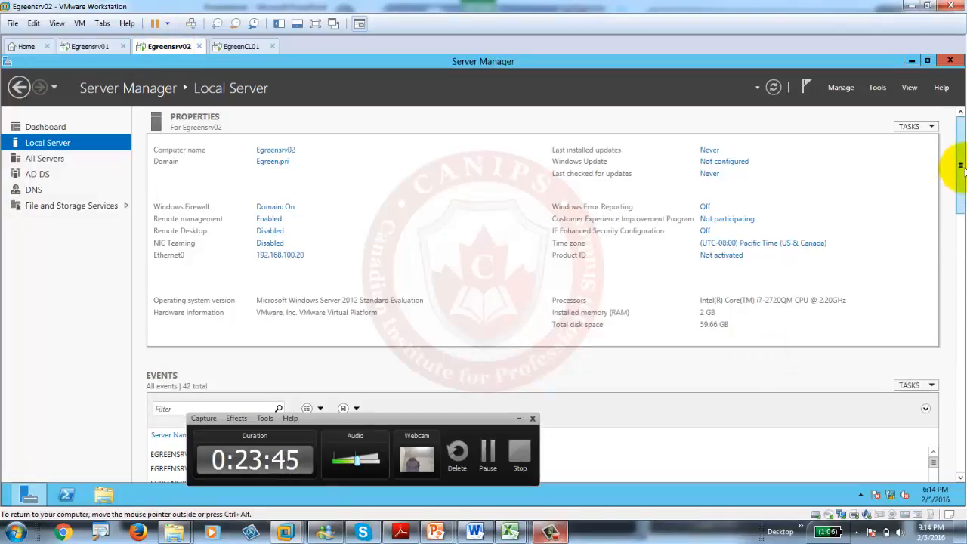
{"action": "left_click", "coordinate": [39, 159]}
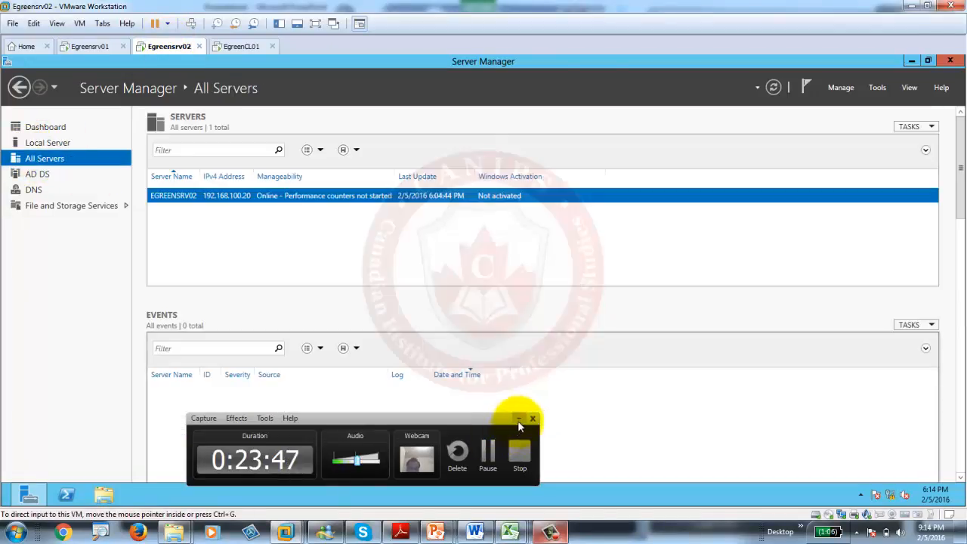
{"action": "left_click_drag", "start_coordinate": [959, 167], "coordinate": [959, 398]}
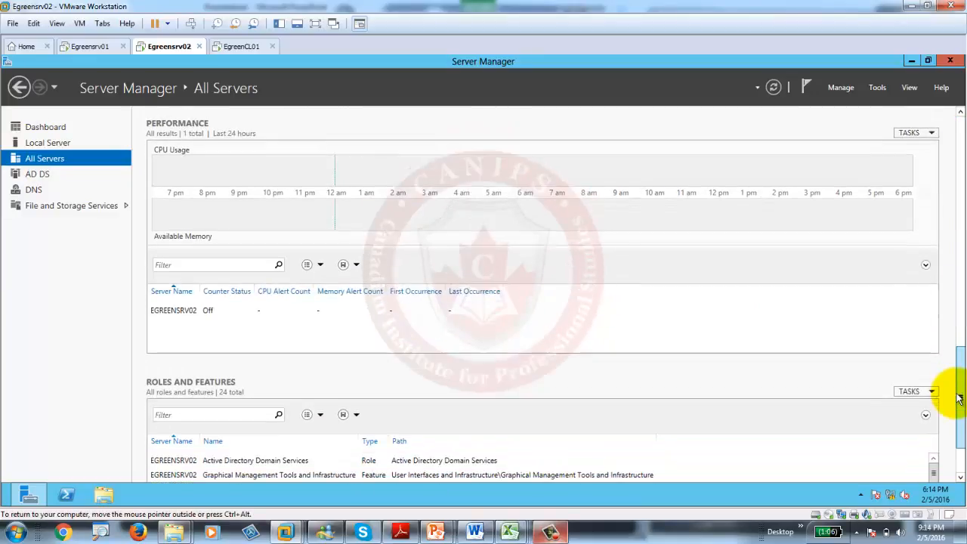
{"action": "left_click", "coordinate": [186, 311]}
{"action": "right_click", "coordinate": [190, 312]}
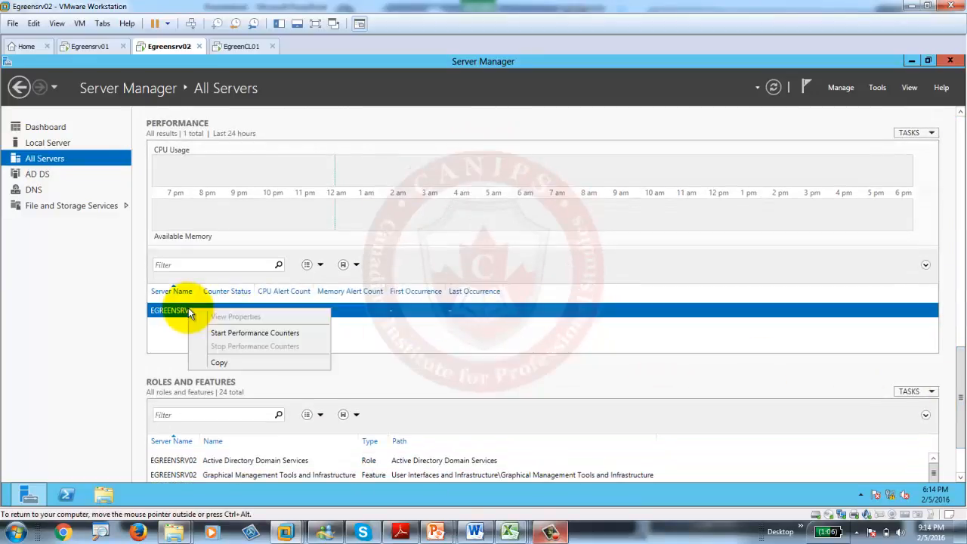
{"action": "left_click", "coordinate": [243, 333]}
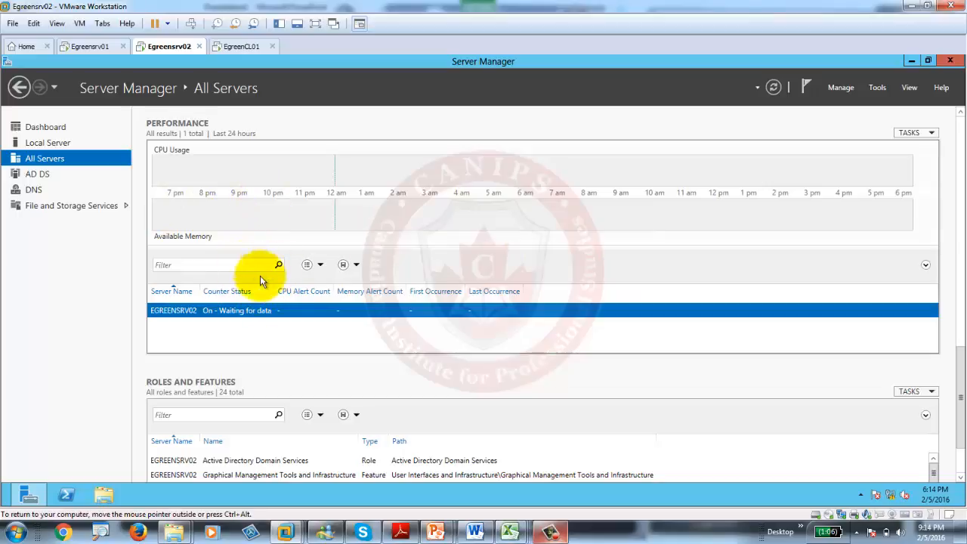
{"action": "left_click", "coordinate": [319, 266]}
{"action": "left_click", "coordinate": [219, 336]}
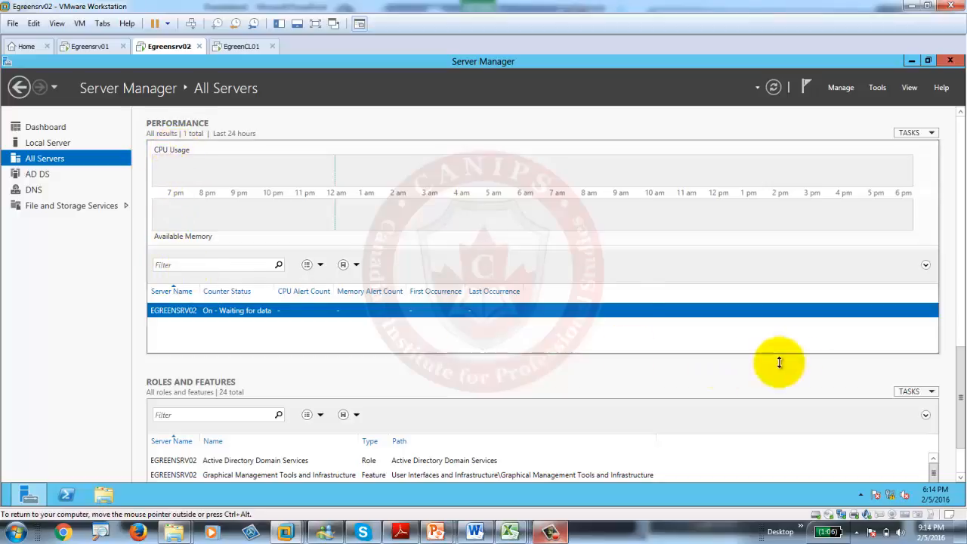
{"action": "left_click_drag", "start_coordinate": [960, 400], "coordinate": [958, 92]}
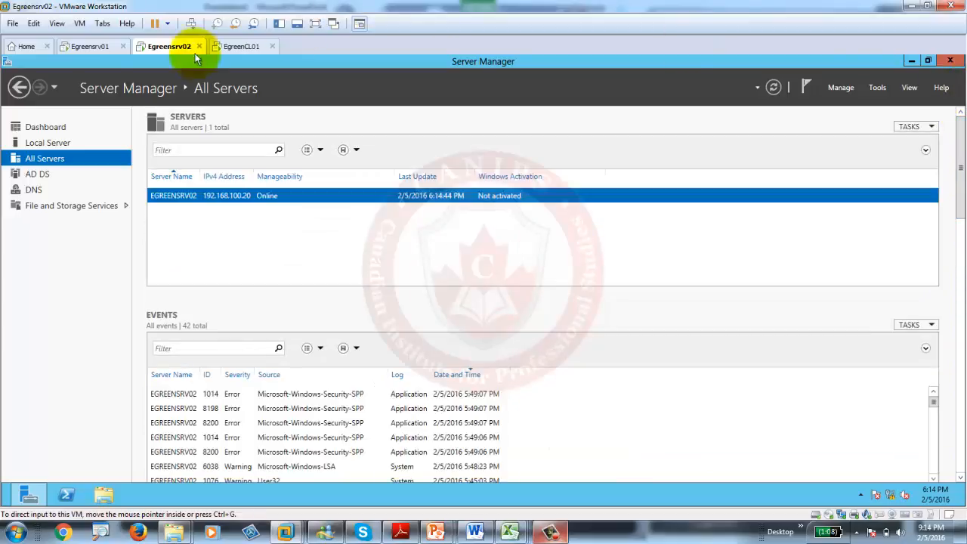
Step: Return to Egreensrv01, refresh Server Manager and open the Dashboard
{"action": "left_click", "coordinate": [88, 46]}
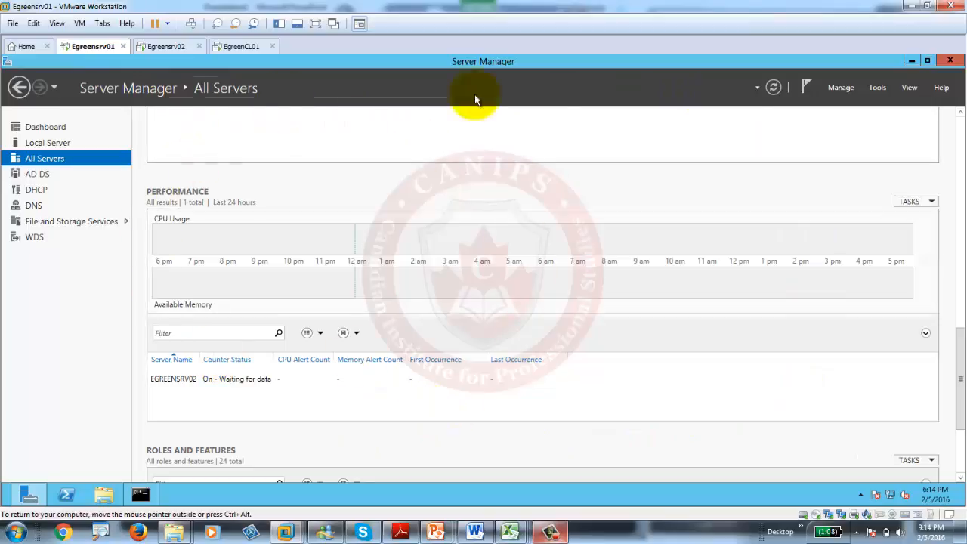
{"action": "left_click", "coordinate": [772, 88]}
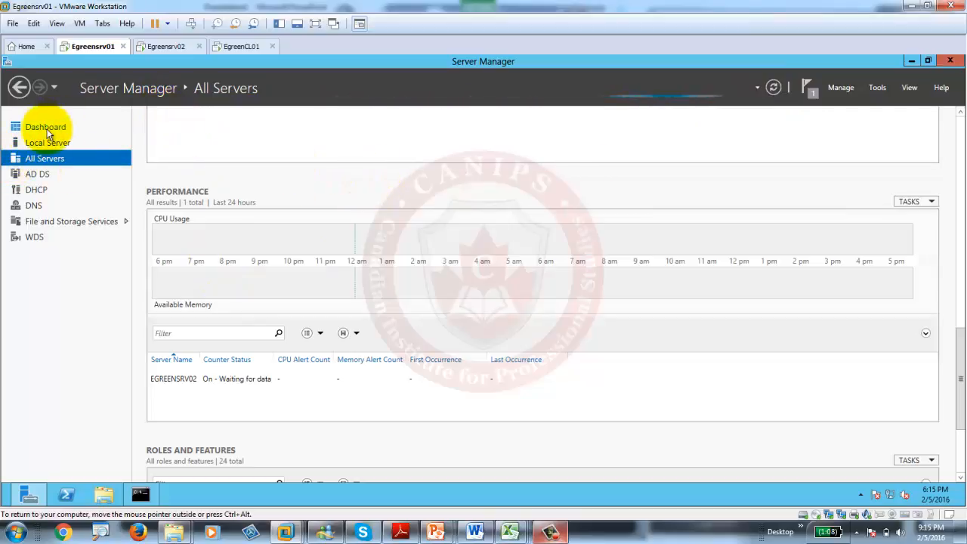
{"action": "left_click", "coordinate": [47, 130]}
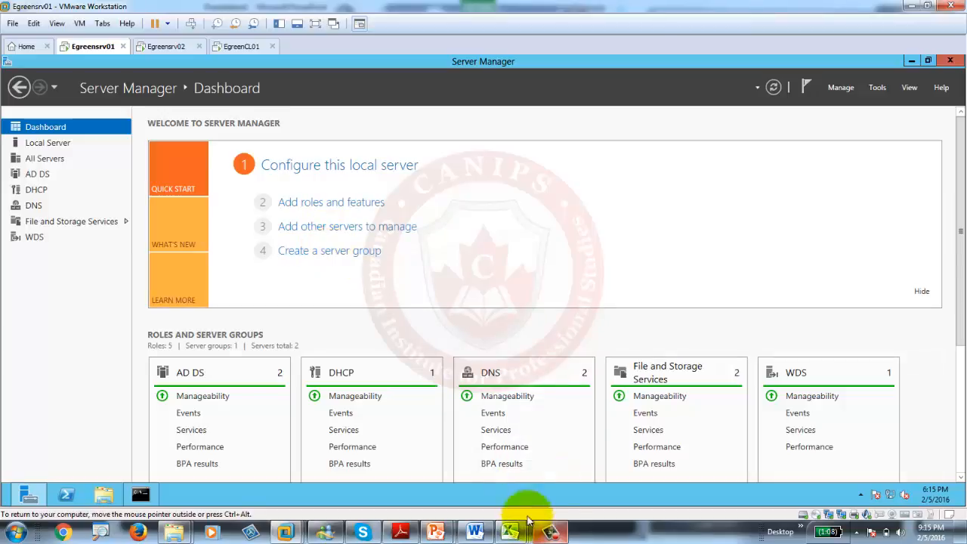
{"action": "left_click", "coordinate": [553, 533]}
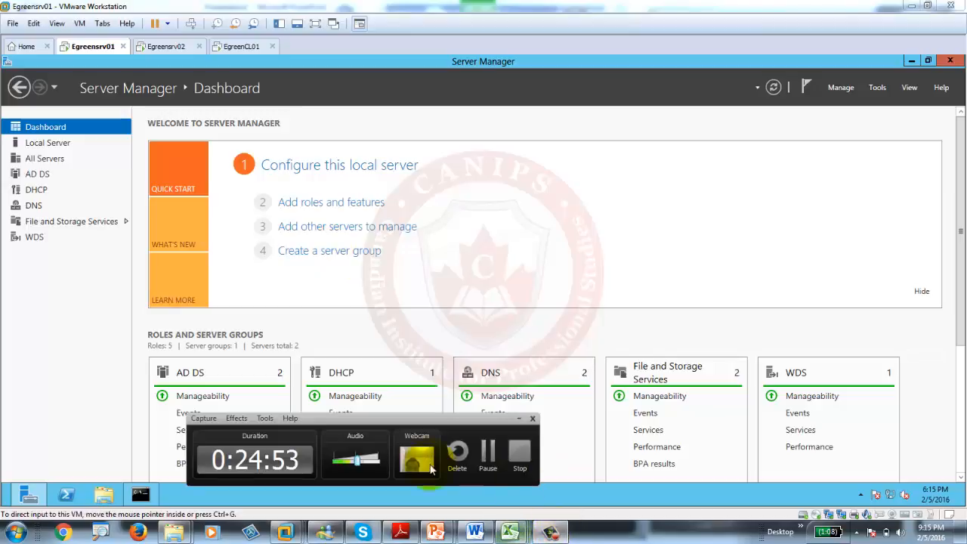
Step: Create a server group named Production Servers containing EgreenSrv01 and EGREENSRV02 from the server pool
{"action": "left_click", "coordinate": [116, 334]}
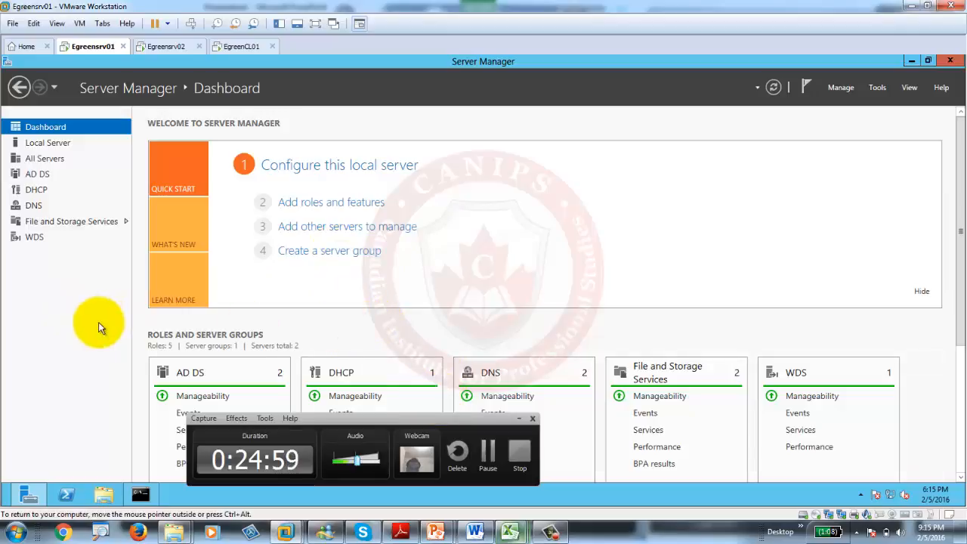
{"action": "left_click", "coordinate": [519, 417]}
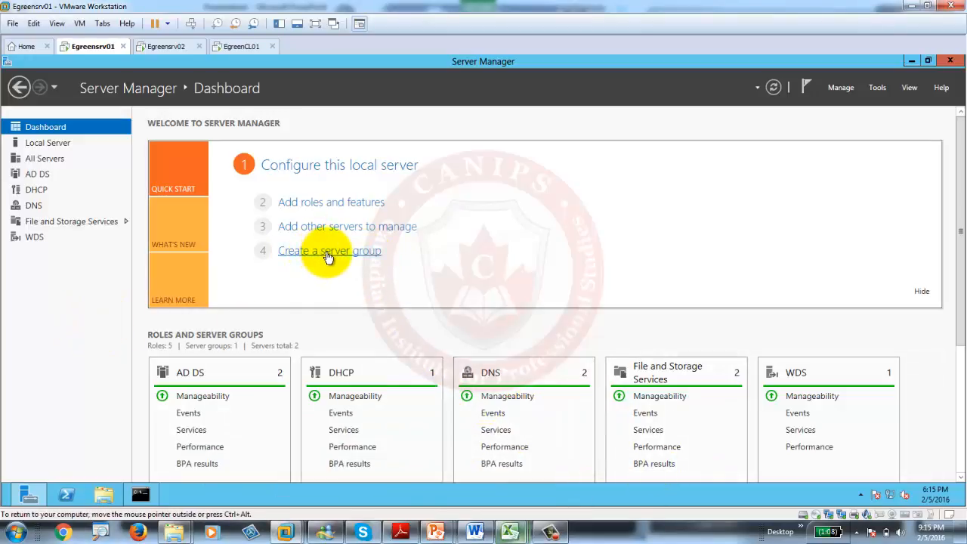
{"action": "left_click", "coordinate": [328, 251]}
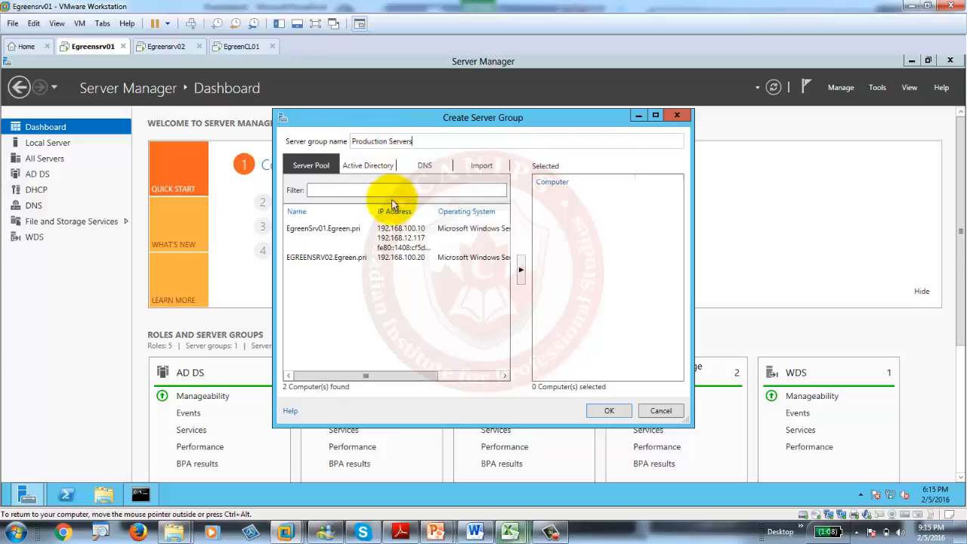
{"action": "left_click", "coordinate": [343, 230]}
{"action": "left_click", "coordinate": [521, 269]}
{"action": "left_click", "coordinate": [359, 259]}
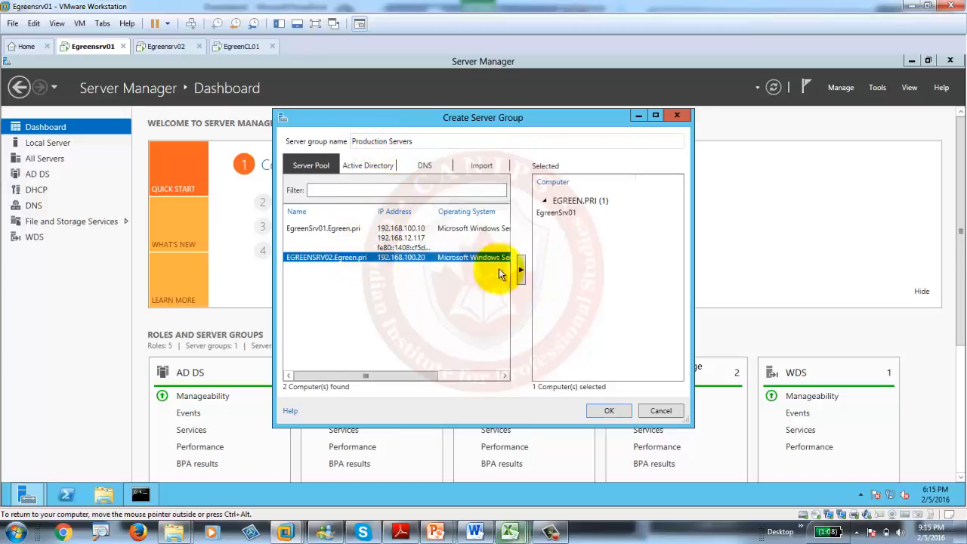
{"action": "left_click", "coordinate": [521, 269]}
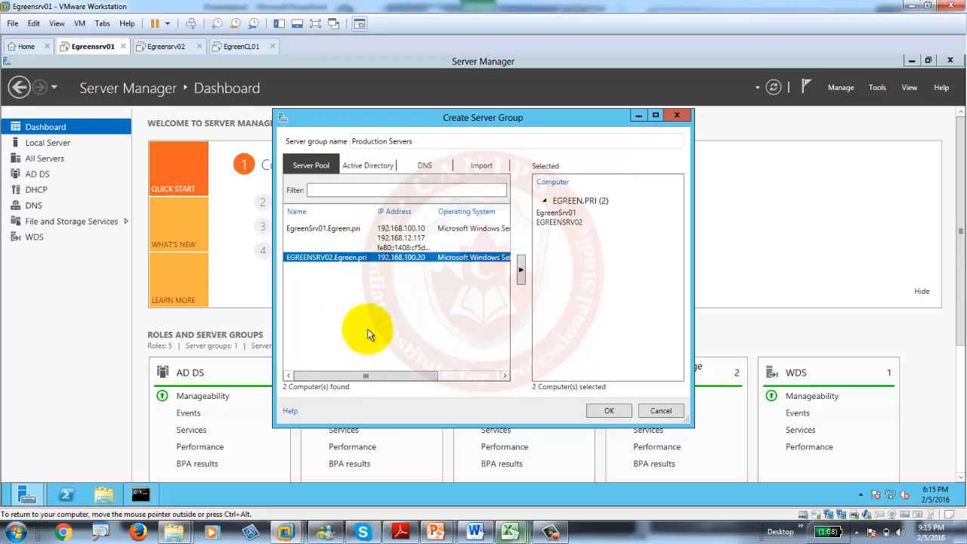
{"action": "left_click", "coordinate": [613, 411]}
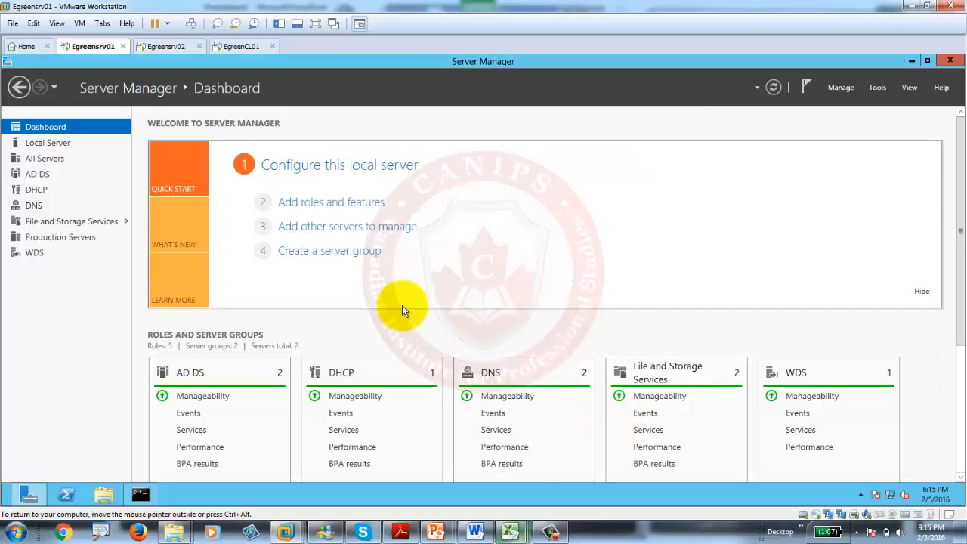
Step: Review the available management commands and look over the All Servers and Local Server pages
{"action": "left_click", "coordinate": [838, 88]}
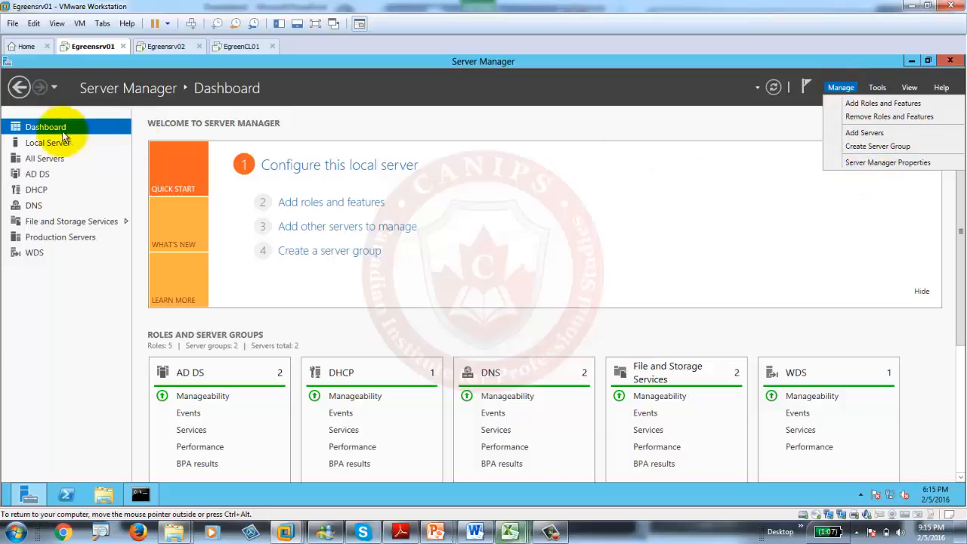
{"action": "left_click", "coordinate": [39, 150]}
{"action": "left_click", "coordinate": [42, 160]}
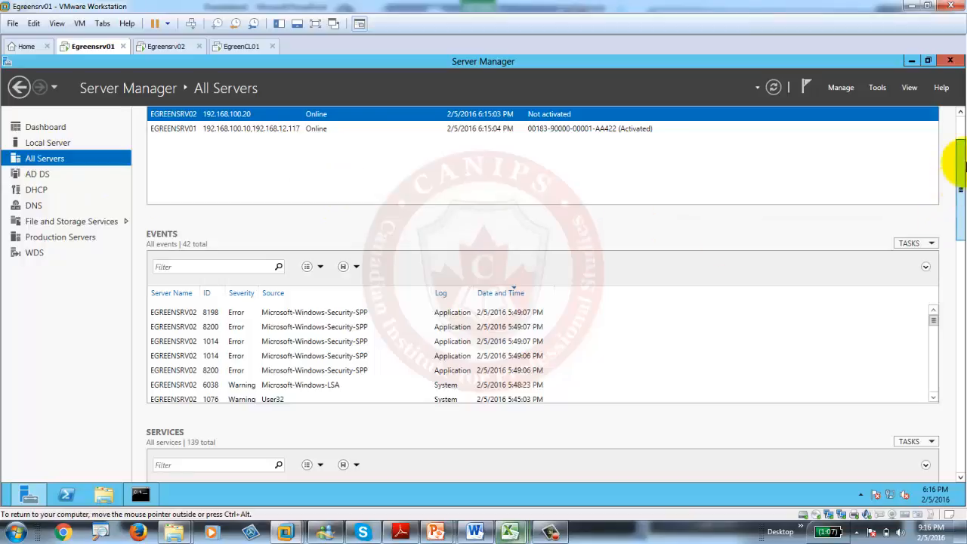
{"action": "left_click_drag", "start_coordinate": [953, 183], "coordinate": [955, 126]}
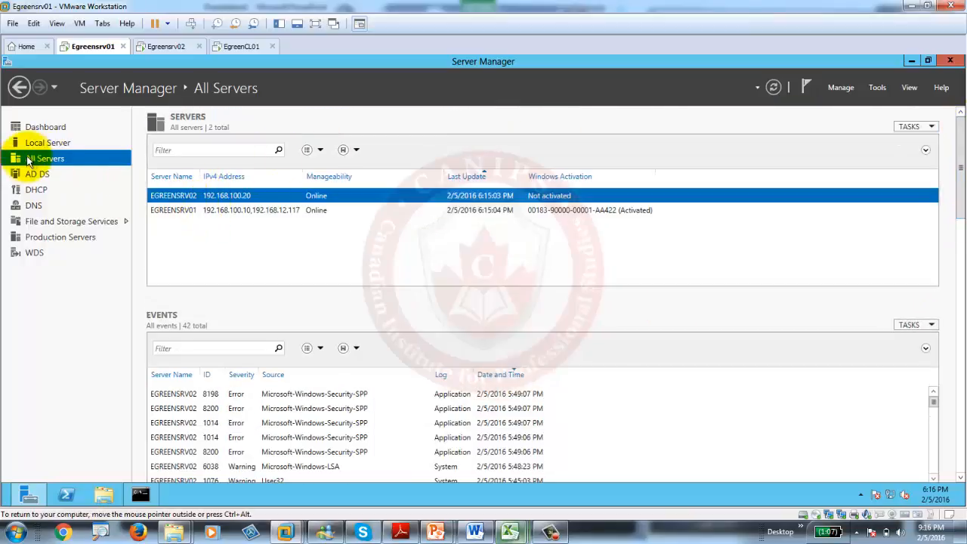
{"action": "left_click", "coordinate": [51, 146]}
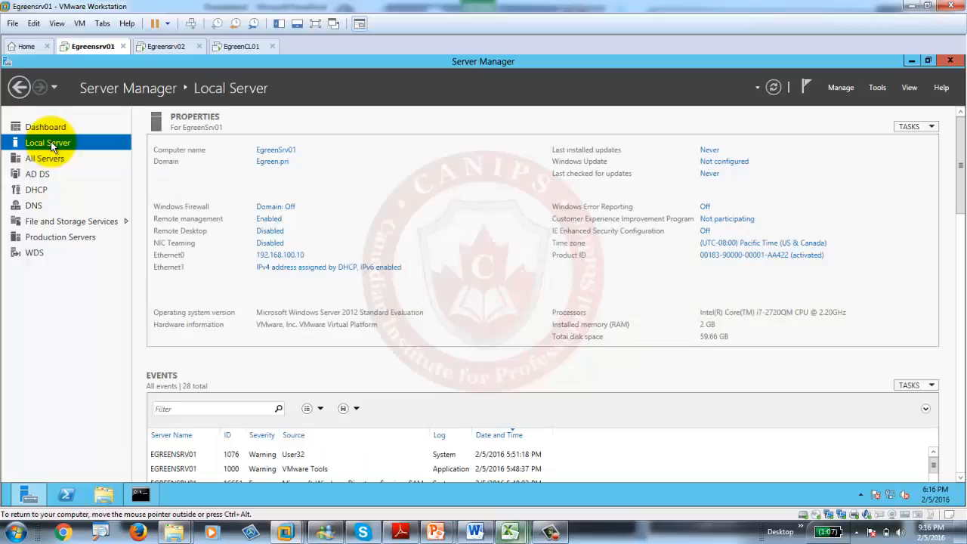
Step: Examine the role and server group tiles on the Dashboard, comparing them with the All Servers page
{"action": "left_click", "coordinate": [45, 130]}
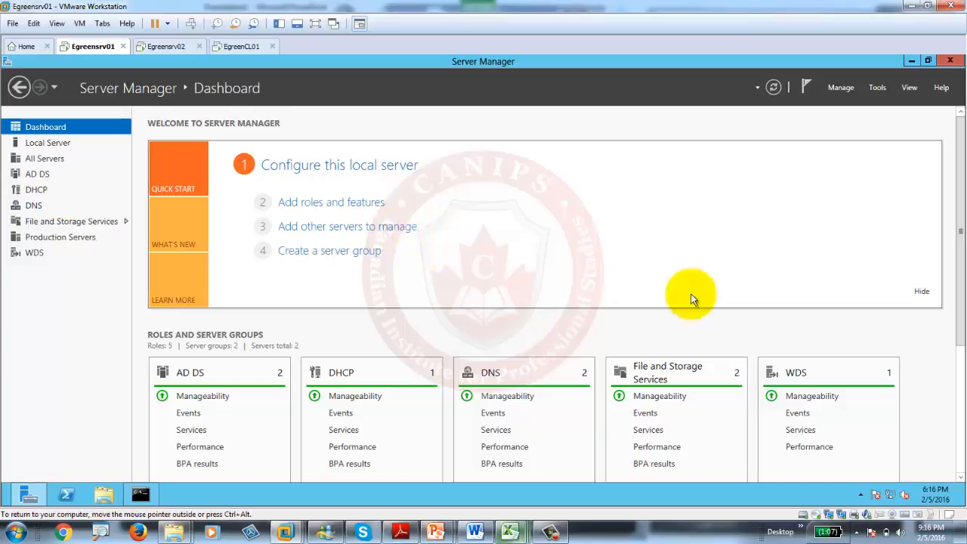
{"action": "left_click_drag", "start_coordinate": [963, 253], "coordinate": [956, 352]}
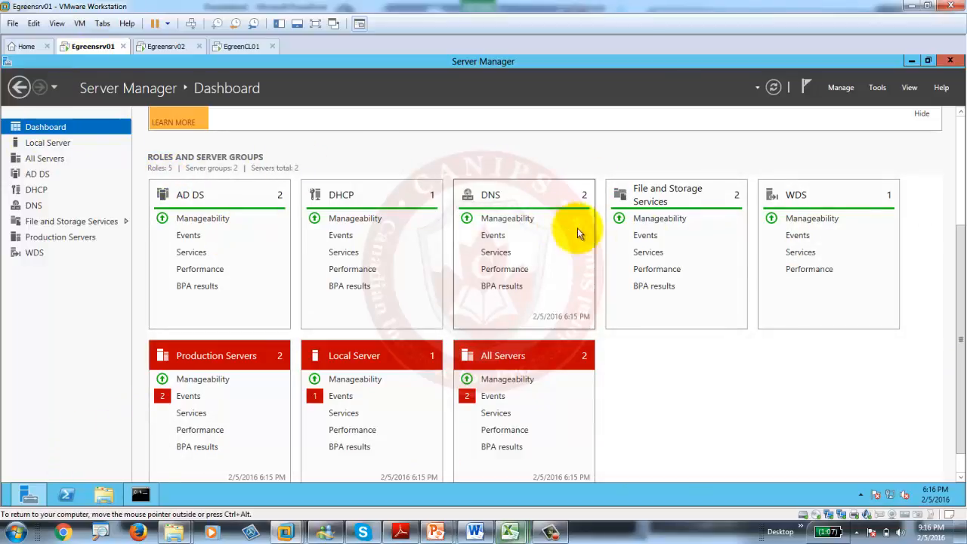
{"action": "left_click_drag", "start_coordinate": [963, 291], "coordinate": [958, 135]}
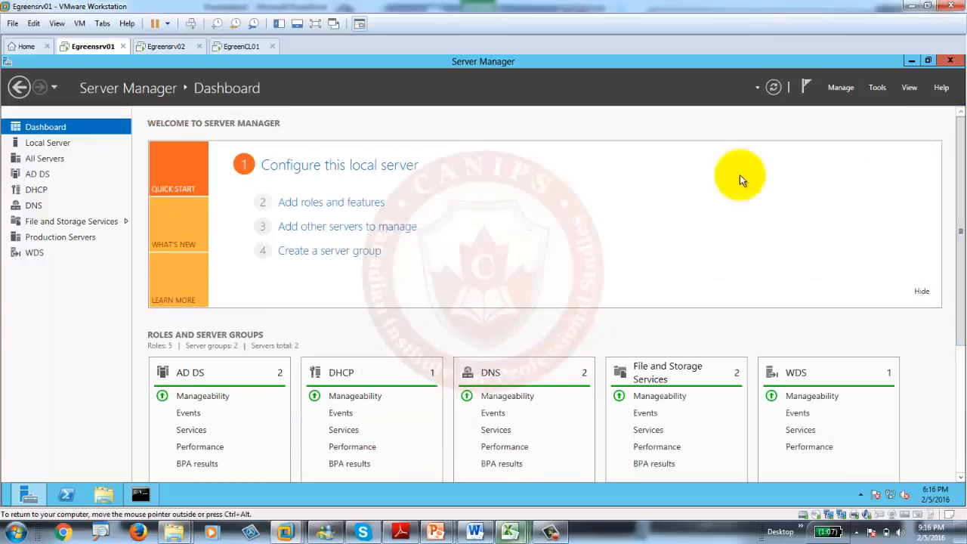
{"action": "left_click", "coordinate": [32, 160]}
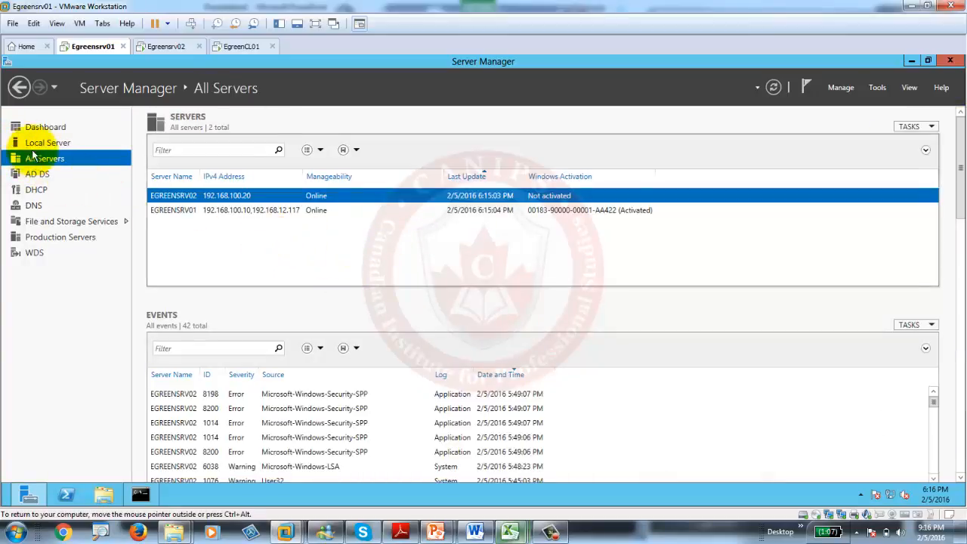
{"action": "left_click", "coordinate": [24, 128]}
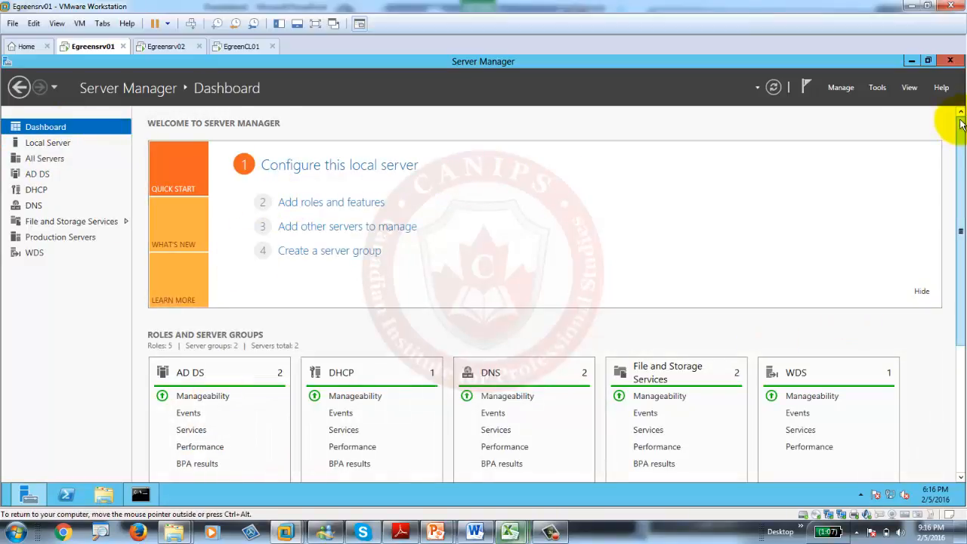
{"action": "left_click_drag", "start_coordinate": [951, 184], "coordinate": [952, 291]}
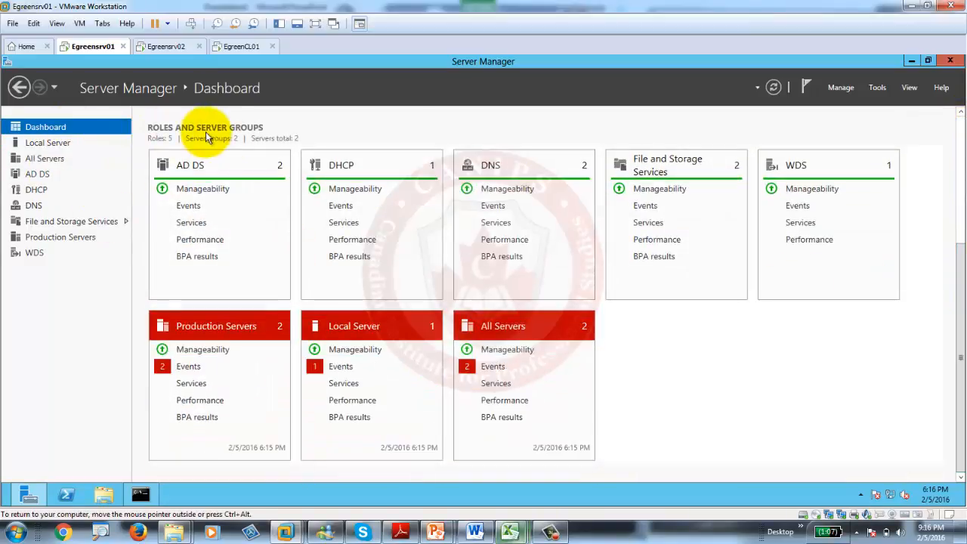
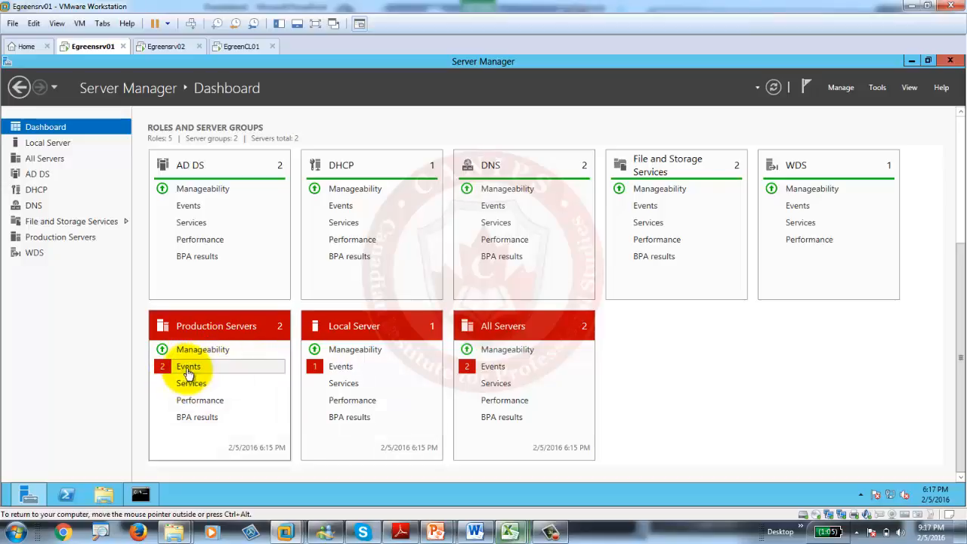
Step: Inspect the event details of the Production Servers group, widening the Source column, and close the detail view
{"action": "left_click", "coordinate": [188, 367]}
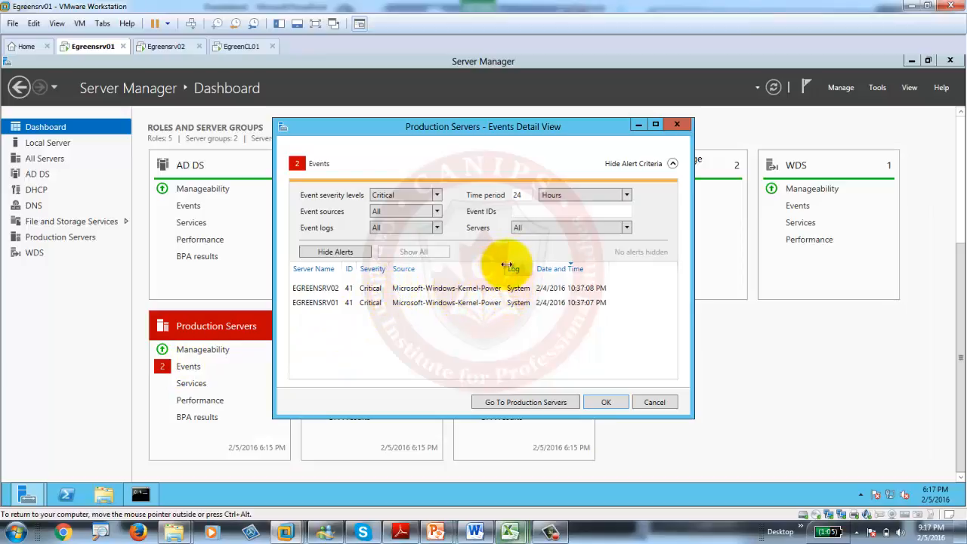
{"action": "left_click_drag", "start_coordinate": [505, 265], "coordinate": [538, 268]}
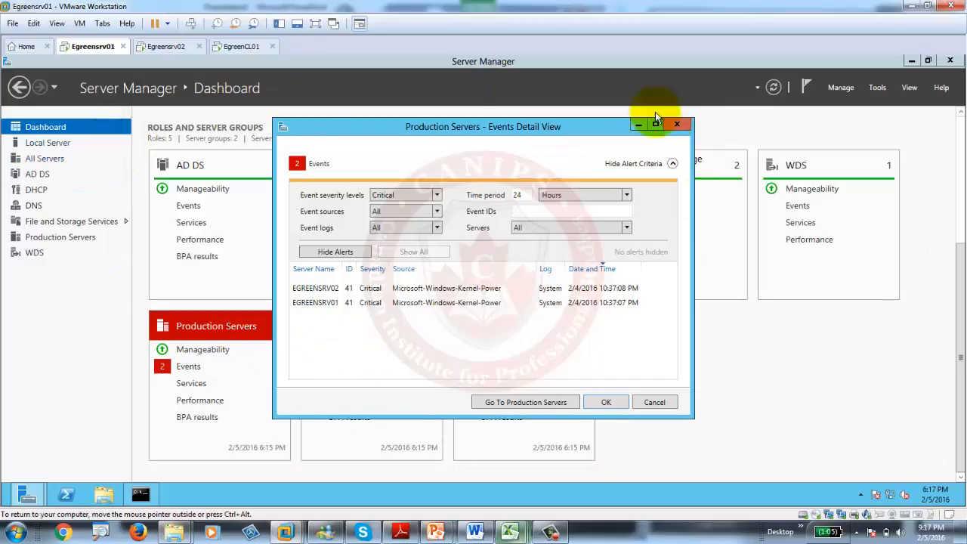
{"action": "left_click", "coordinate": [677, 125]}
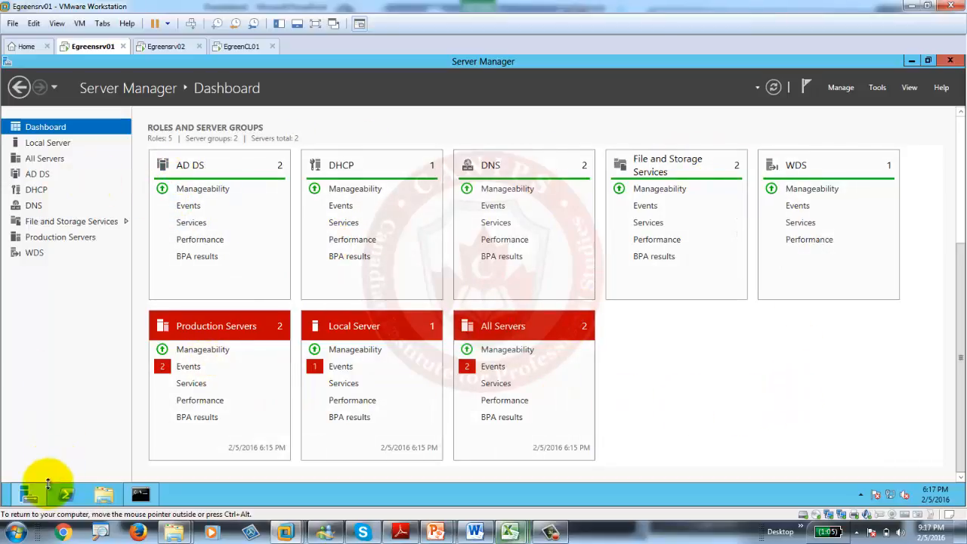
Step: Revisit the Local Server and All Servers pages and return to the Dashboard's roles and server groups
{"action": "mouse_move", "coordinate": [3, 505]}
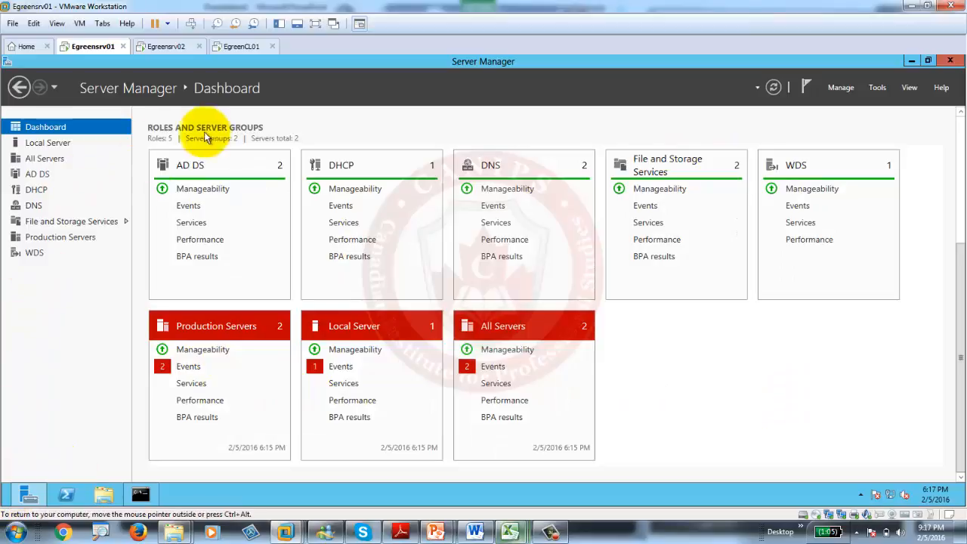
{"action": "left_click", "coordinate": [39, 143]}
{"action": "left_click", "coordinate": [39, 158]}
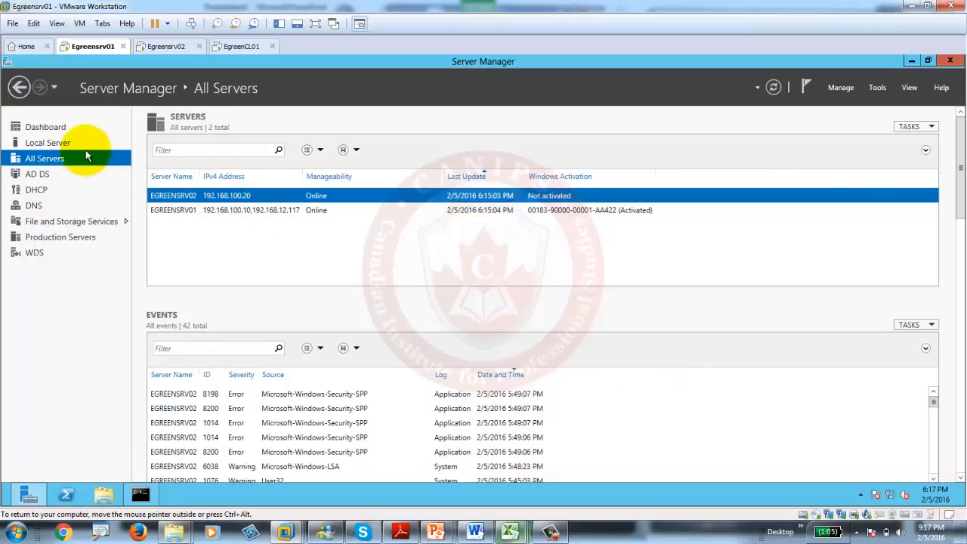
{"action": "left_click", "coordinate": [60, 143]}
{"action": "left_click", "coordinate": [54, 125]}
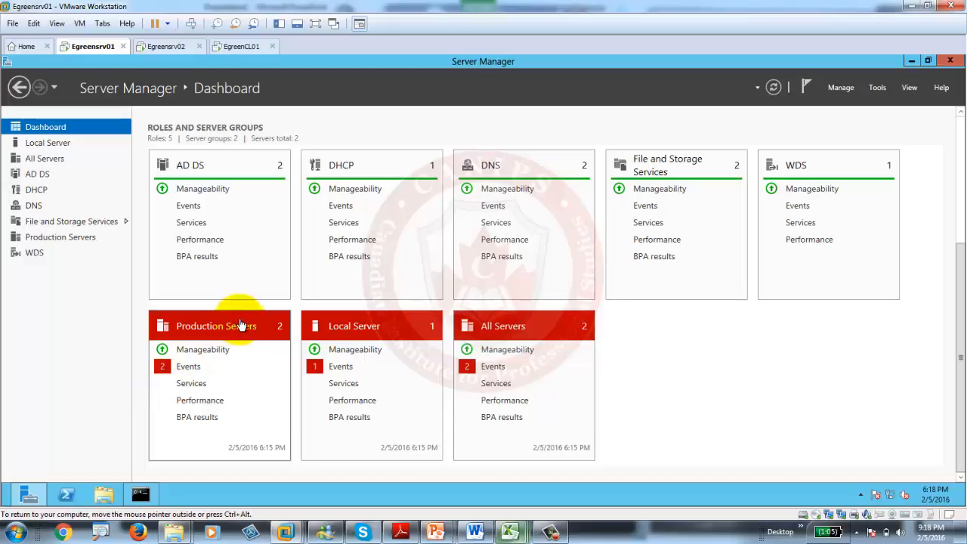
{"action": "scroll", "coordinate": [340, 132], "scroll_direction": "up", "scroll_amount": 1}
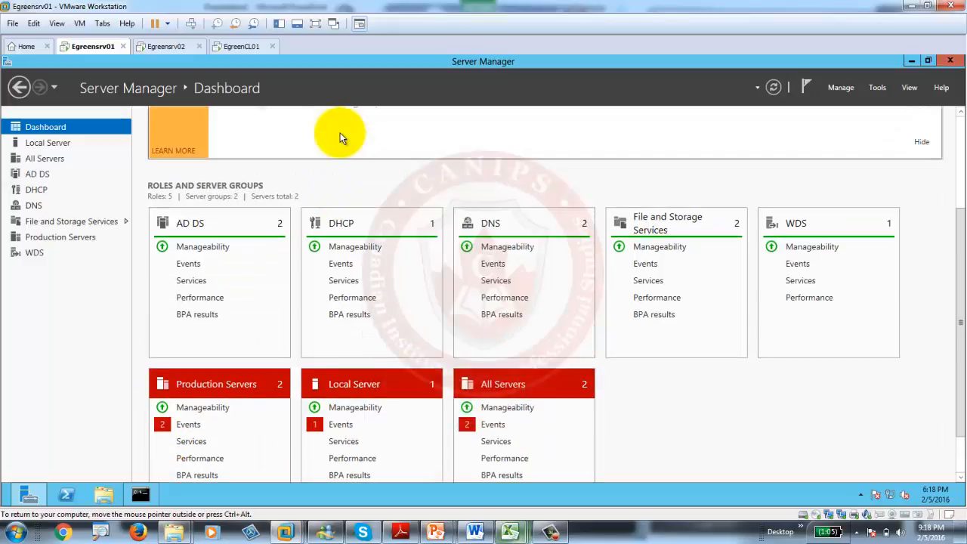
Step: Start adding roles and features with the default installation type and EGREENSRV02.Egreen.pri as the destination server
{"action": "left_click", "coordinate": [840, 89]}
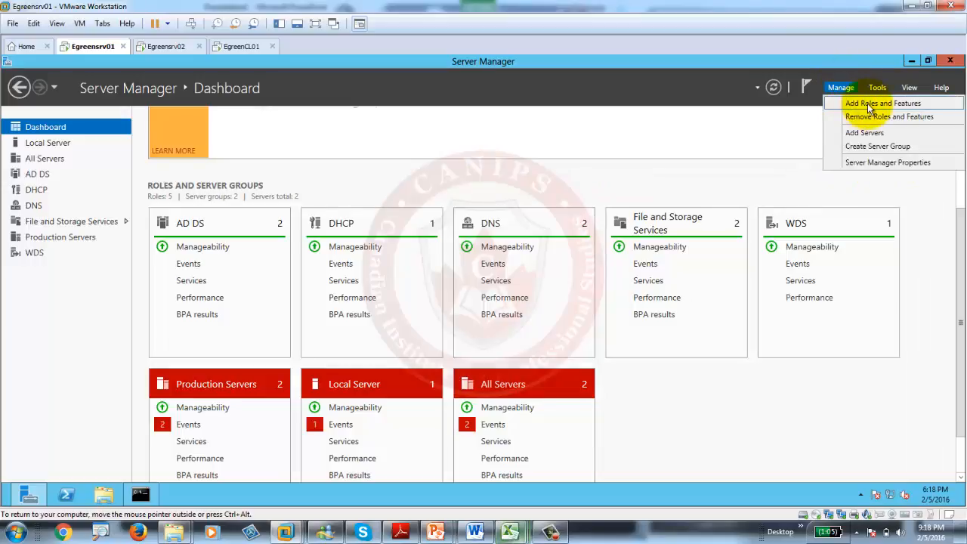
{"action": "left_click", "coordinate": [868, 104]}
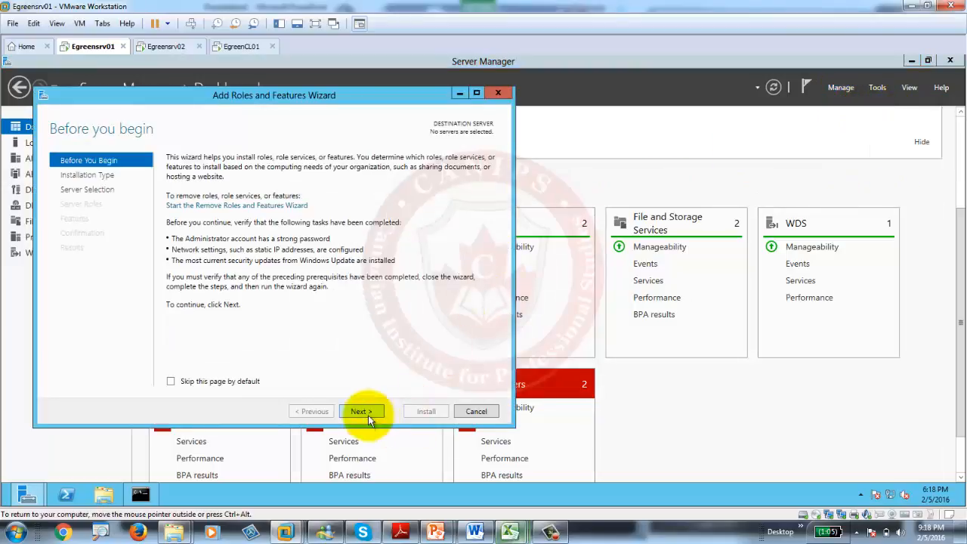
{"action": "left_click", "coordinate": [373, 411]}
{"action": "left_click", "coordinate": [361, 411]}
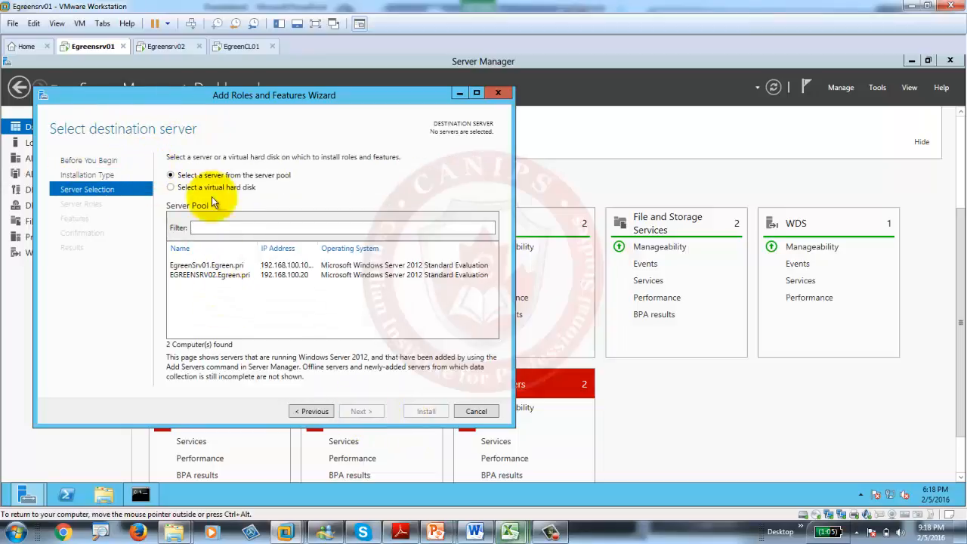
{"action": "left_click", "coordinate": [224, 276]}
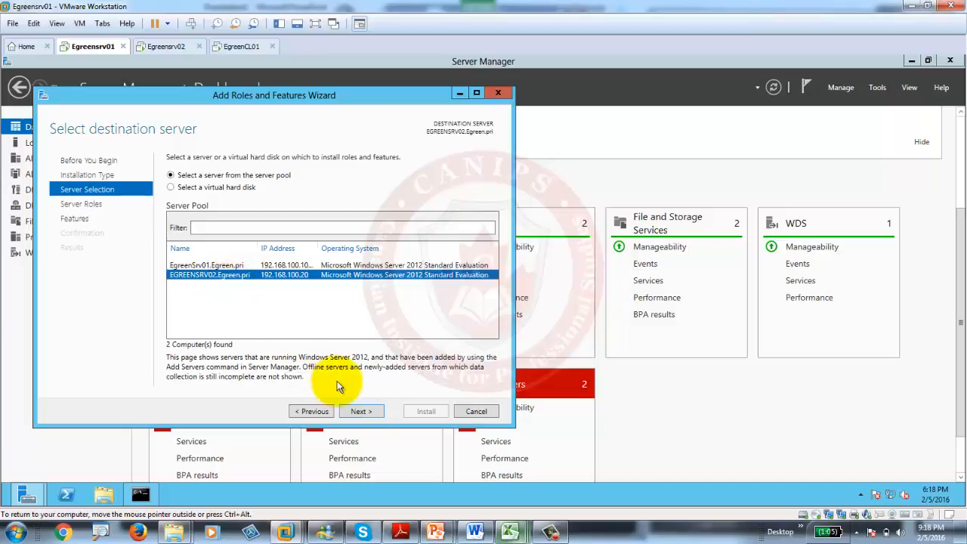
{"action": "left_click", "coordinate": [362, 411]}
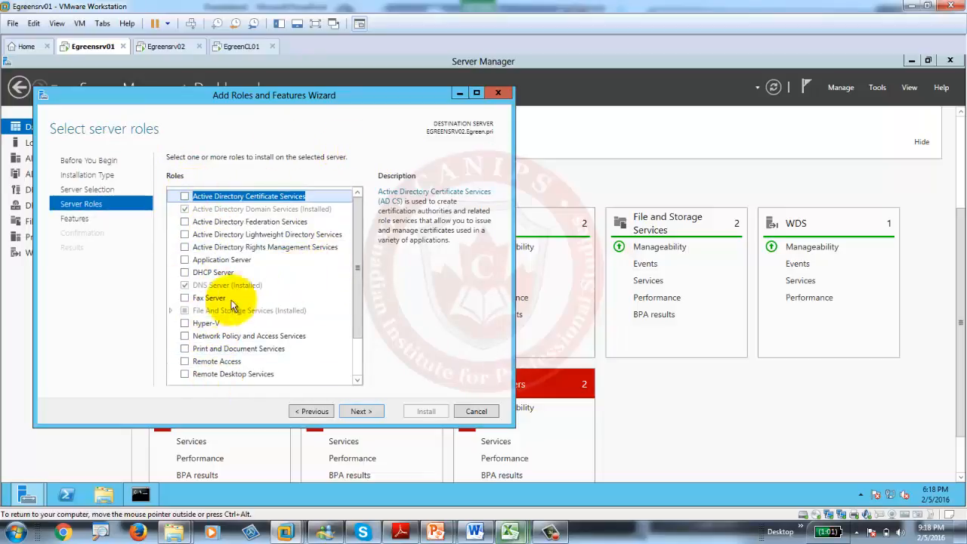
Step: Select the Fax Server role with its required features, keep the default features and Print Server role service, and proceed to the installation confirmation
{"action": "left_click", "coordinate": [185, 297]}
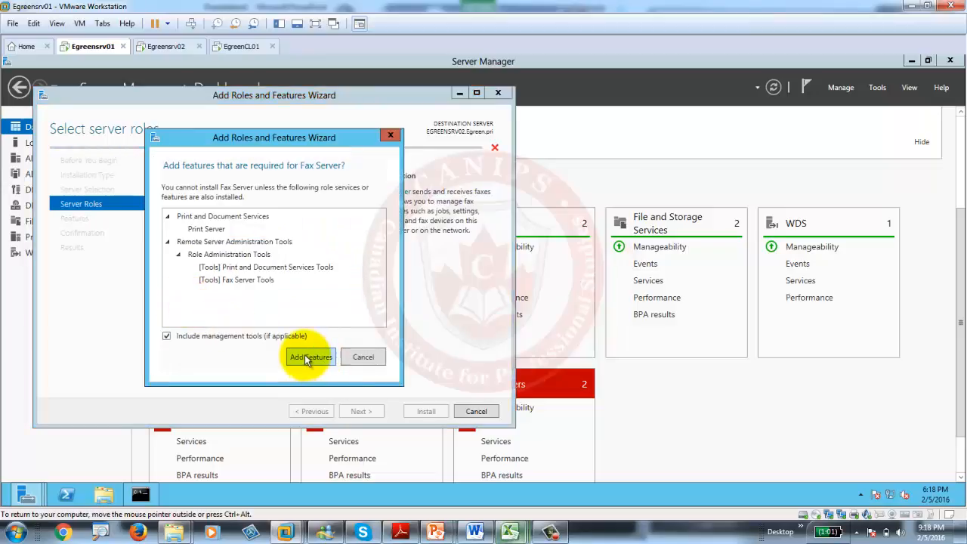
{"action": "left_click", "coordinate": [306, 359]}
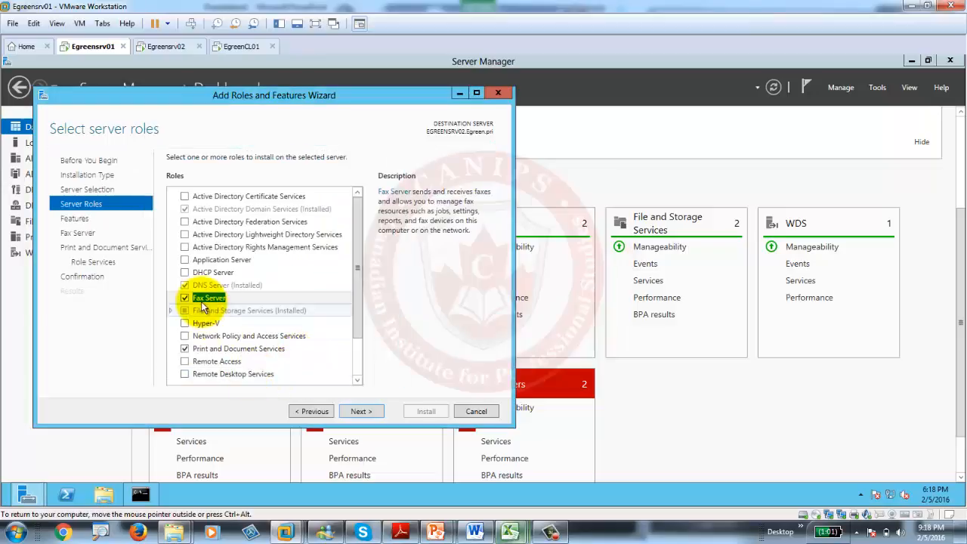
{"action": "left_click", "coordinate": [361, 410]}
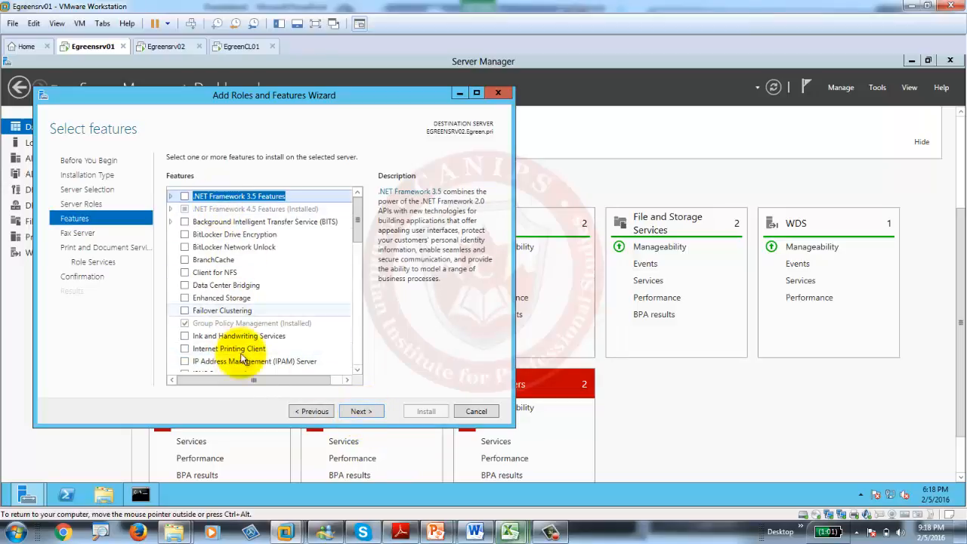
{"action": "left_click", "coordinate": [357, 410]}
{"action": "left_click", "coordinate": [357, 411]}
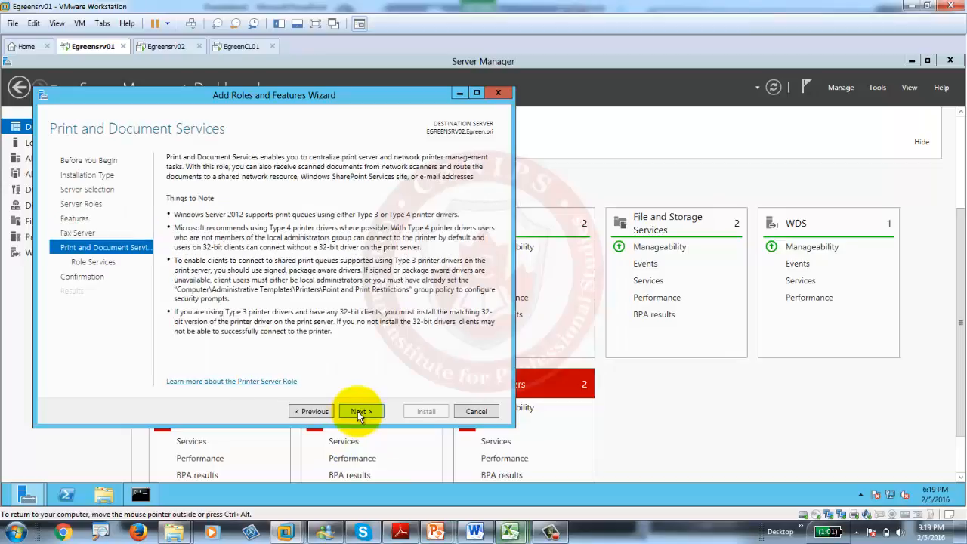
{"action": "left_click", "coordinate": [357, 410]}
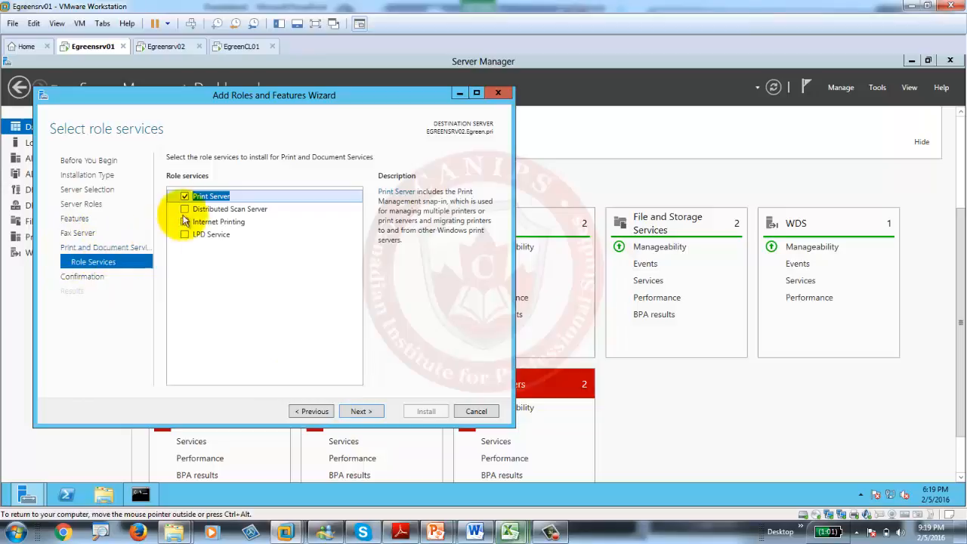
{"action": "left_click", "coordinate": [366, 412]}
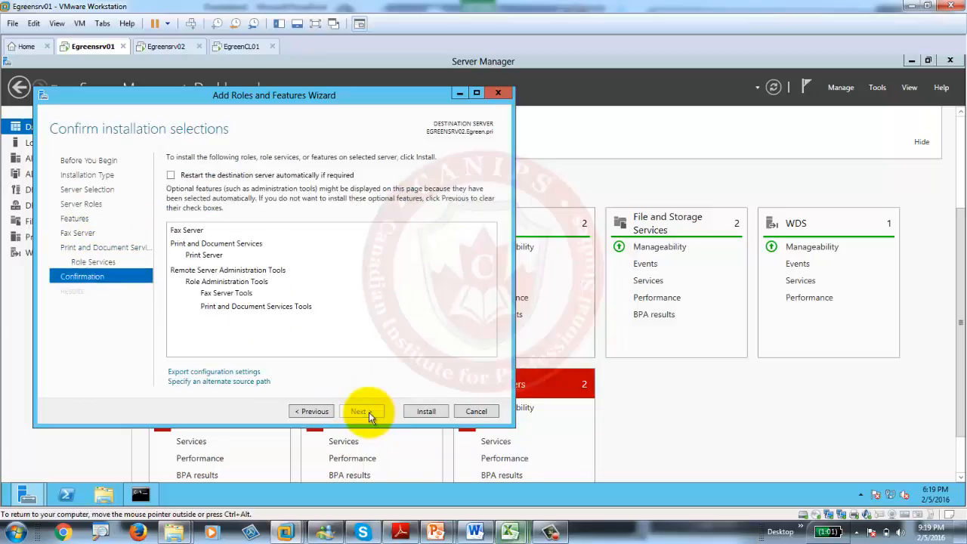
Step: Start installing the Fax Server role on EGREENSRV02 and move the wizard window clear of the navigation pane
{"action": "left_click", "coordinate": [171, 175]}
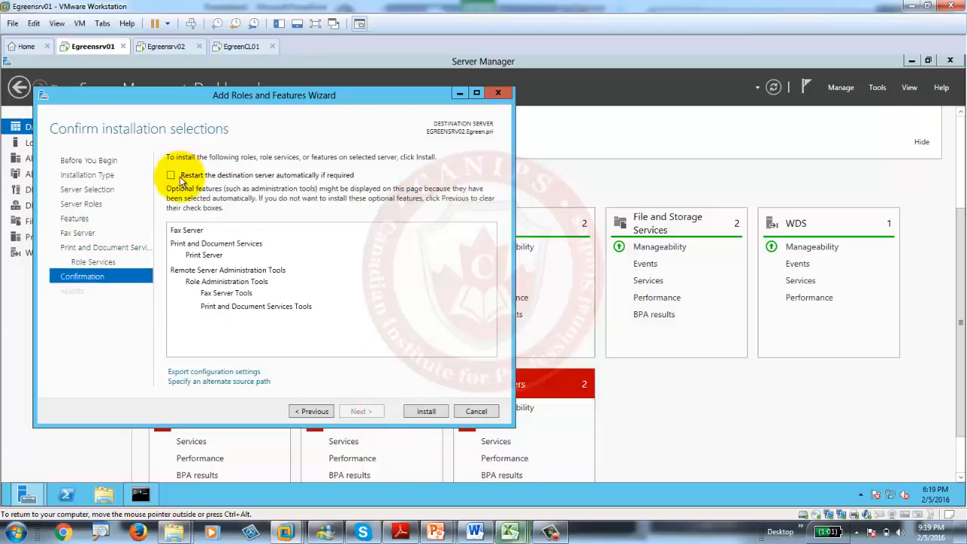
{"action": "left_click", "coordinate": [425, 412]}
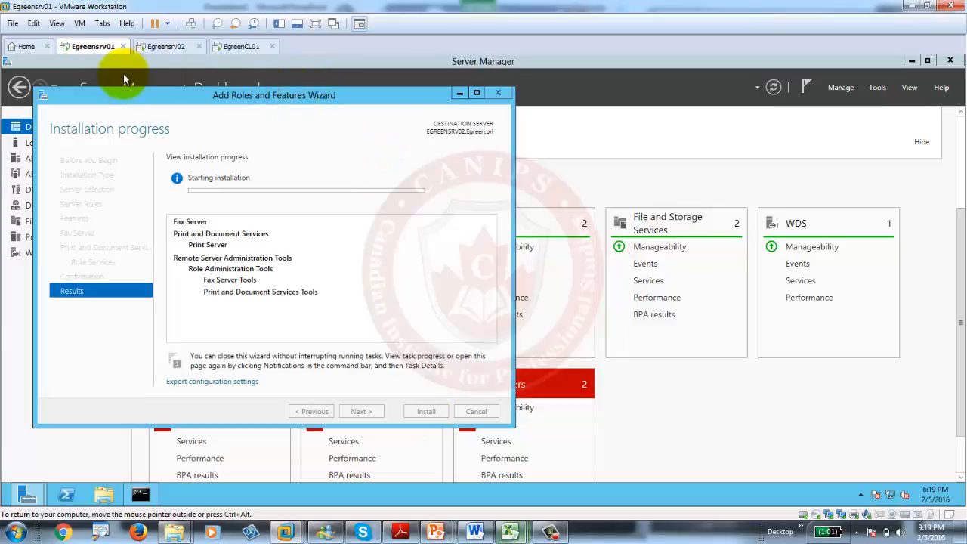
{"action": "left_click_drag", "start_coordinate": [223, 102], "coordinate": [403, 129]}
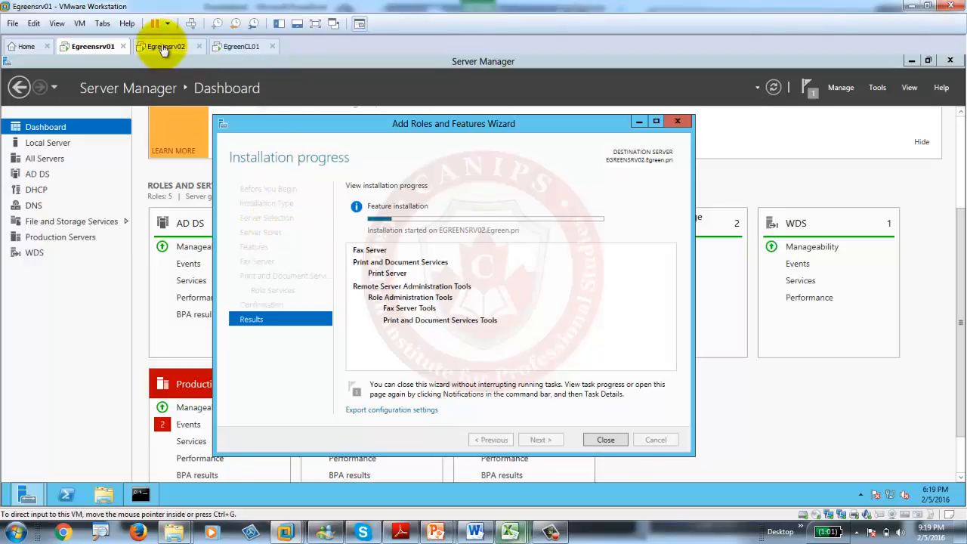
Step: Switch to Egreensrv02, refresh its All Servers page, check its task notifications, and return to Egreensrv01's installation progress
{"action": "left_click", "coordinate": [164, 48]}
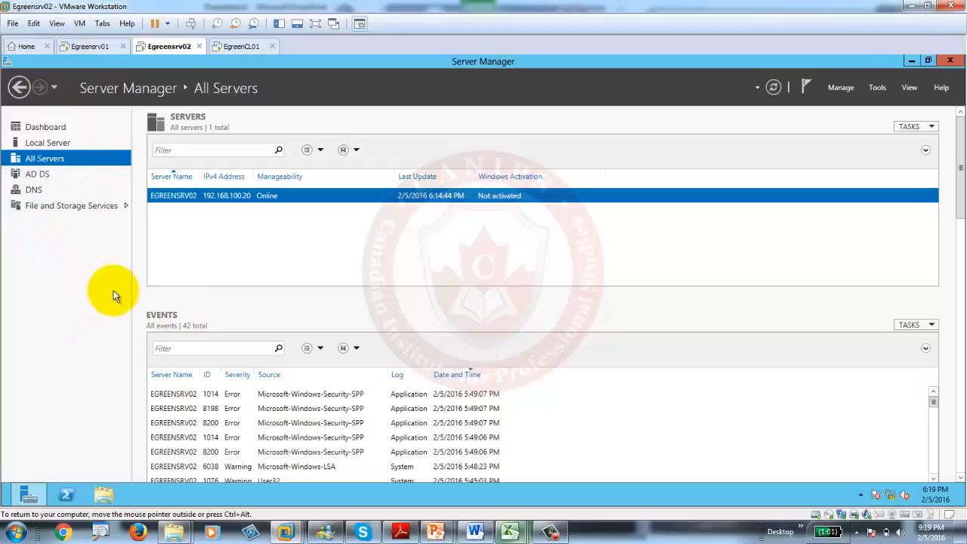
{"action": "left_click", "coordinate": [773, 88]}
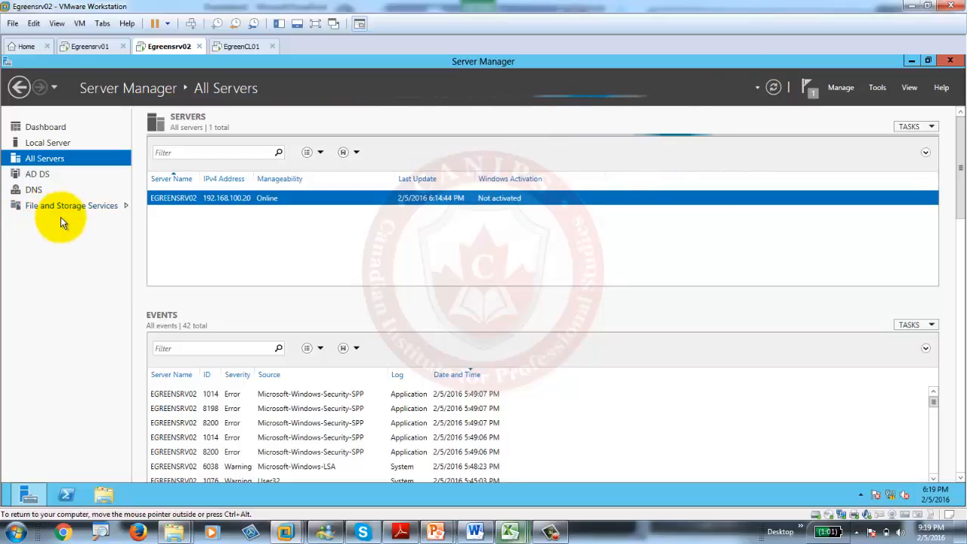
{"action": "left_click", "coordinate": [808, 93]}
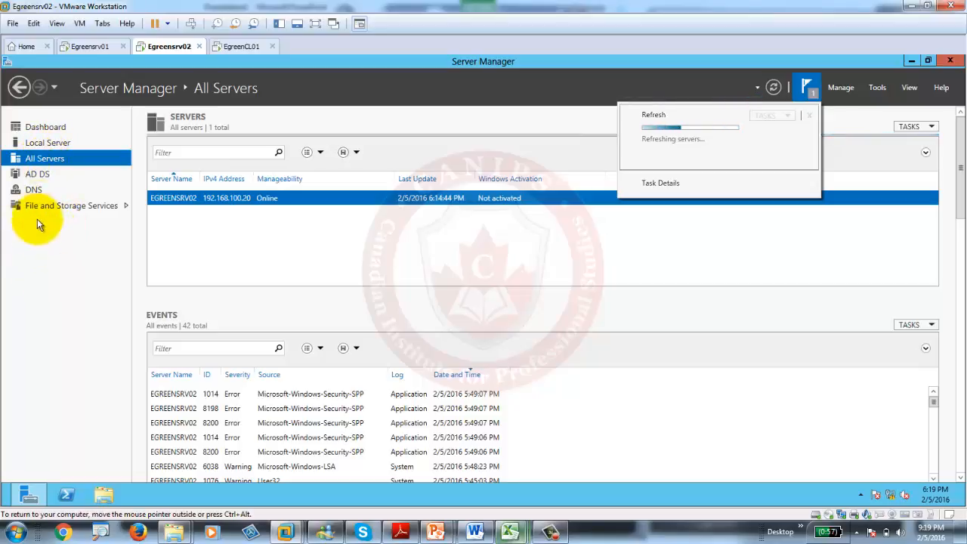
{"action": "left_click", "coordinate": [87, 46]}
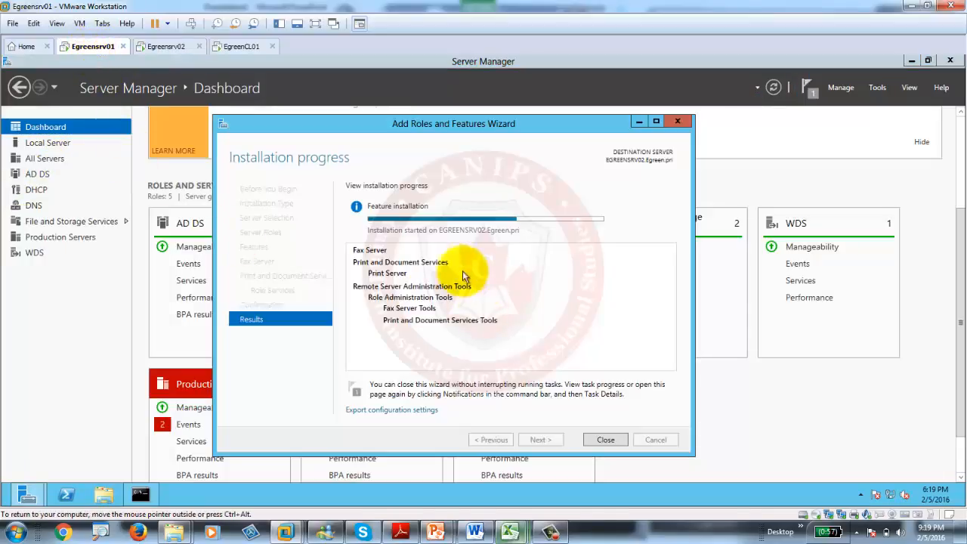
{"action": "left_click", "coordinate": [777, 169]}
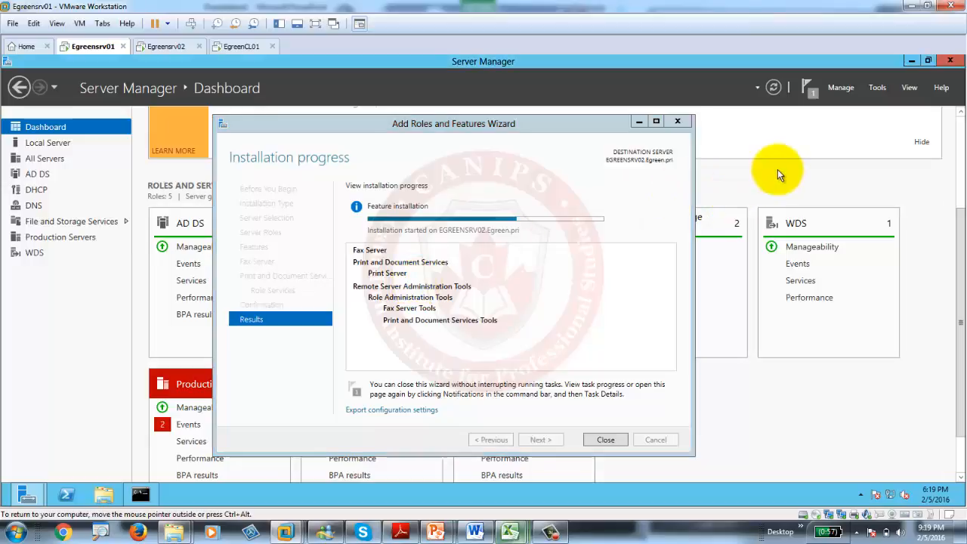
Step: Review the available administrative tools, open the DHCP console, inspect the server's IPv4 node, and close the console
{"action": "left_click", "coordinate": [877, 88]}
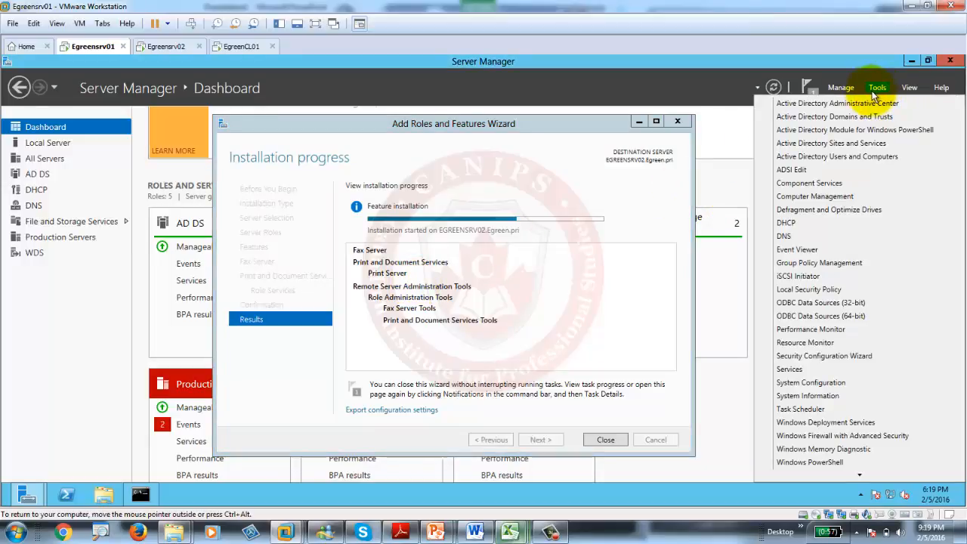
{"action": "scroll", "coordinate": [831, 434], "scroll_direction": "down", "scroll_amount": 1}
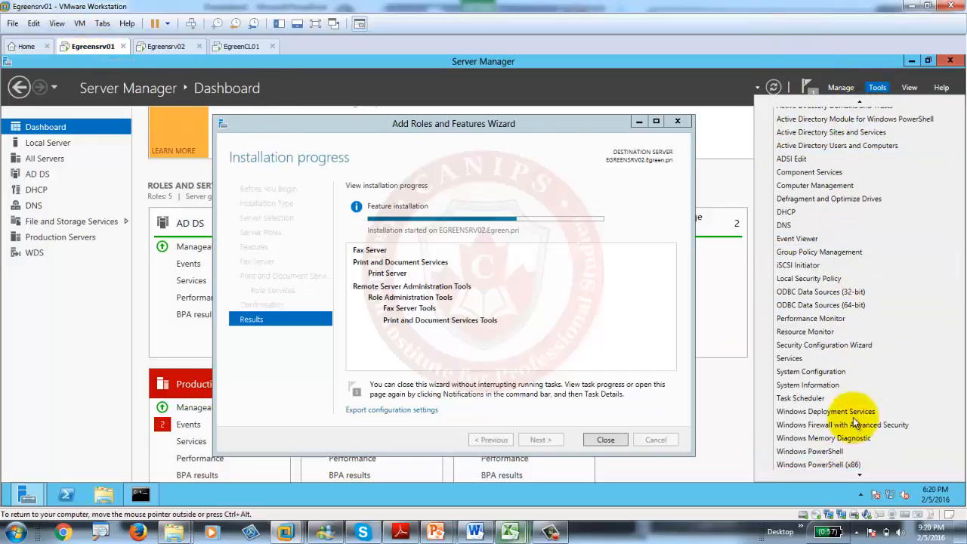
{"action": "scroll", "coordinate": [853, 412], "scroll_direction": "up", "scroll_amount": 1}
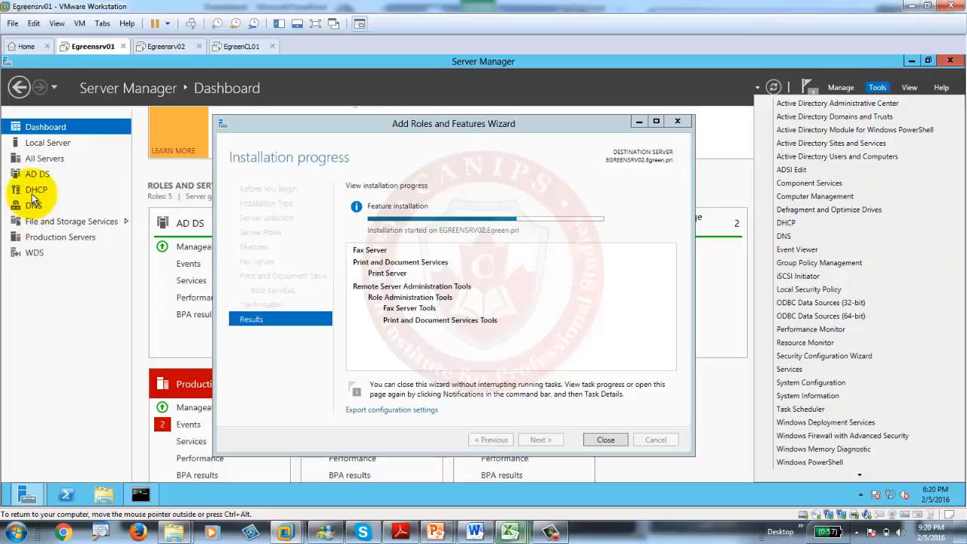
{"action": "left_click", "coordinate": [786, 223]}
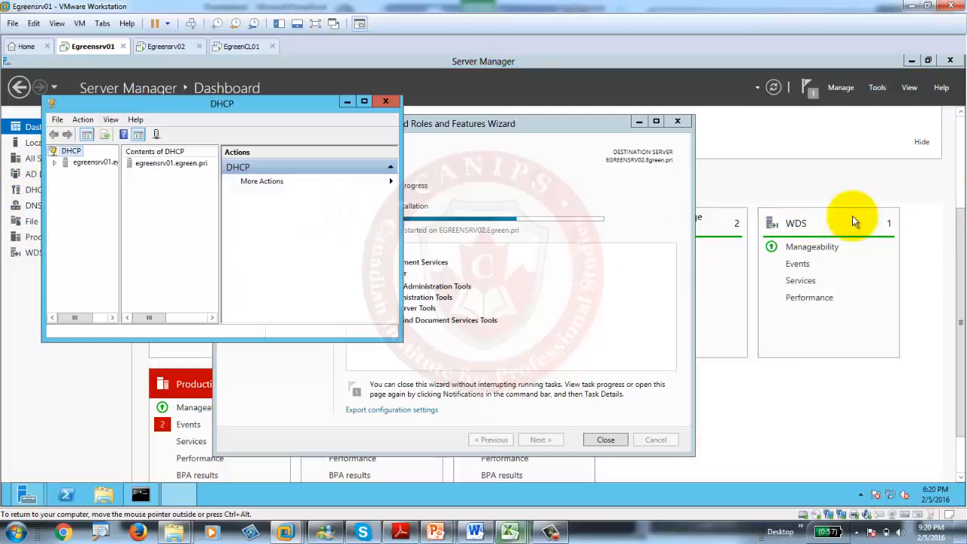
{"action": "left_click", "coordinate": [54, 163]}
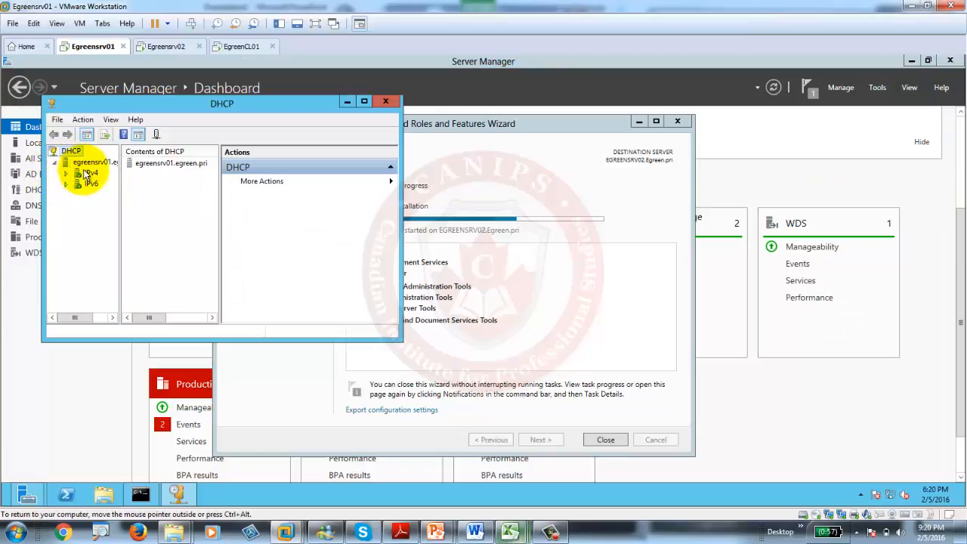
{"action": "left_click", "coordinate": [66, 174]}
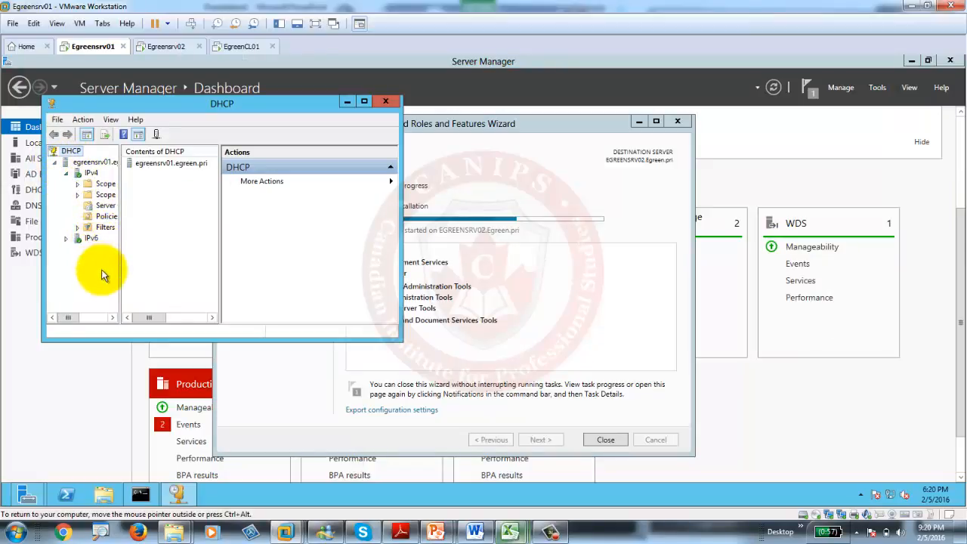
{"action": "left_click", "coordinate": [386, 102]}
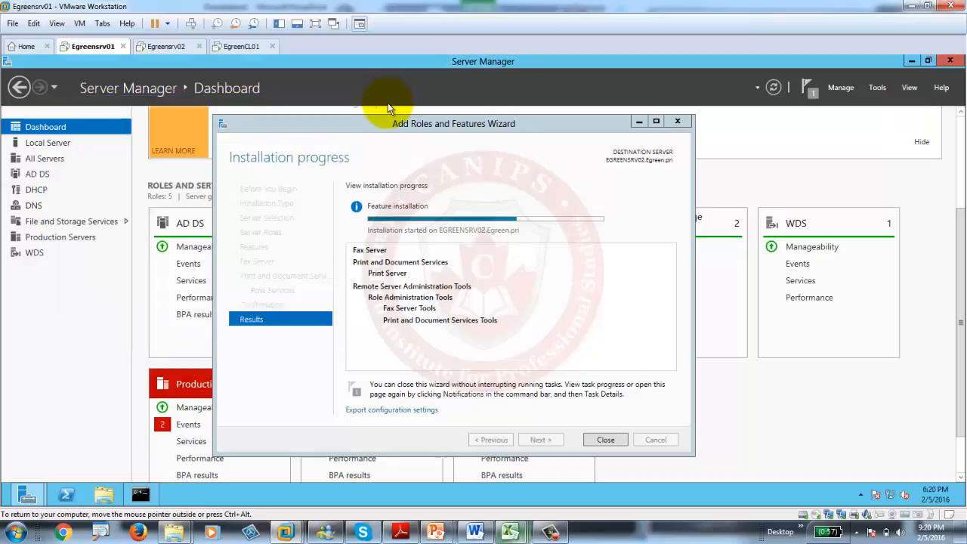
Step: Enlarge the Server Manager display to 125% and set it back to 100%
{"action": "left_click", "coordinate": [878, 88]}
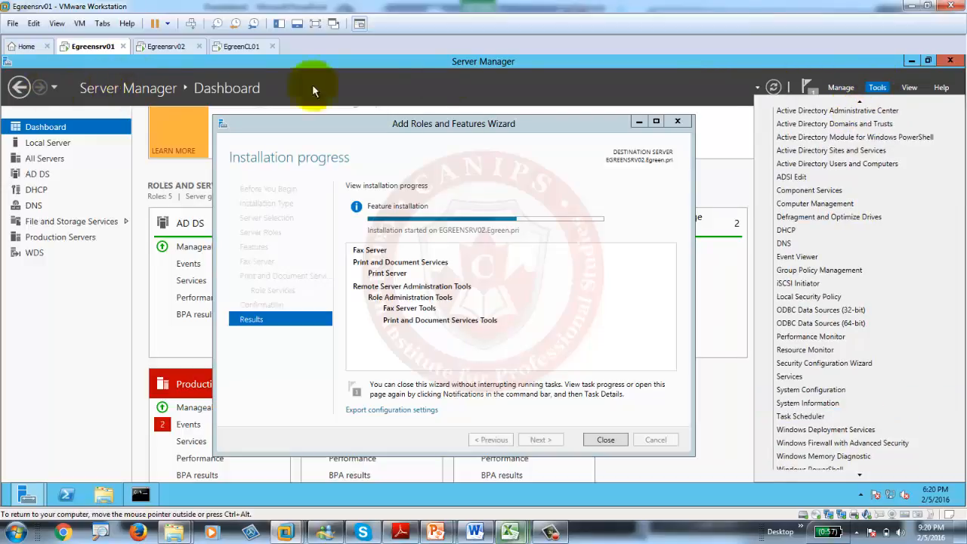
{"action": "mouse_move", "coordinate": [912, 93]}
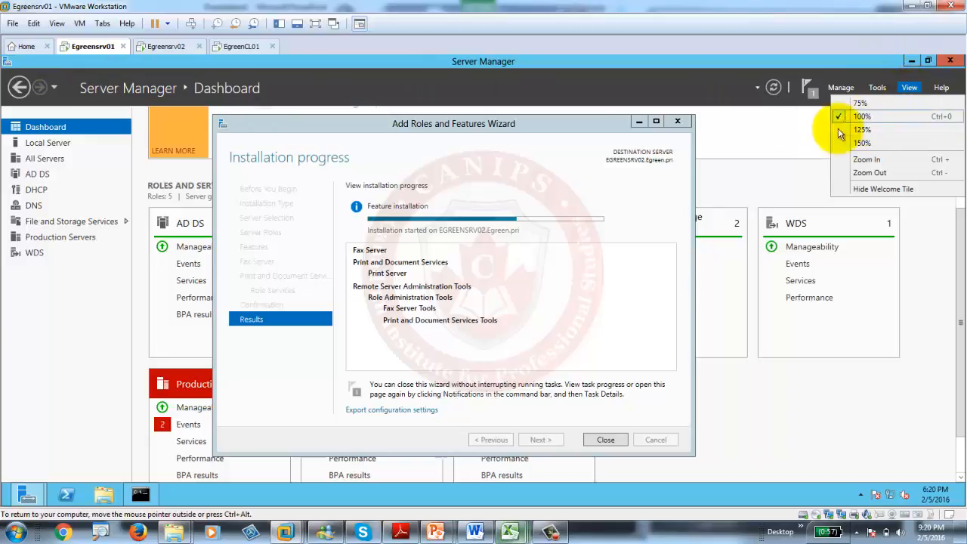
{"action": "left_click", "coordinate": [867, 133]}
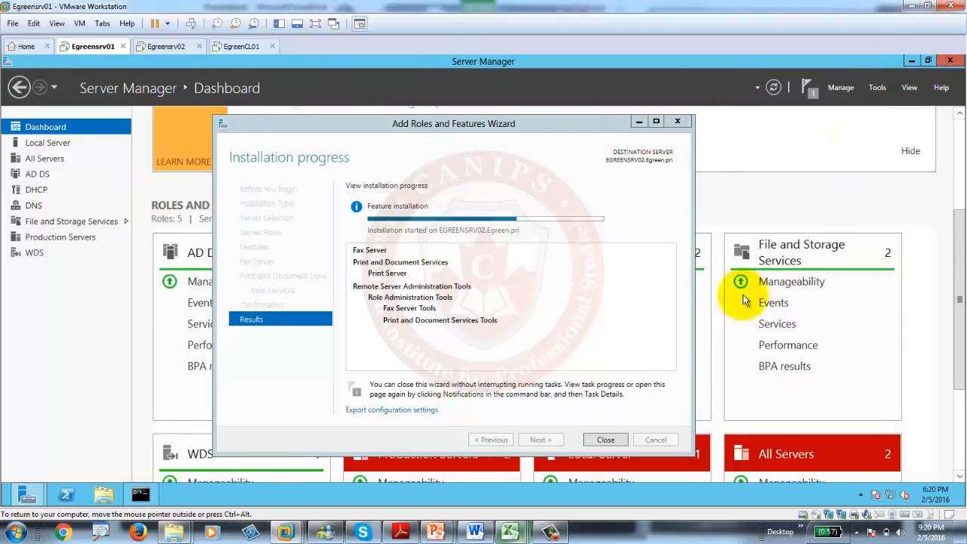
{"action": "left_click", "coordinate": [908, 87]}
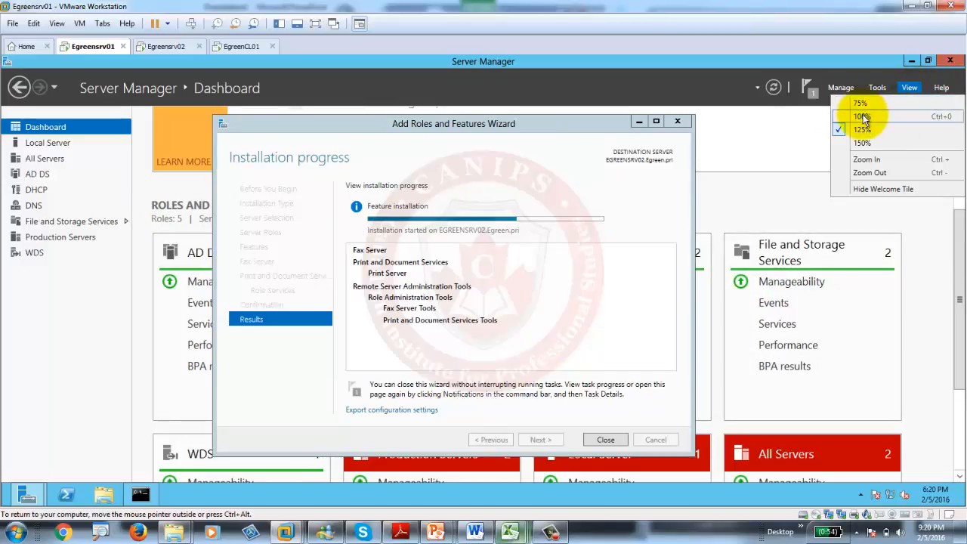
{"action": "left_click", "coordinate": [863, 117]}
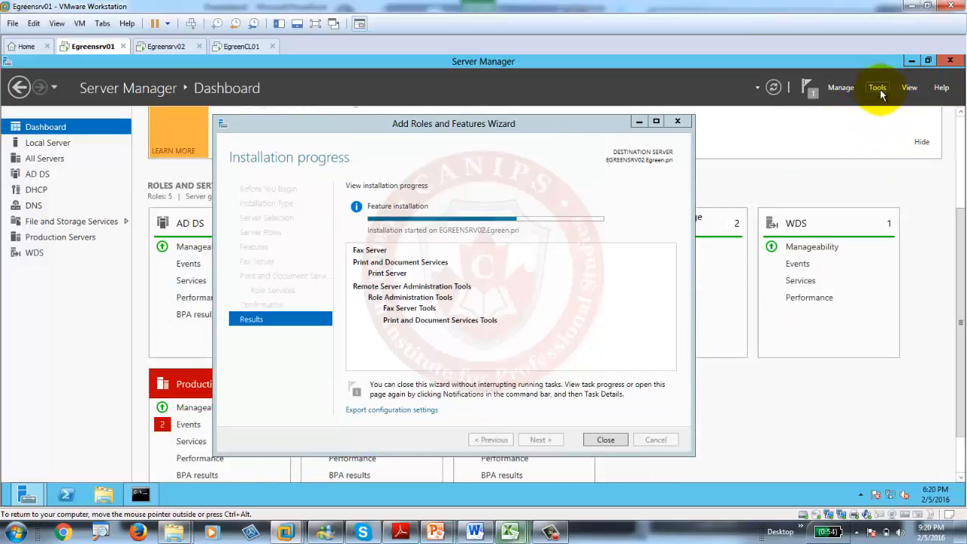
Step: Zoom the Server Manager display in one level and back out again
{"action": "left_click", "coordinate": [877, 86]}
{"action": "left_click", "coordinate": [909, 86]}
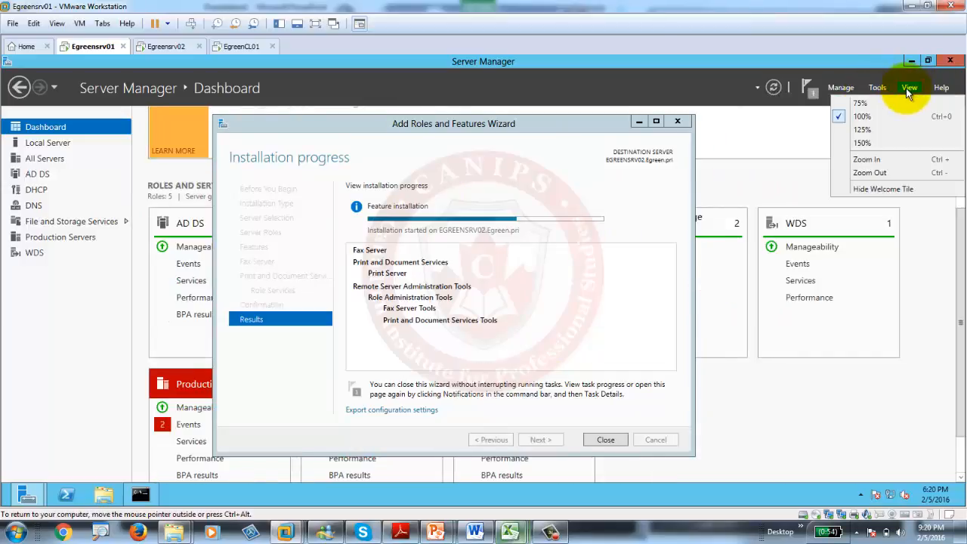
{"action": "left_click", "coordinate": [881, 161]}
{"action": "left_click", "coordinate": [908, 86]}
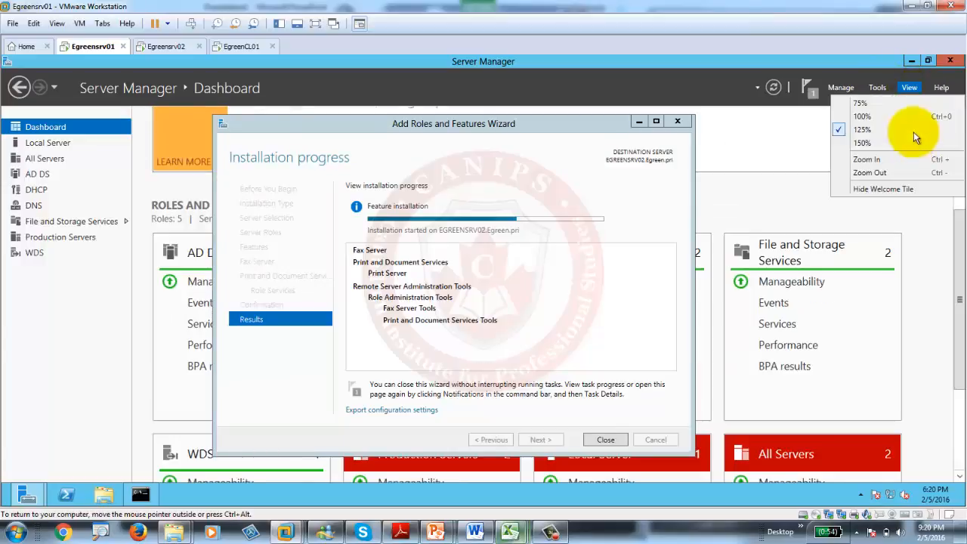
{"action": "left_click", "coordinate": [907, 173]}
Step: Hide the Dashboard's Welcome tile and show it again
{"action": "left_click", "coordinate": [910, 87]}
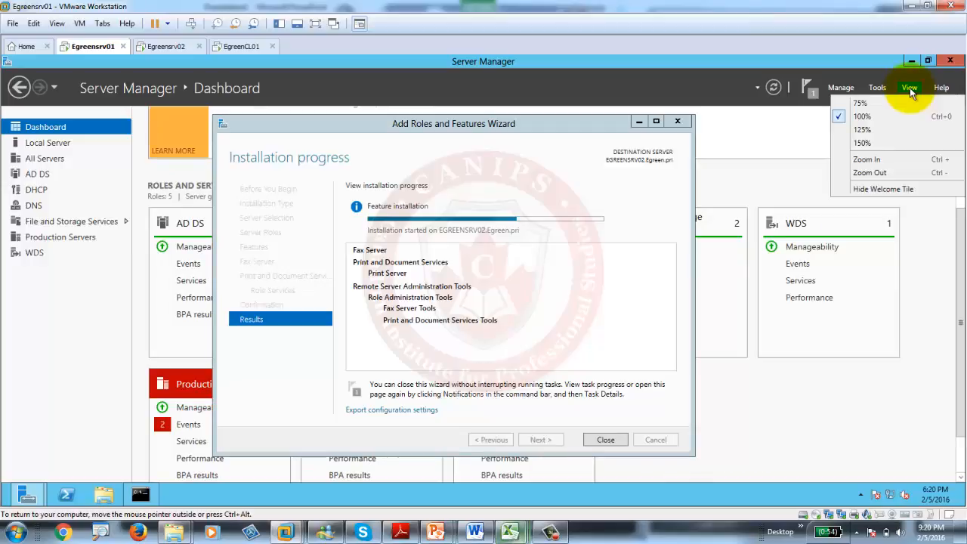
{"action": "left_click", "coordinate": [883, 189]}
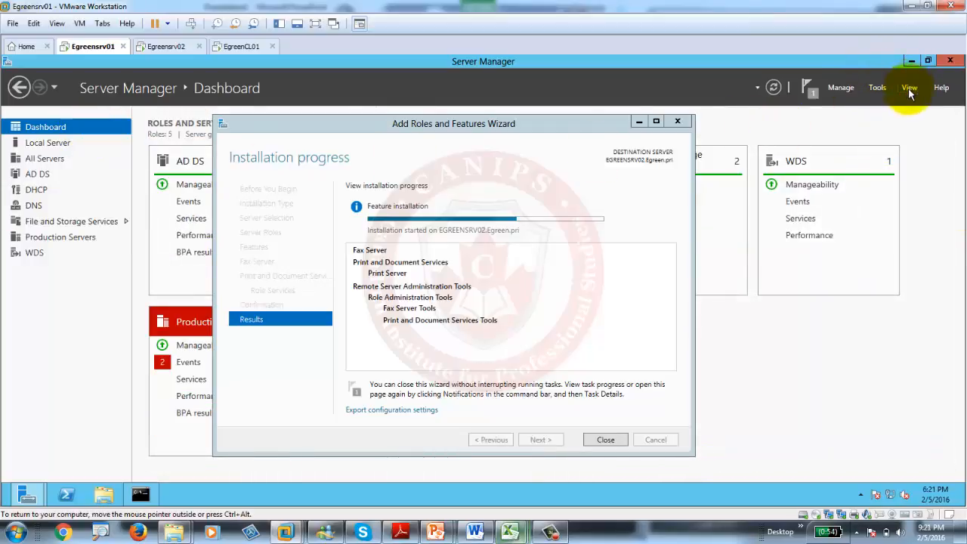
{"action": "left_click", "coordinate": [909, 89]}
{"action": "left_click", "coordinate": [891, 189]}
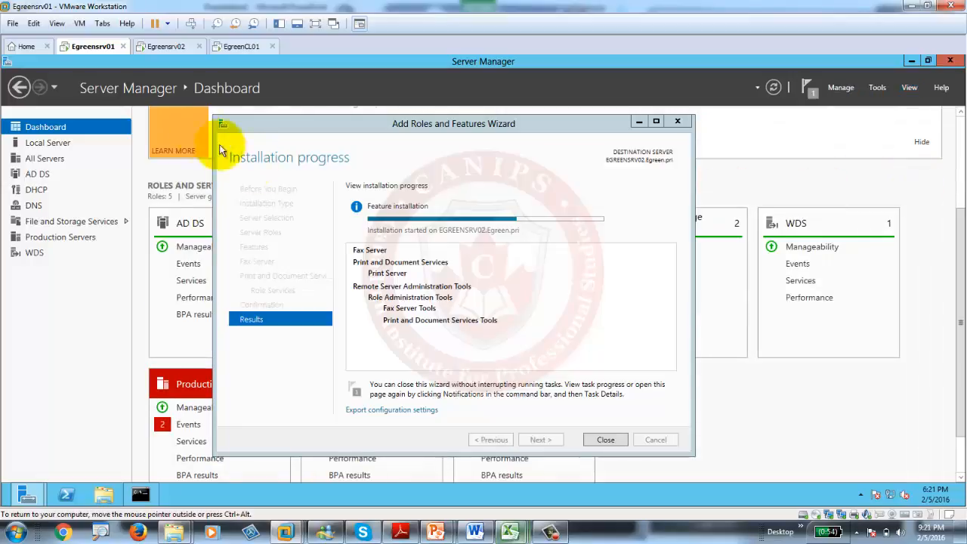
{"action": "scroll", "coordinate": [959, 190], "scroll_direction": "up", "scroll_amount": 3}
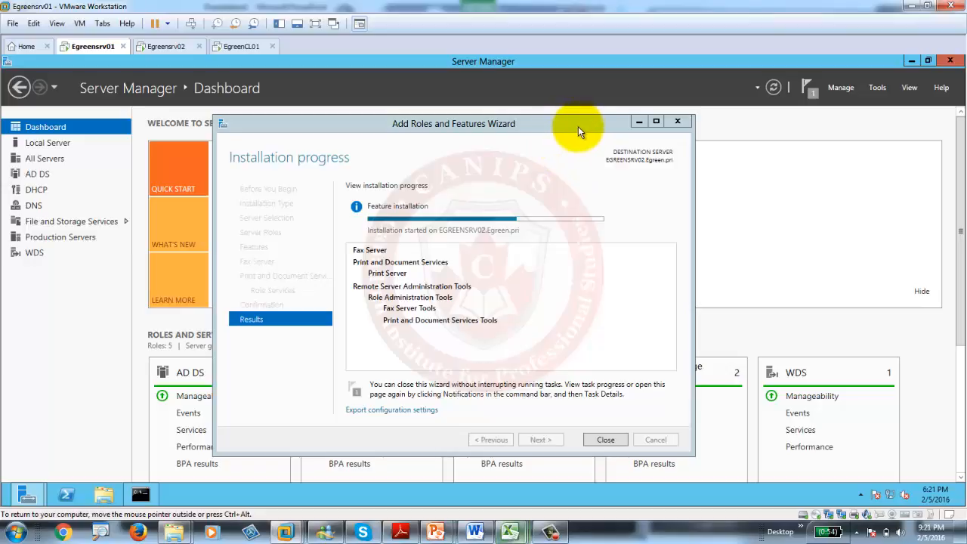
Step: Minimize the Add Roles and Features Wizard and hide the Welcome tile on the Dashboard
{"action": "left_click", "coordinate": [638, 122]}
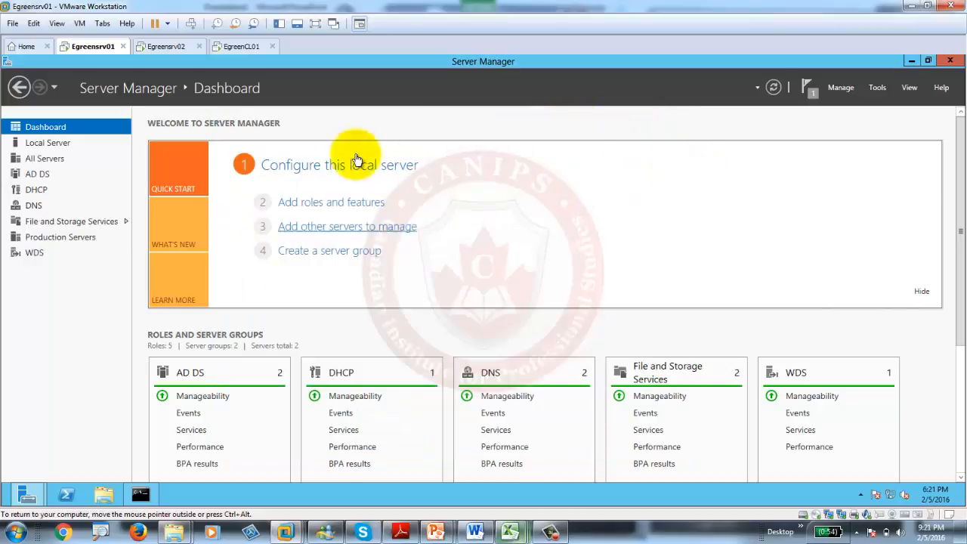
{"action": "left_click", "coordinate": [877, 87]}
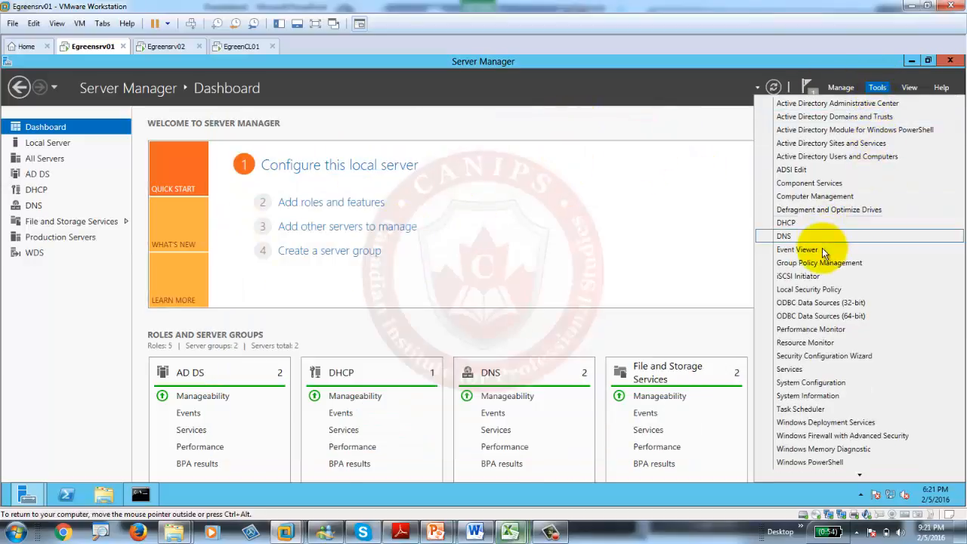
{"action": "left_click", "coordinate": [909, 87]}
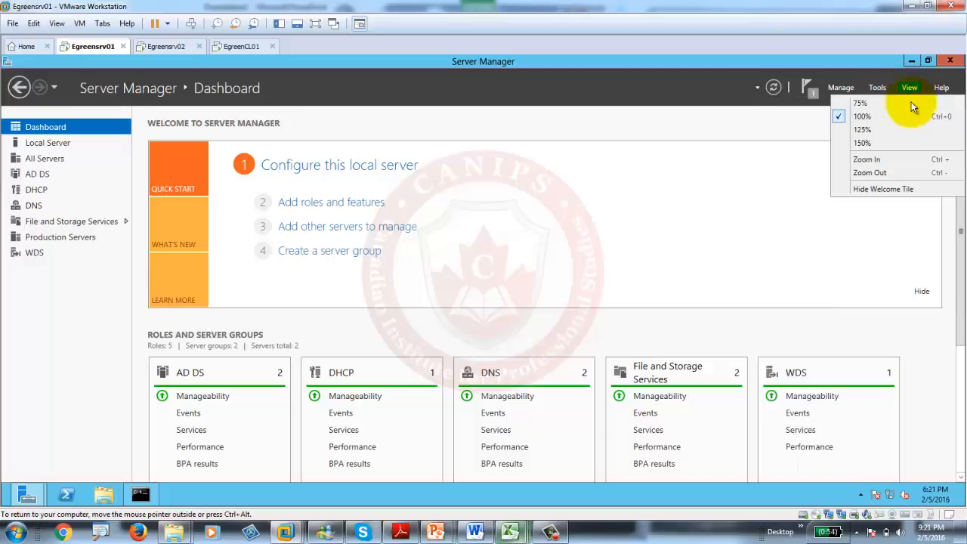
{"action": "left_click", "coordinate": [869, 190]}
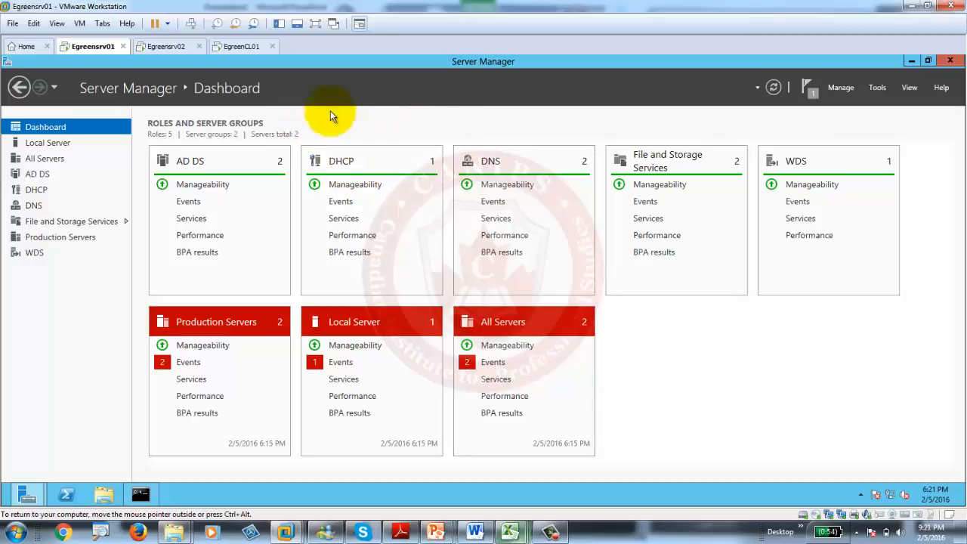
Step: Restore the Welcome tile on the Dashboard and look over the roles and server groups below it
{"action": "left_click", "coordinate": [838, 89]}
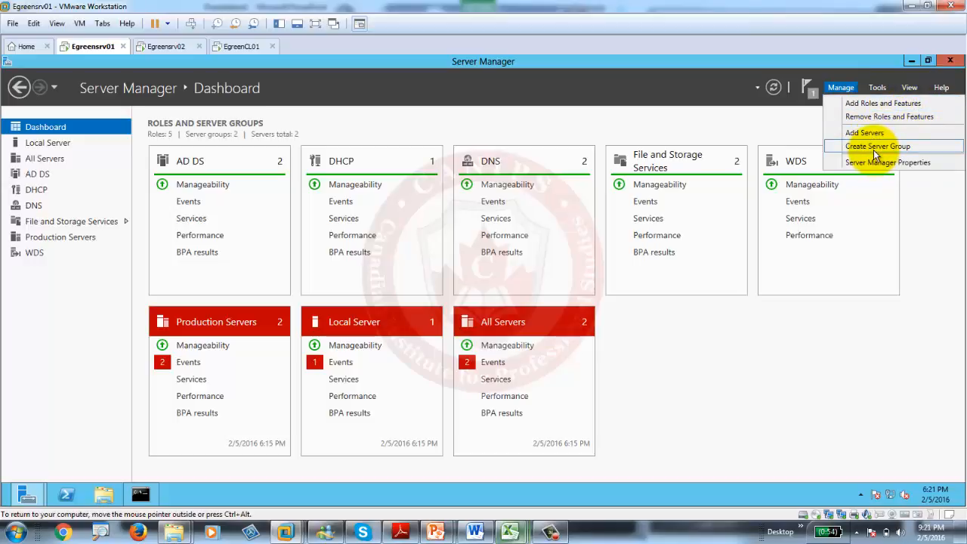
{"action": "left_click", "coordinate": [910, 89]}
{"action": "left_click", "coordinate": [910, 88]}
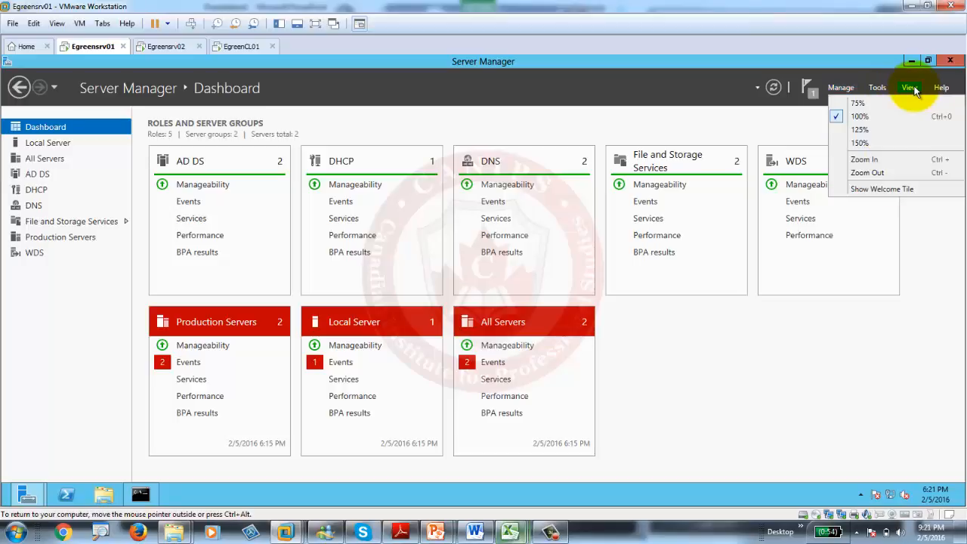
{"action": "left_click", "coordinate": [887, 189]}
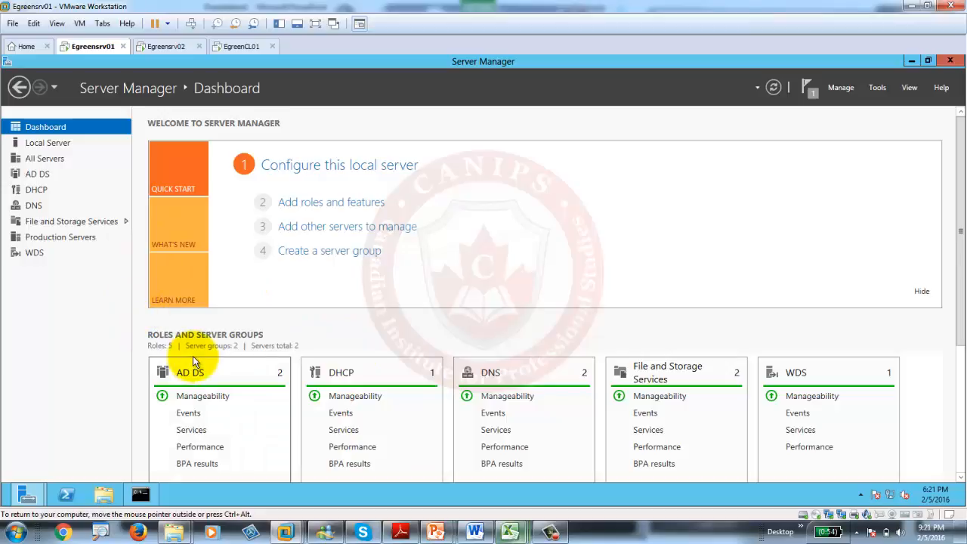
{"action": "scroll", "coordinate": [959, 226], "scroll_direction": "down", "scroll_amount": 3}
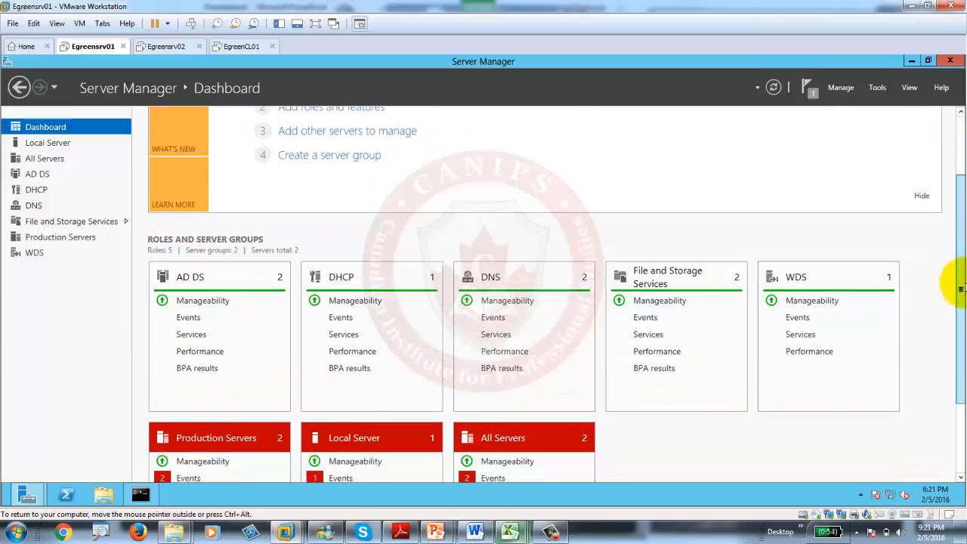
{"action": "scroll", "coordinate": [958, 188], "scroll_direction": "up", "scroll_amount": 3}
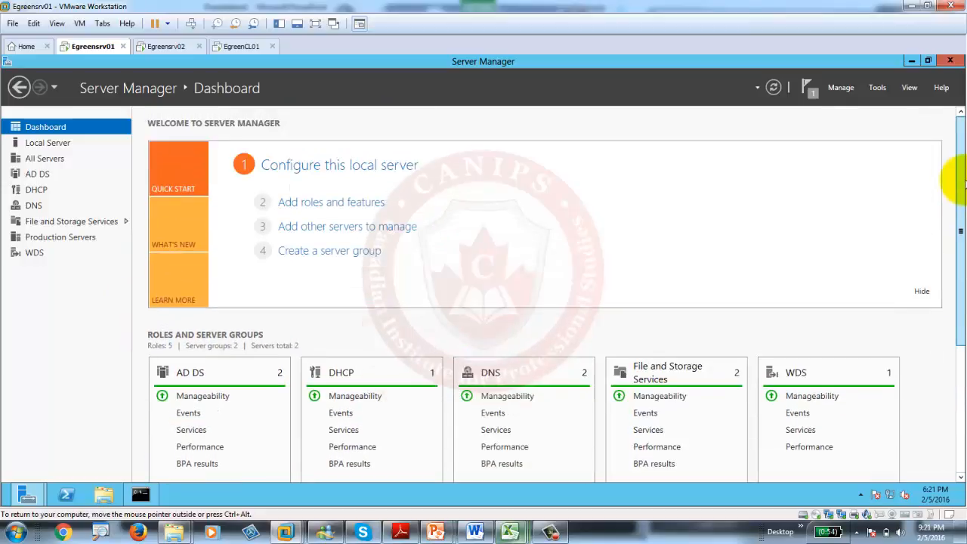
Step: View the All Servers page, look in on AD DS, and open the Local Server properties of Egreensrv01
{"action": "left_click", "coordinate": [38, 162]}
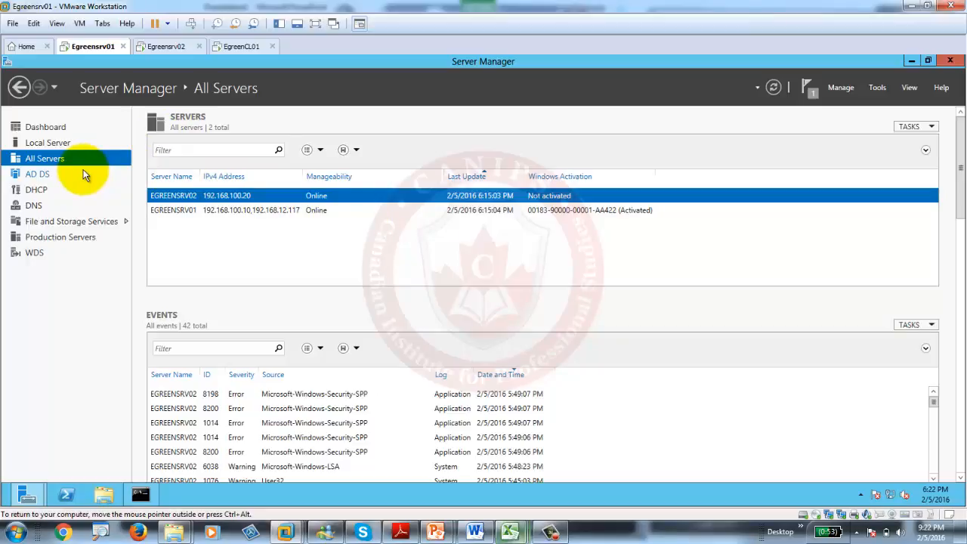
{"action": "left_click", "coordinate": [39, 175]}
{"action": "left_click", "coordinate": [43, 158]}
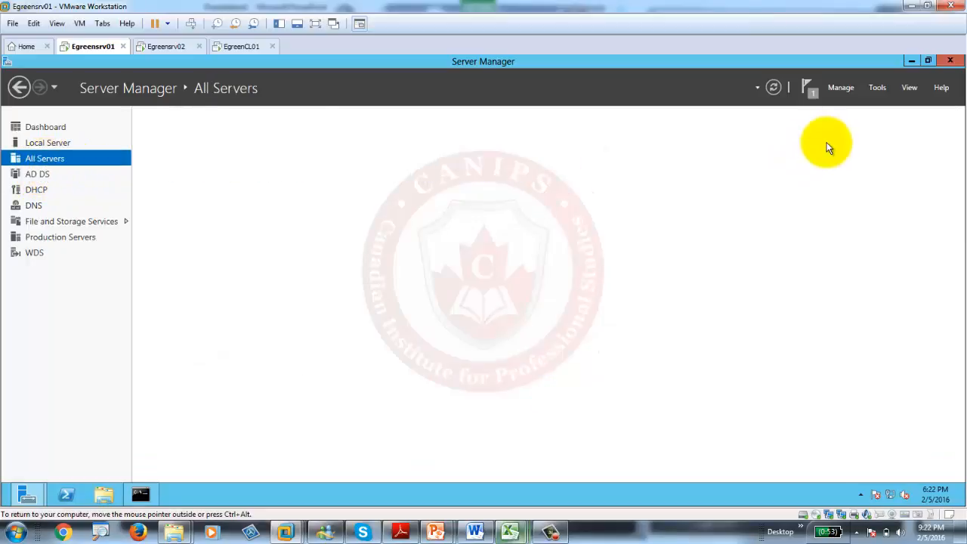
{"action": "left_click", "coordinate": [56, 147]}
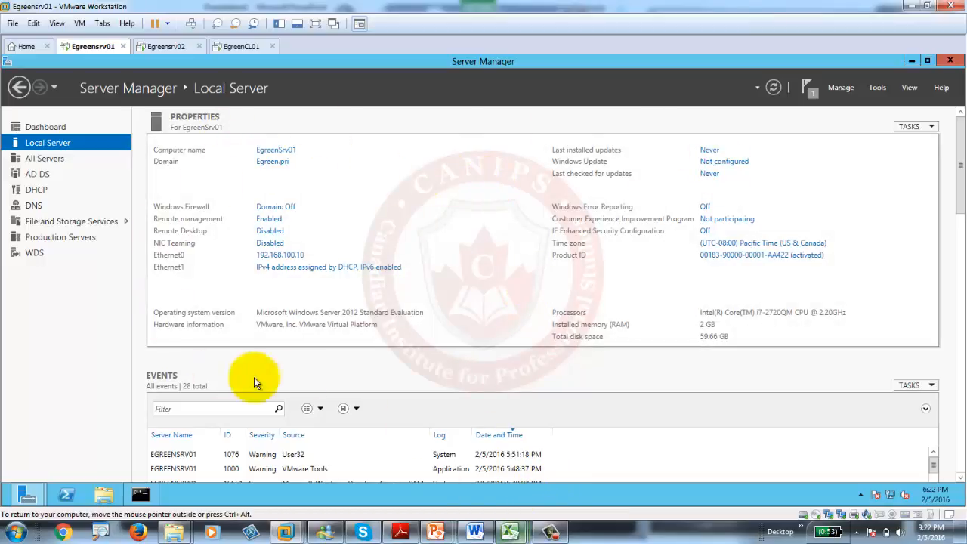
Step: Check the All Servers page on the Egreensrv02 virtual machine, dismiss its notifications, and return to Egreensrv01
{"action": "left_click", "coordinate": [168, 47]}
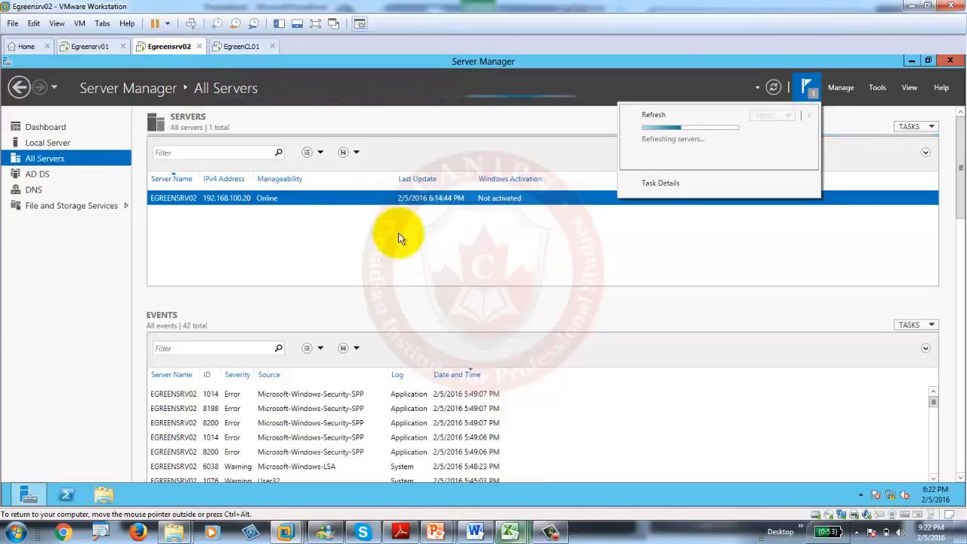
{"action": "left_click", "coordinate": [56, 313]}
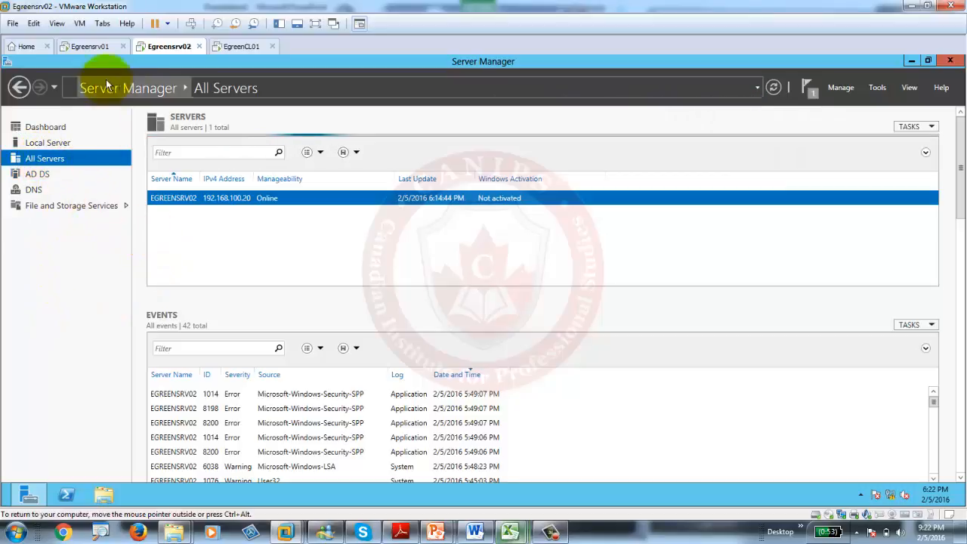
{"action": "left_click", "coordinate": [94, 47]}
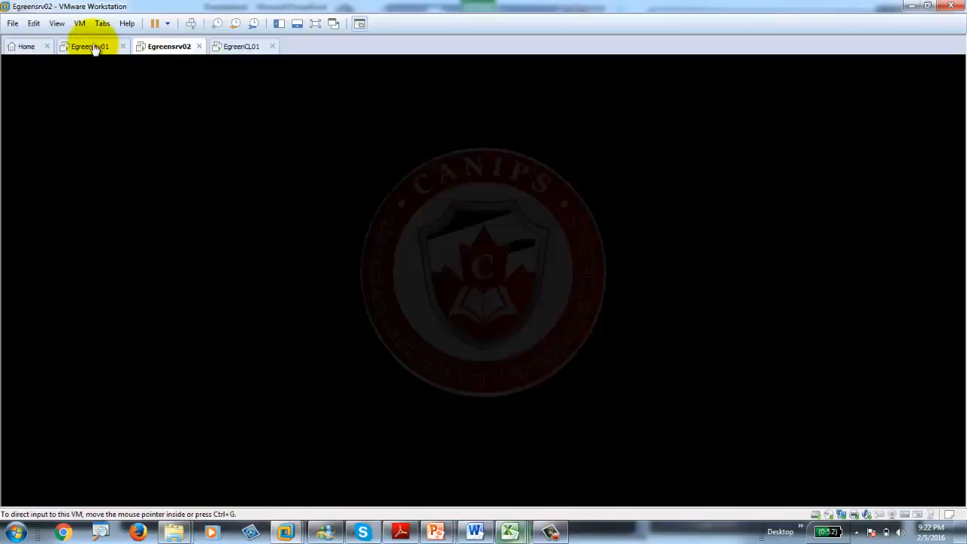
Step: Restore the Add Roles and Features Wizard, review the Fax Server installation progress and notifications, and close the wizard
{"action": "mouse_move", "coordinate": [27, 494]}
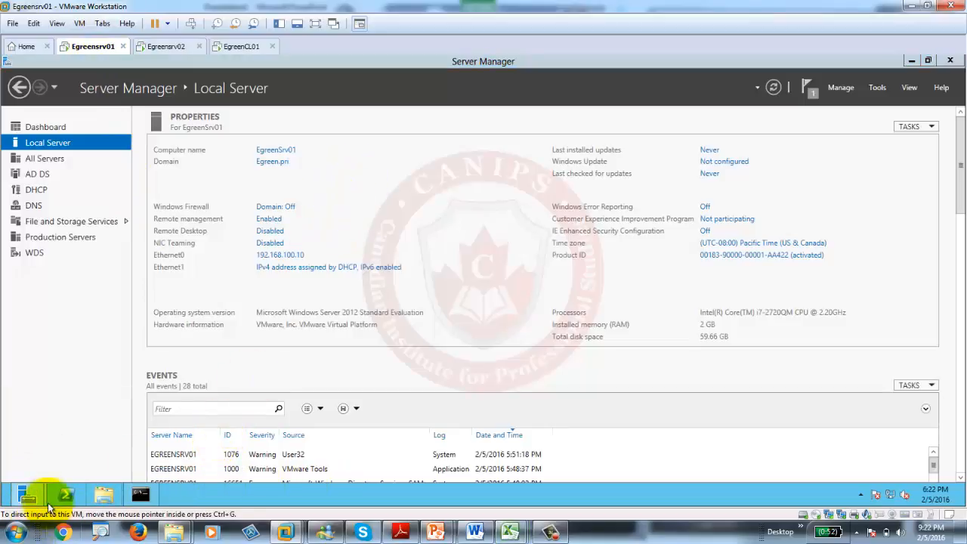
{"action": "left_click", "coordinate": [218, 417]}
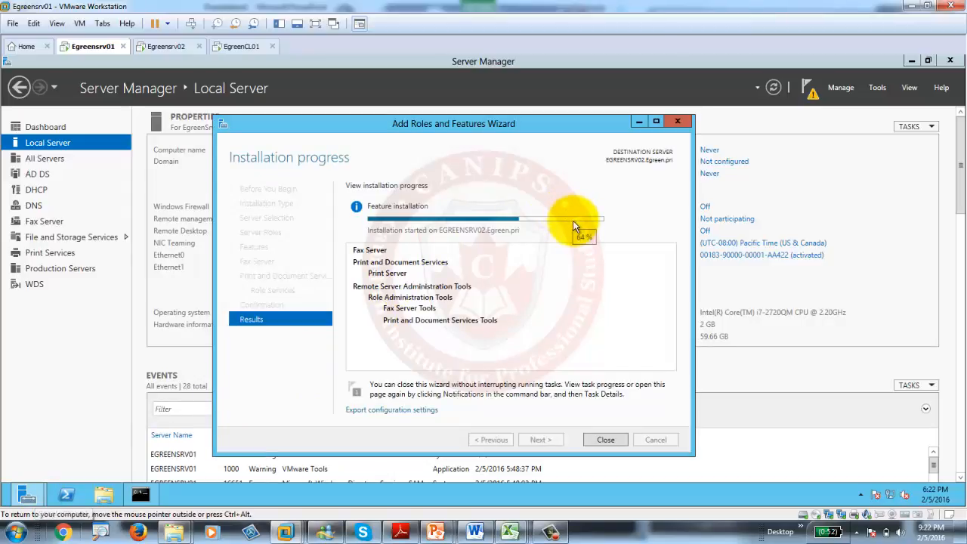
{"action": "left_click", "coordinate": [806, 90]}
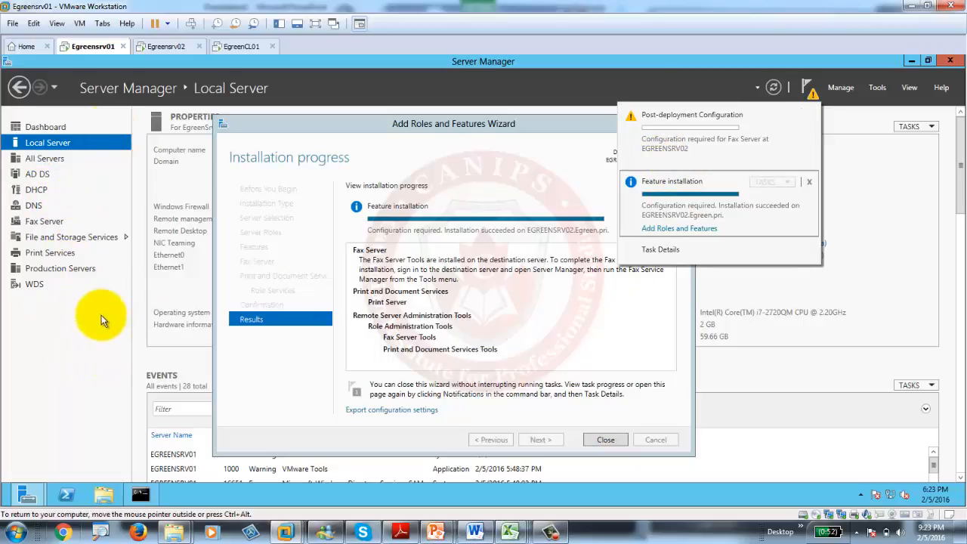
{"action": "left_click", "coordinate": [604, 439]}
{"action": "left_click", "coordinate": [600, 441]}
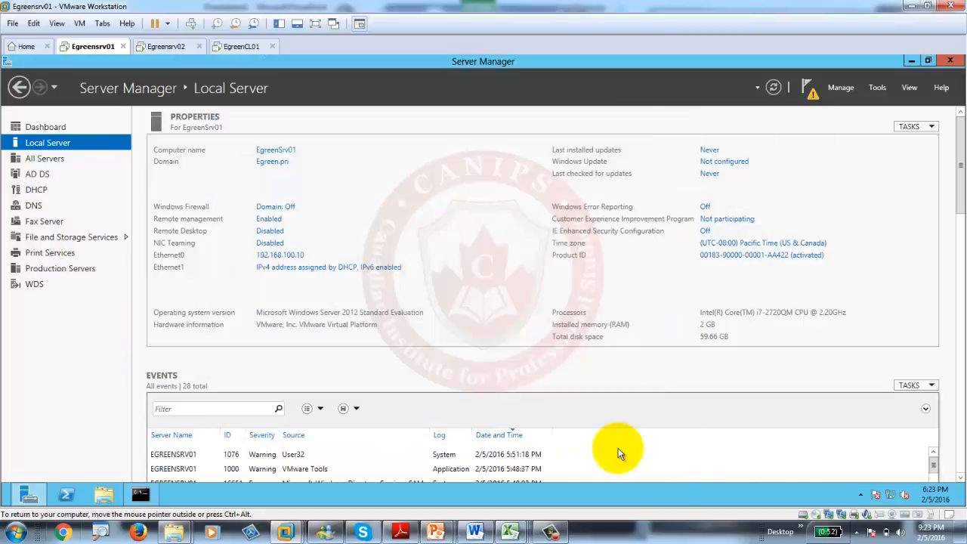
Step: On Egreensrv02, view the Fax Server and Print Services pages and show the post-deployment configuration notification
{"action": "left_click", "coordinate": [168, 46]}
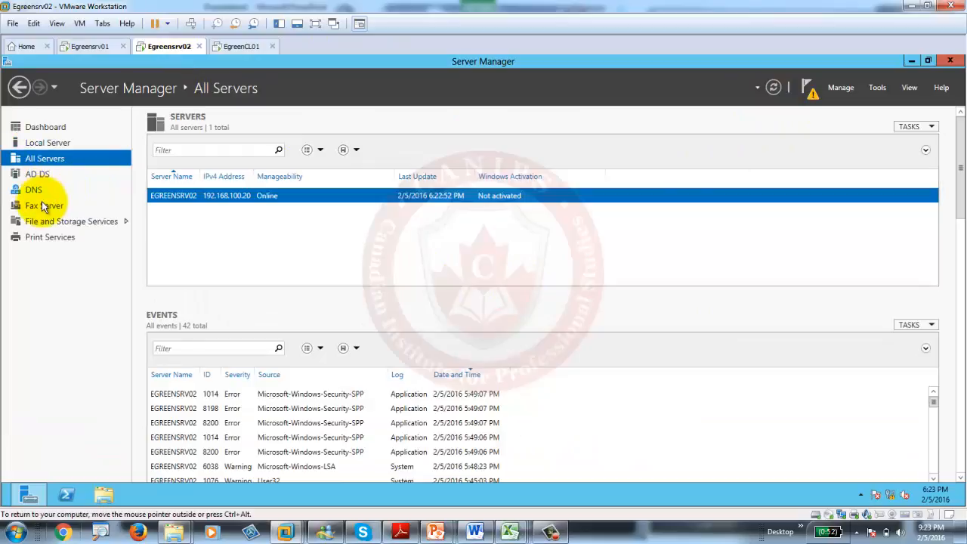
{"action": "left_click", "coordinate": [41, 205]}
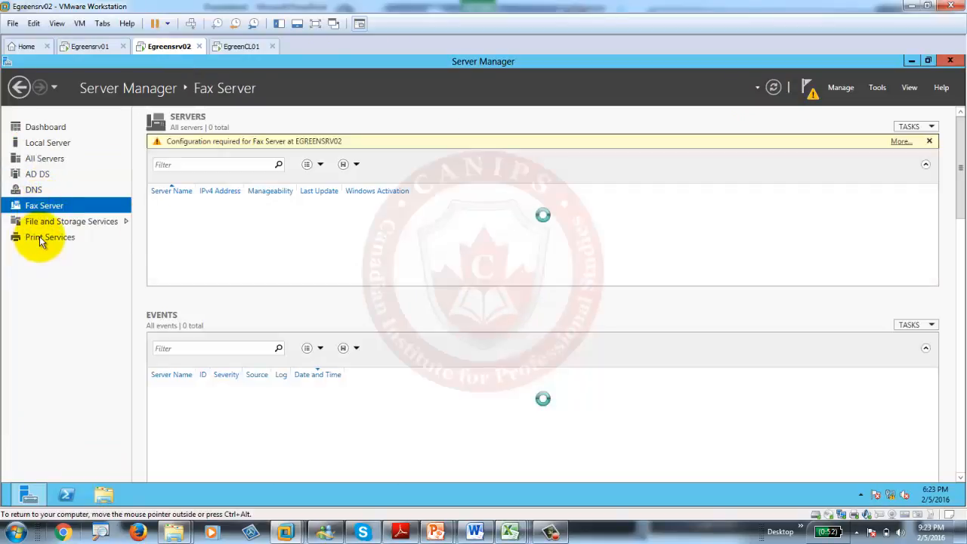
{"action": "left_click", "coordinate": [39, 236]}
{"action": "left_click", "coordinate": [817, 96]}
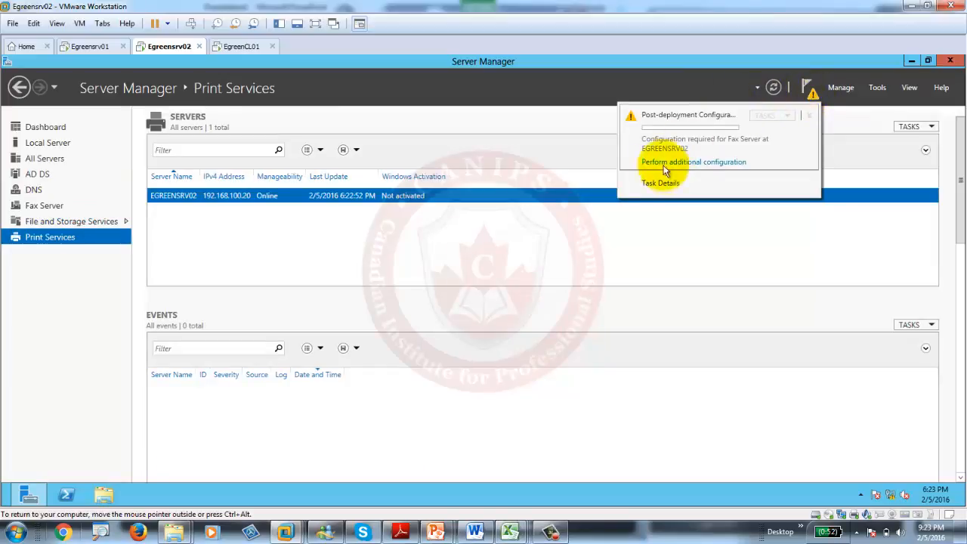
Step: Switch back to Egreensrv01 and view its Fax Server page
{"action": "left_click", "coordinate": [84, 46]}
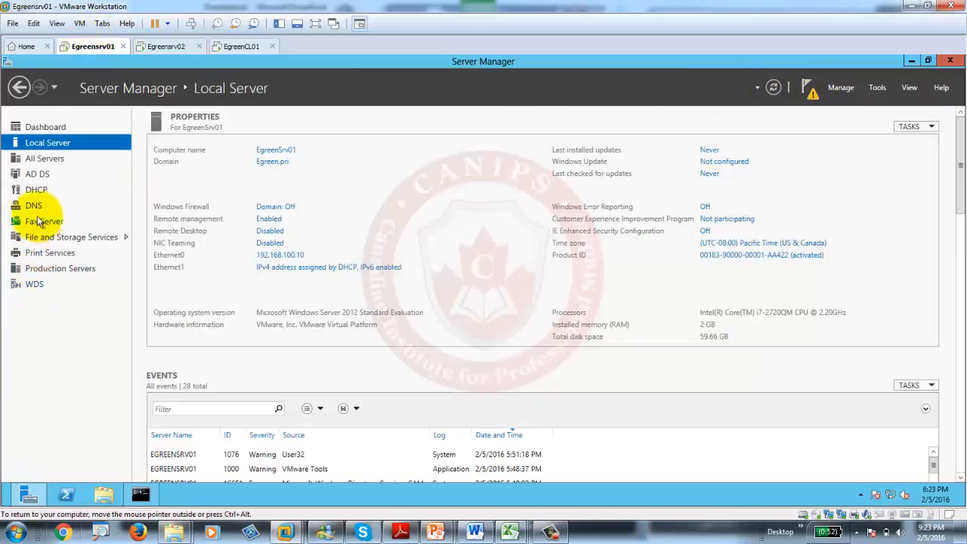
{"action": "left_click", "coordinate": [40, 223]}
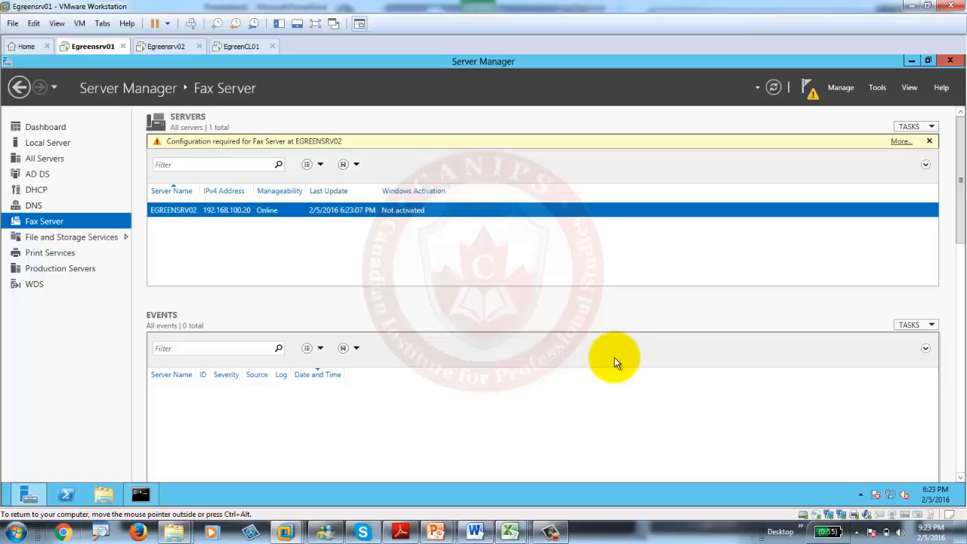
{"action": "left_click", "coordinate": [550, 532]}
{"action": "left_click", "coordinate": [520, 456]}
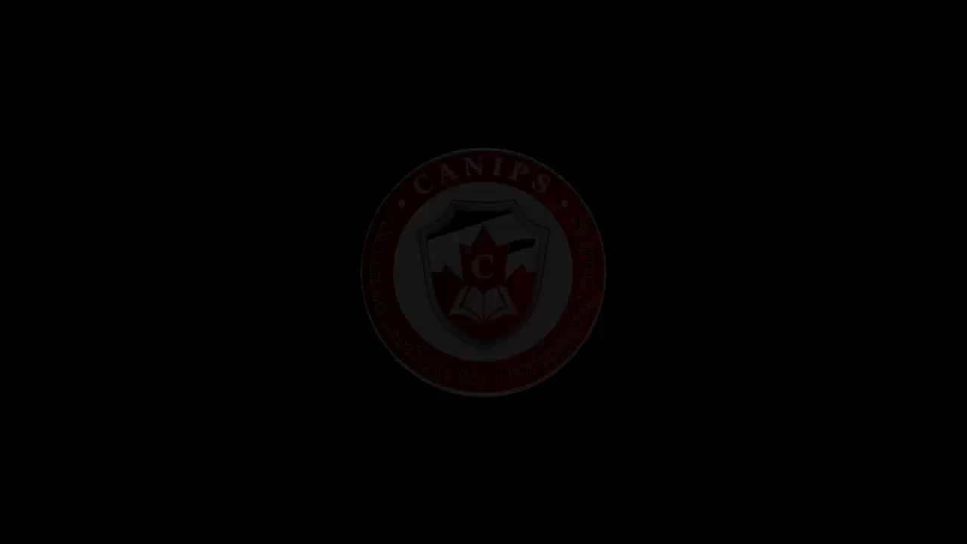